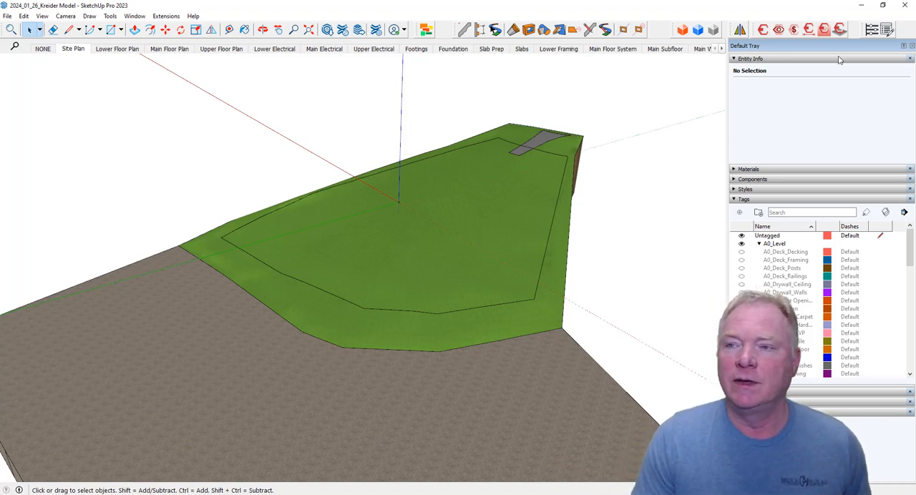
# In the Site Plan Demo model, open the 2023_12_17 Full Set PDF from the client's PDFs folder for import.
pyautogui.click(864, 6)
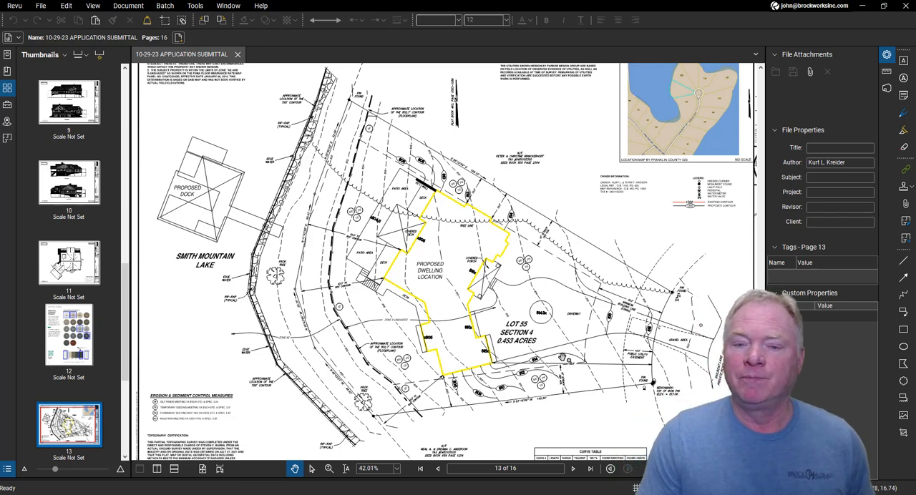
pyautogui.click(863, 8)
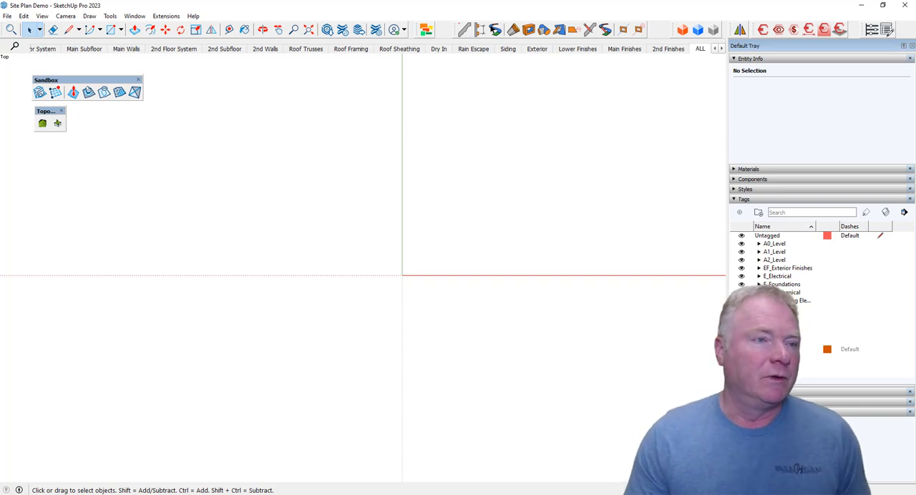
pyautogui.click(7, 16)
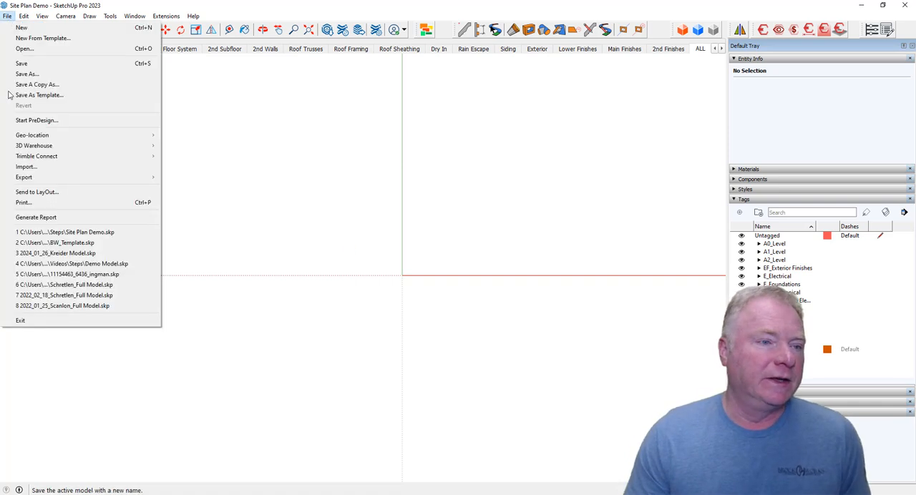
pyautogui.click(33, 168)
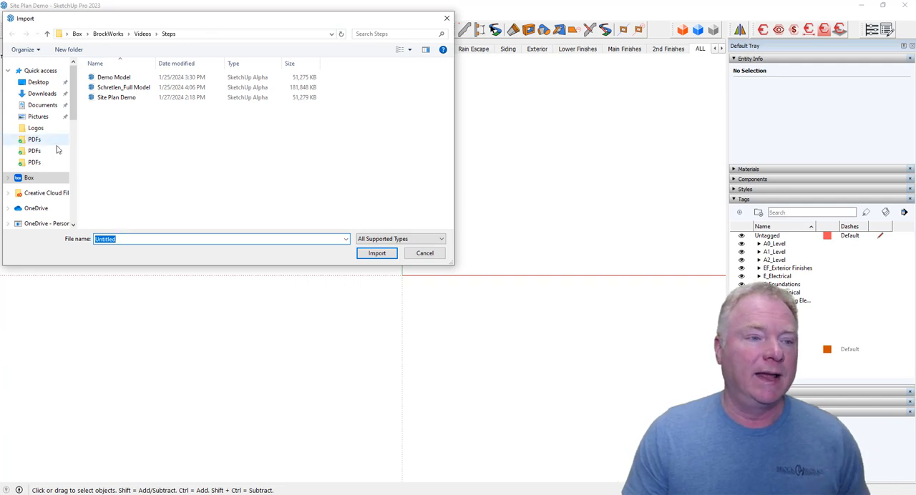
pyautogui.scroll(-1, 35, 140)
pyautogui.click(43, 206)
pyautogui.click(43, 208)
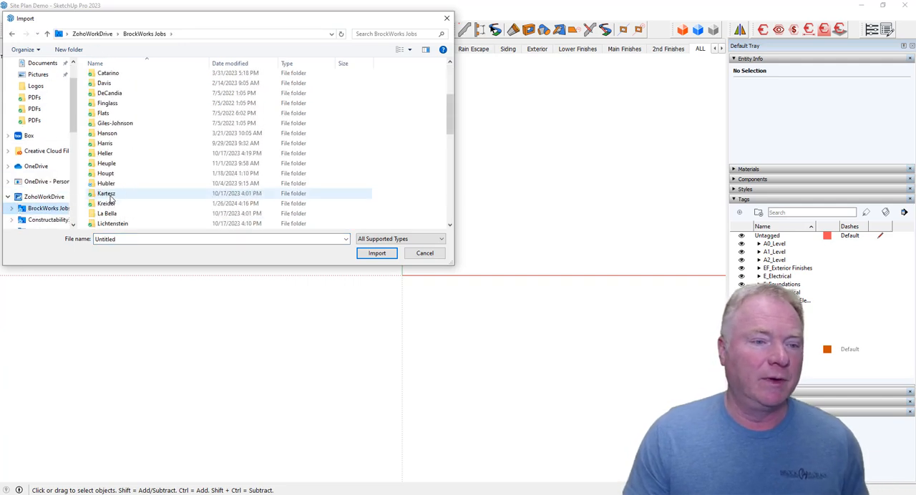
pyautogui.doubleClick(107, 174)
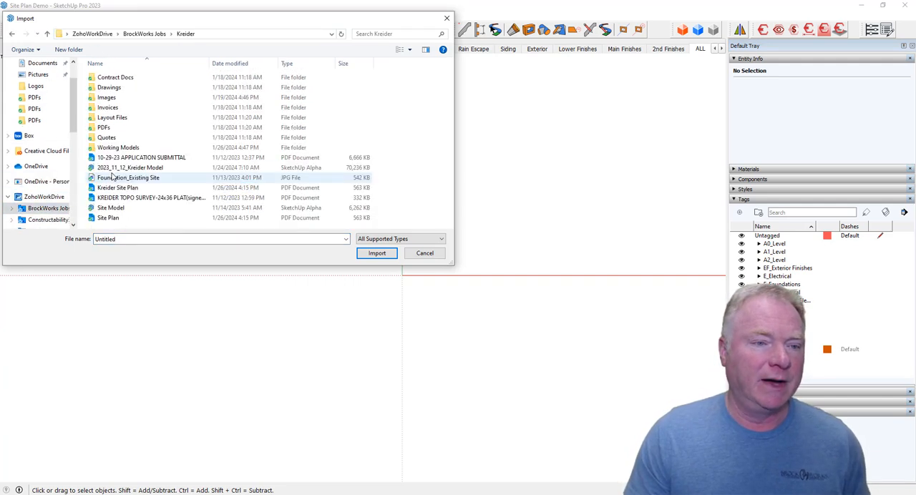
pyautogui.doubleClick(106, 127)
pyautogui.click(133, 178)
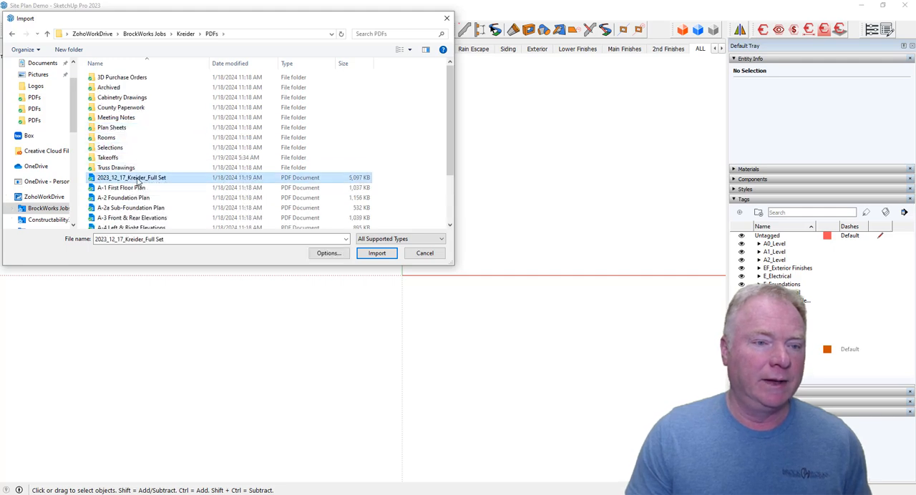
pyautogui.click(377, 252)
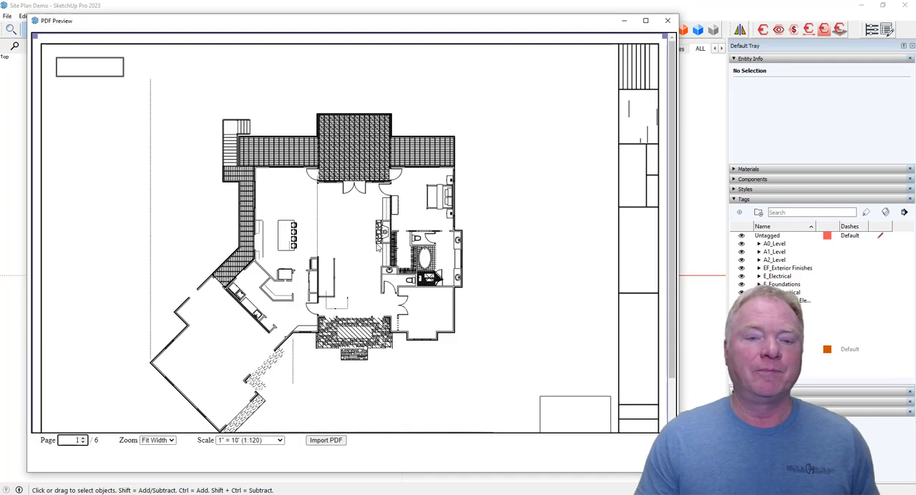
# Crop the import area on page 1 to the First Floor Plan drawing, excluding the notes and title block.
pyautogui.moveTo(35, 37); pyautogui.dragTo(131, 76)
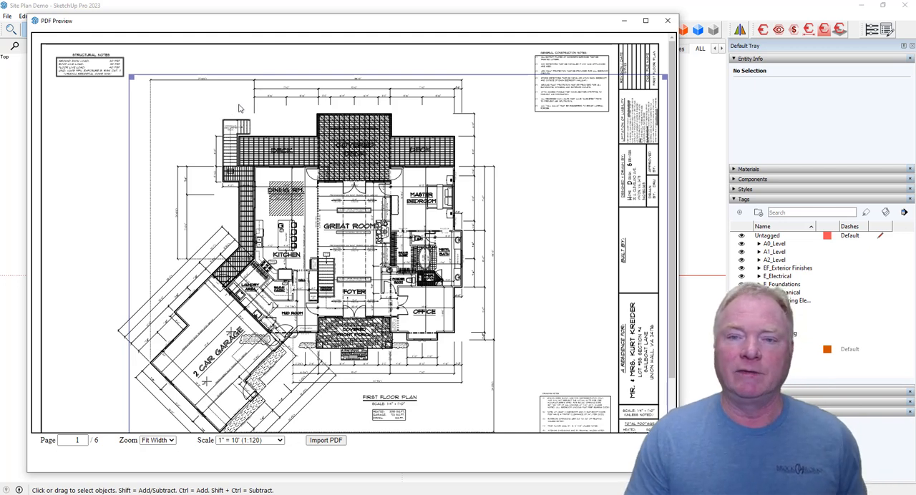
pyautogui.scroll(-3, 530, 309)
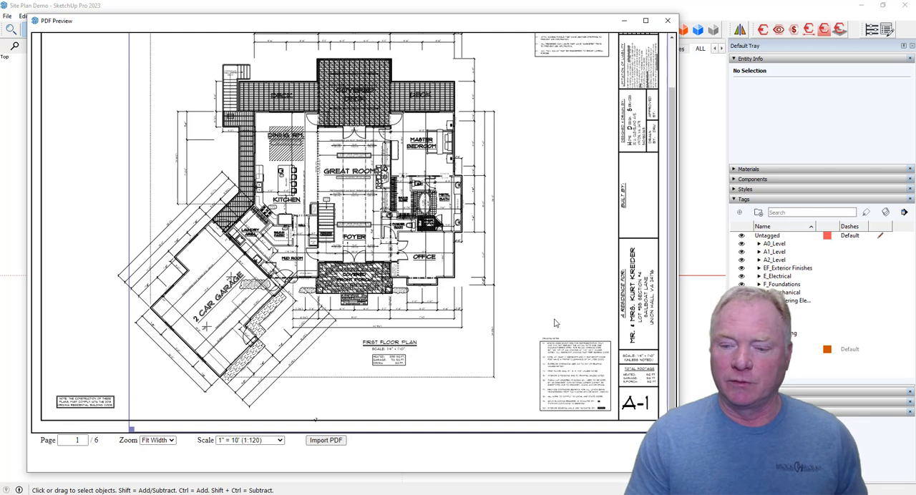
pyautogui.moveTo(130, 429); pyautogui.dragTo(501, 385)
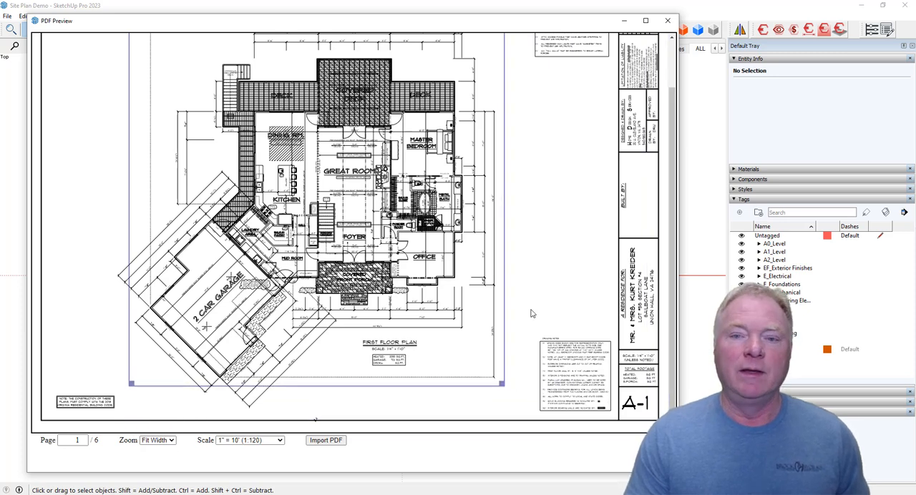
pyautogui.scroll(3, 515, 262)
pyautogui.scroll(-3, 512, 252)
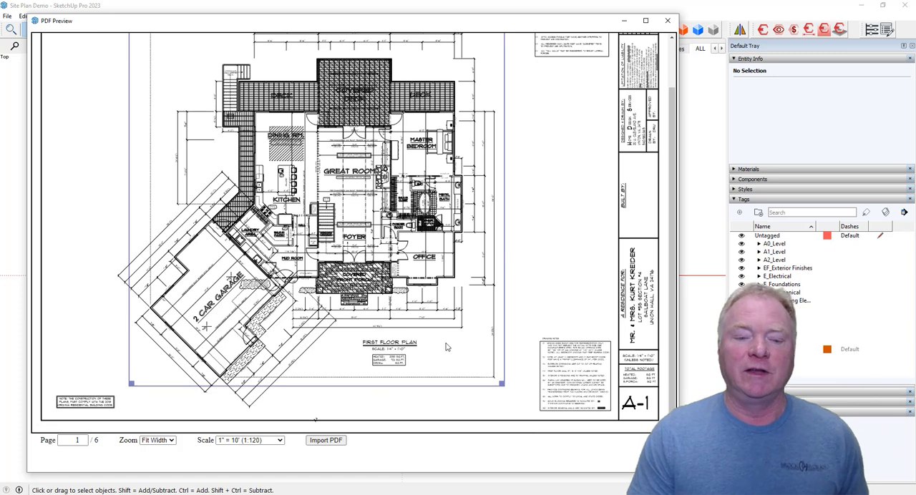
# Set the PDF scale to 1/4" = 1' (1:48) and import the cropped floor plan.
pyautogui.click(275, 440)
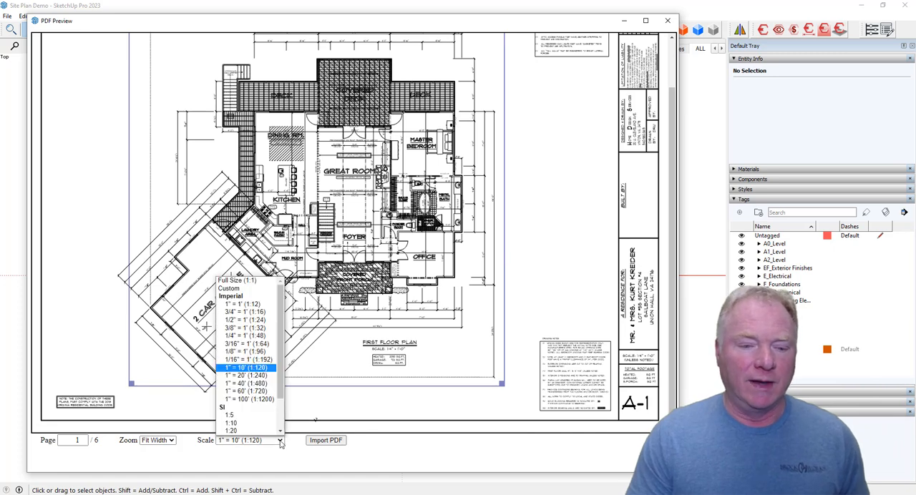
pyautogui.click(251, 339)
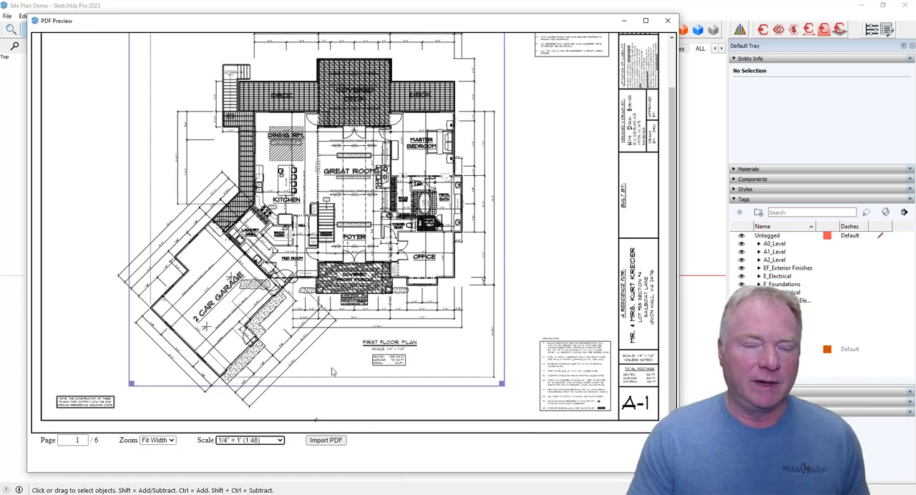
pyautogui.click(327, 441)
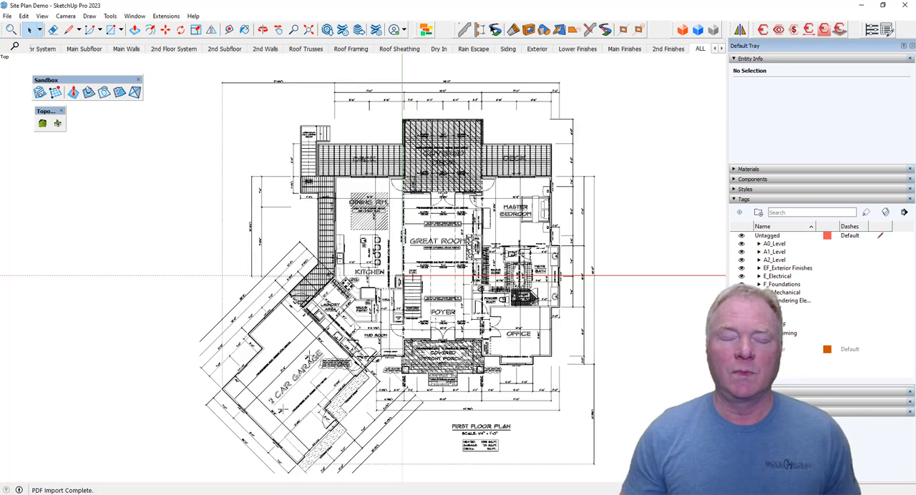
# Examine the imported floor plan from an oblique angle, closing in on the house wall corner beside the deck.
pyautogui.moveTo(504, 363); pyautogui.dragTo(487, 289, button='middle')
pyautogui.click(542, 345)
pyautogui.click(606, 354)
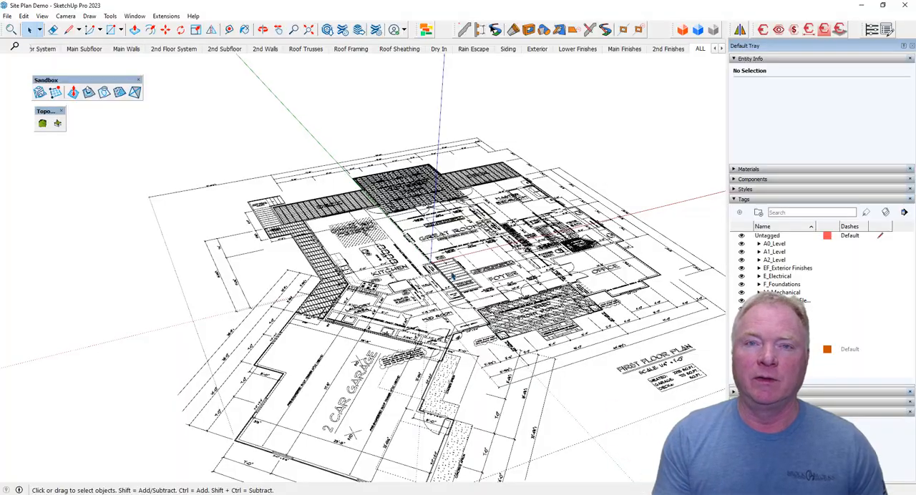
pyautogui.moveTo(452, 276); pyautogui.dragTo(557, 300, button='middle')
pyautogui.scroll(3, 367, 277)
pyautogui.scroll(5, 368, 278)
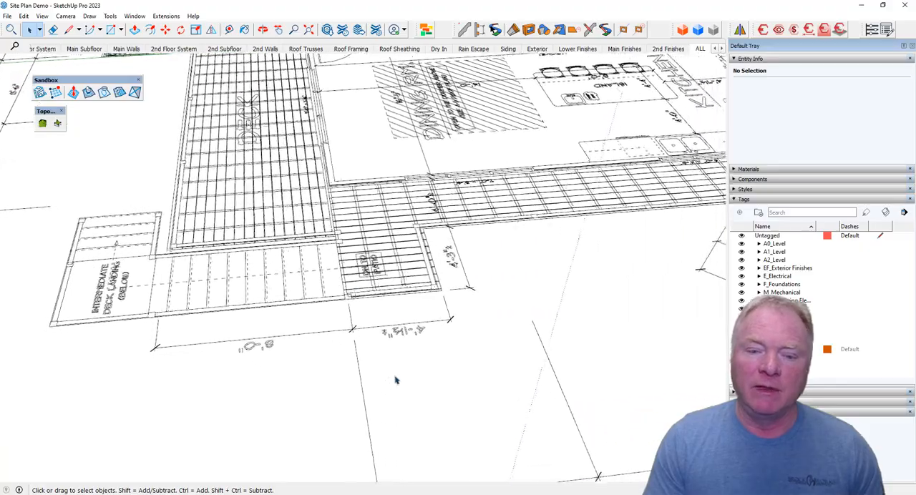
pyautogui.scroll(8, 372, 398)
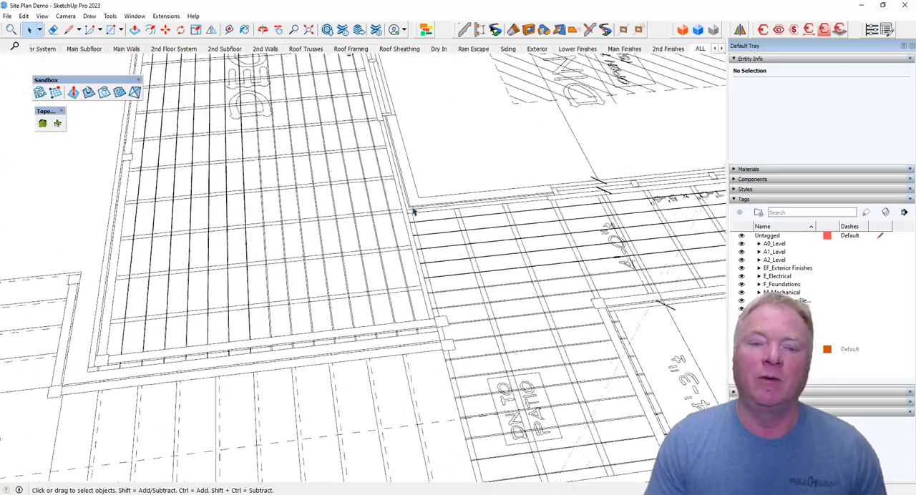
pyautogui.scroll(6, 440, 256)
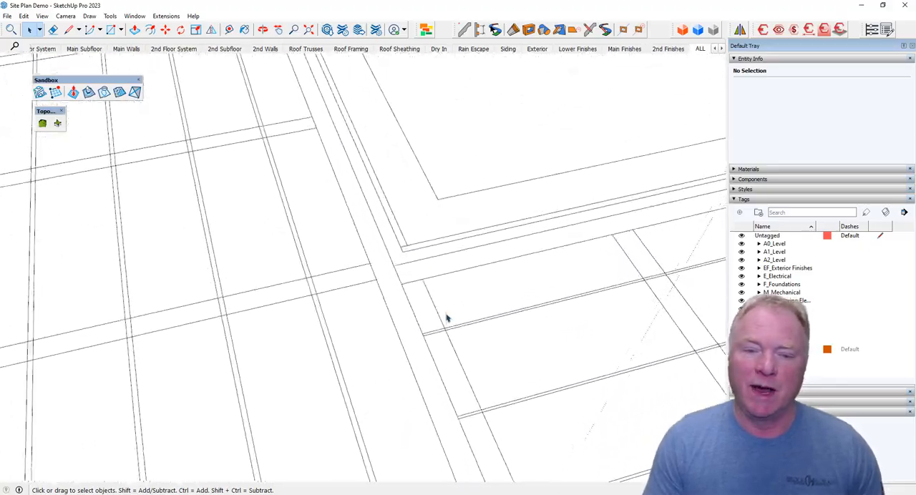
pyautogui.press('t')
pyautogui.click(404, 246)
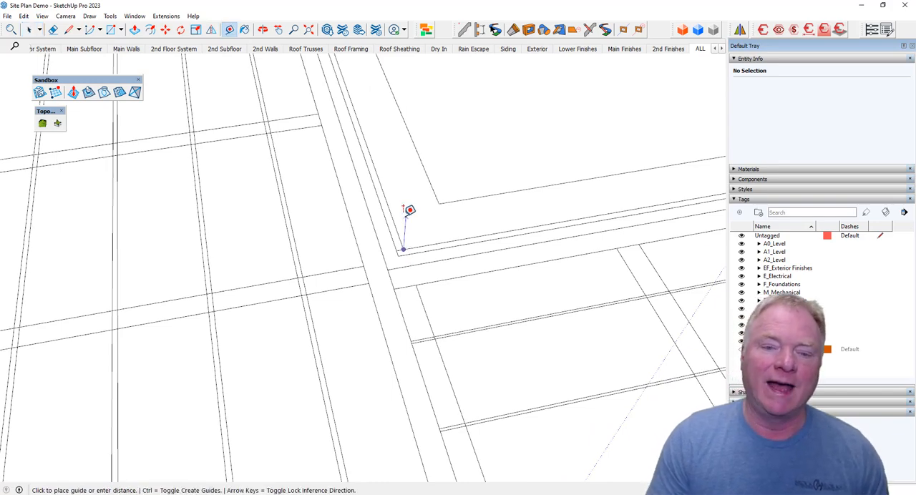
pyautogui.scroll(-4, 615, 180)
pyautogui.scroll(-3, 572, 187)
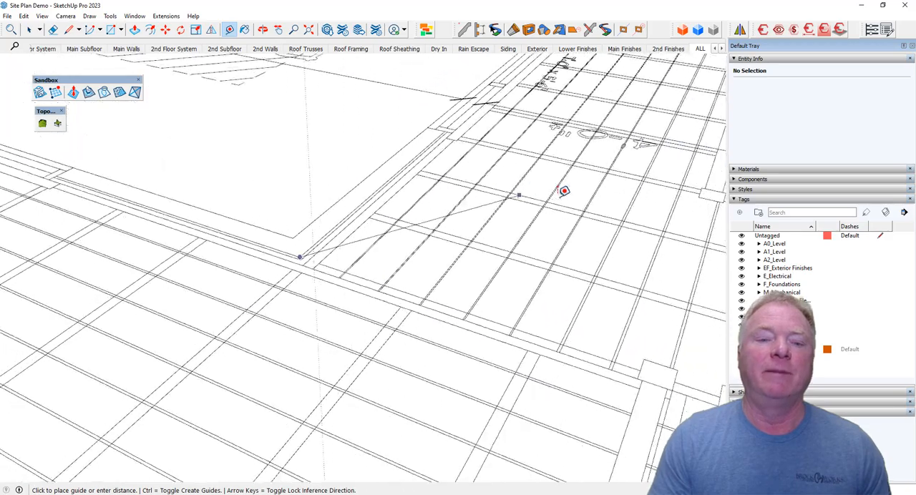
pyautogui.scroll(5, 394, 247)
pyautogui.scroll(1, 430, 250)
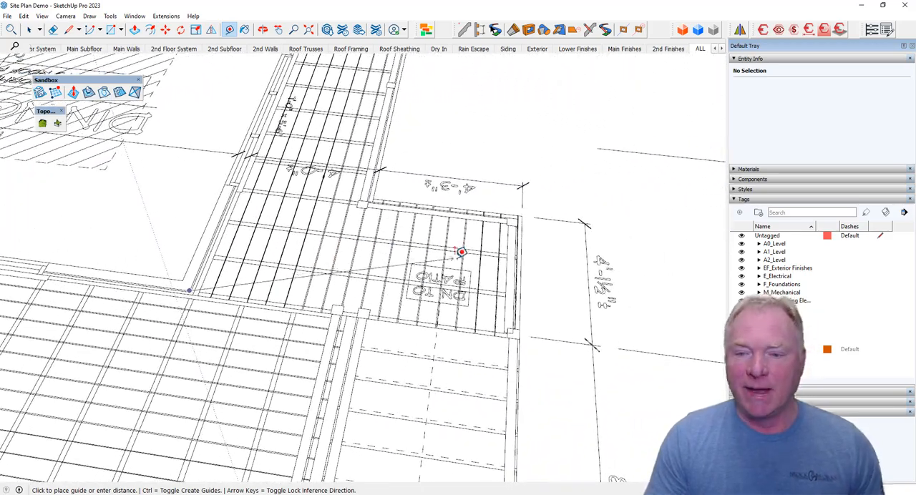
pyautogui.press('Escape')
# Check the plan's scale by measuring the dimension spans beside the deck stairs with the Tape Measure.
pyautogui.click(561, 340)
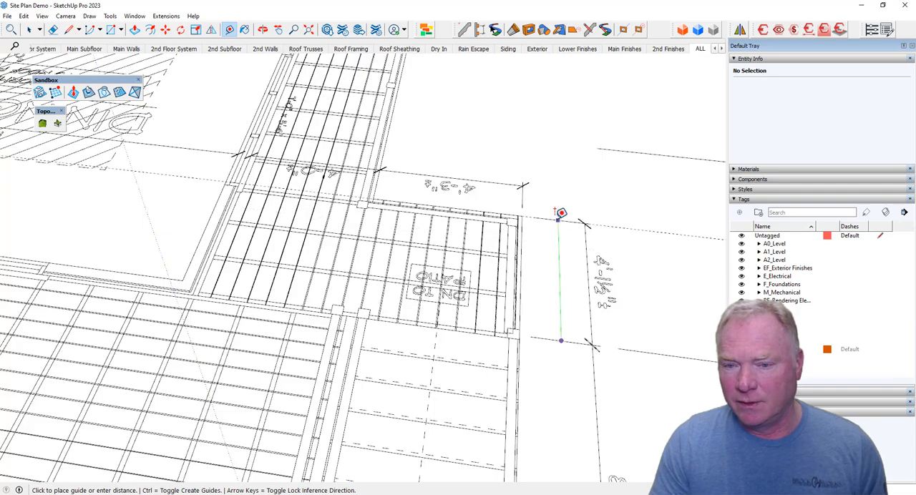
pyautogui.scroll(-3, 565, 308)
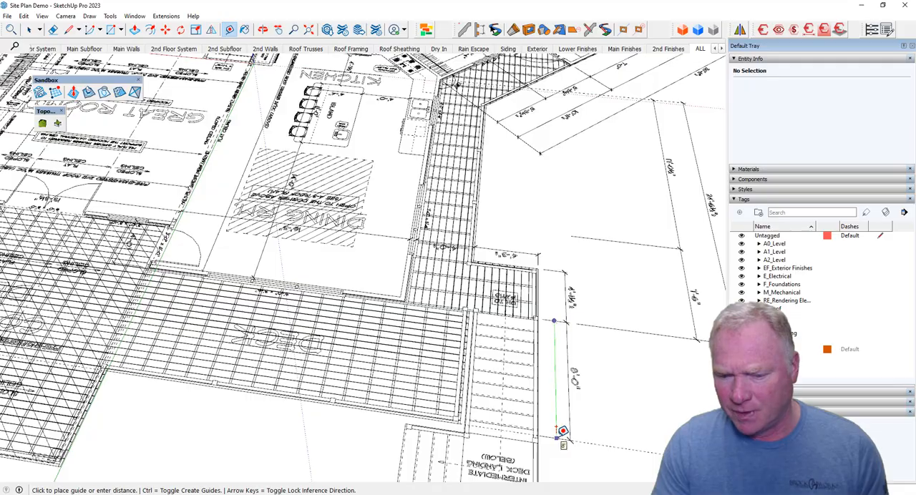
pyautogui.press('space')
# Place a vertical guide straight down from the exterior wall corner between the deck and the dining room.
pyautogui.moveTo(433, 262); pyautogui.dragTo(428, 309, button='middle')
pyautogui.scroll(6, 422, 300)
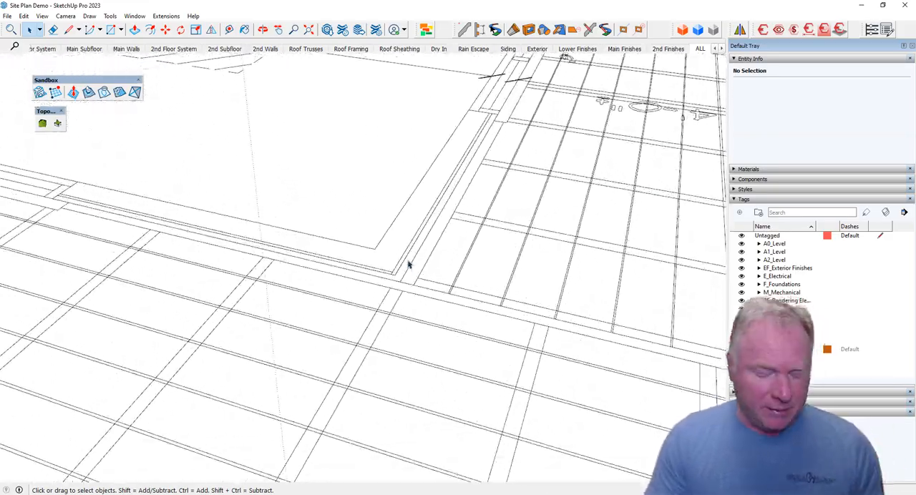
pyautogui.press('t')
pyautogui.click(393, 272)
pyautogui.moveTo(393, 272); pyautogui.dragTo(378, 253, button='middle')
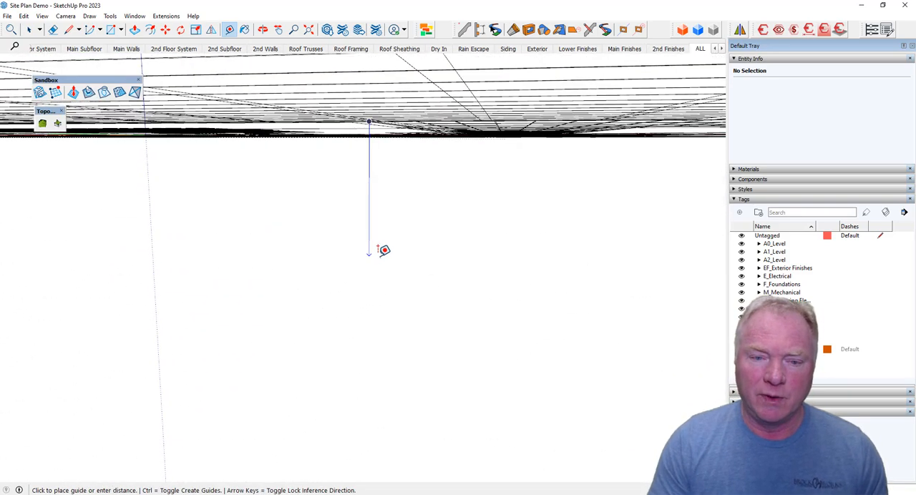
pyautogui.click(384, 250)
# Add a 4' vertical guide below the wall corner and a short guide of about 4 inches down from its lower end.
pyautogui.moveTo(382, 250); pyautogui.dragTo(388, 131, button='middle')
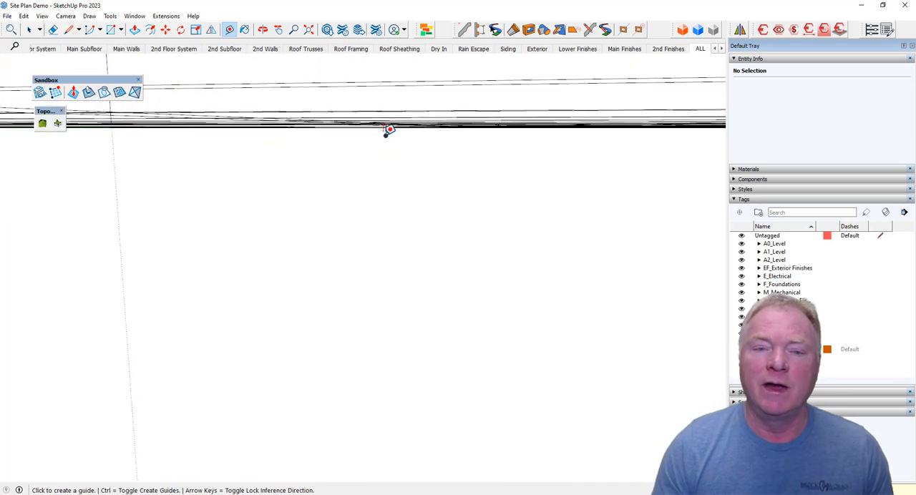
pyautogui.click(386, 134)
pyautogui.write("4'")
pyautogui.press('Return')
pyautogui.scroll(-3, 384, 197)
pyautogui.moveTo(388, 192); pyautogui.dragTo(368, 233, button='middle')
pyautogui.click(365, 235)
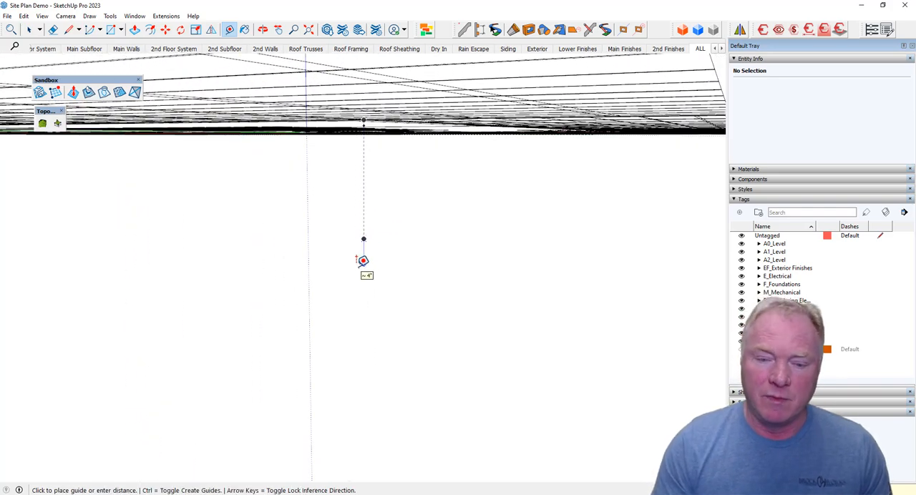
pyautogui.click(363, 259)
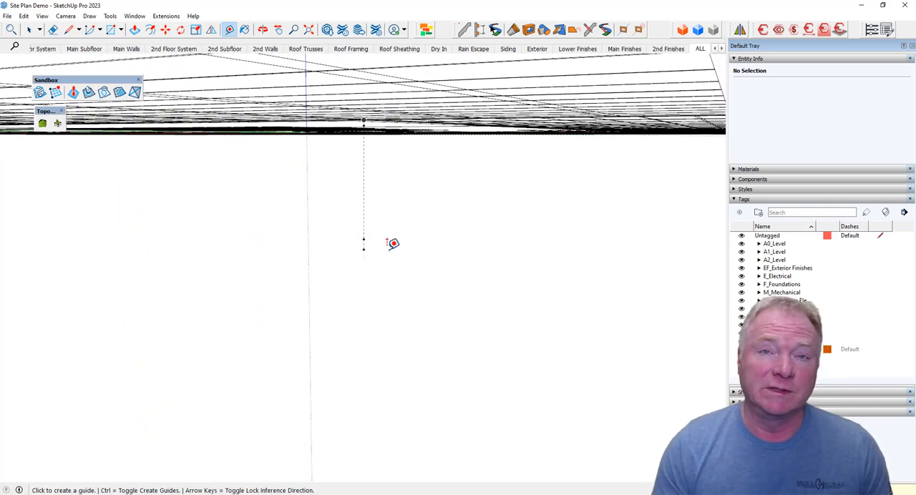
# Add a longer vertical guide down from the short guide's end, and a short guide upward from the bottom endpoint.
pyautogui.click(364, 242)
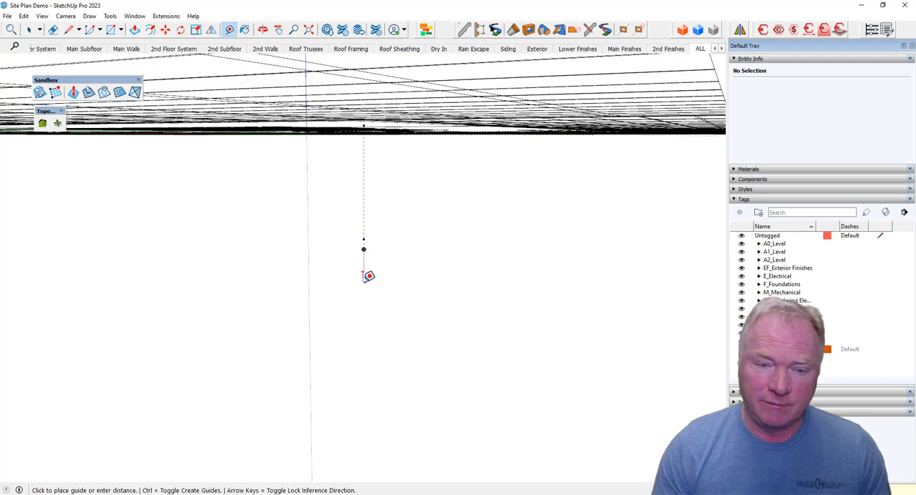
pyautogui.click(364, 281)
pyautogui.scroll(-6, 364, 280)
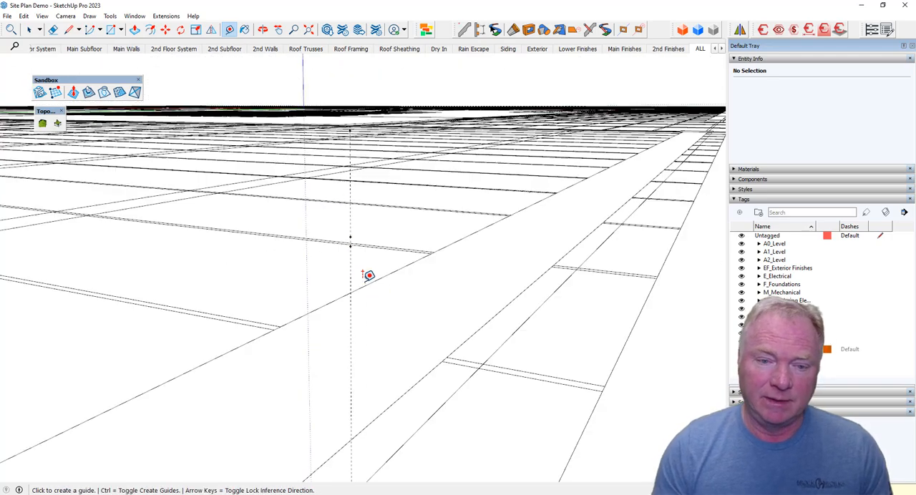
pyautogui.scroll(4, 363, 279)
pyautogui.scroll(2, 379, 257)
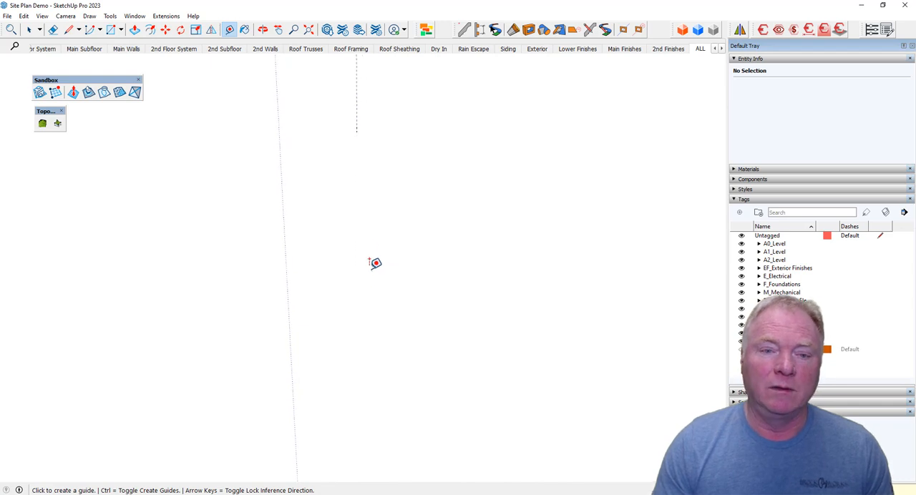
pyautogui.click(357, 366)
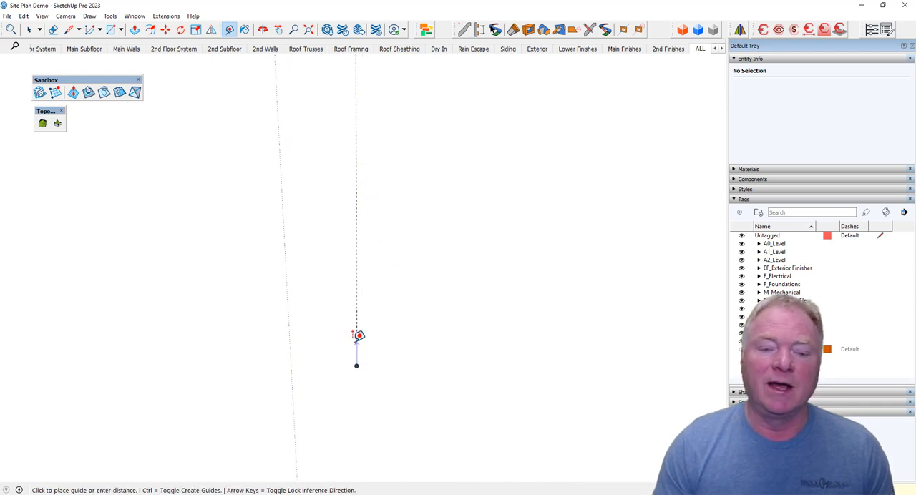
pyautogui.click(359, 335)
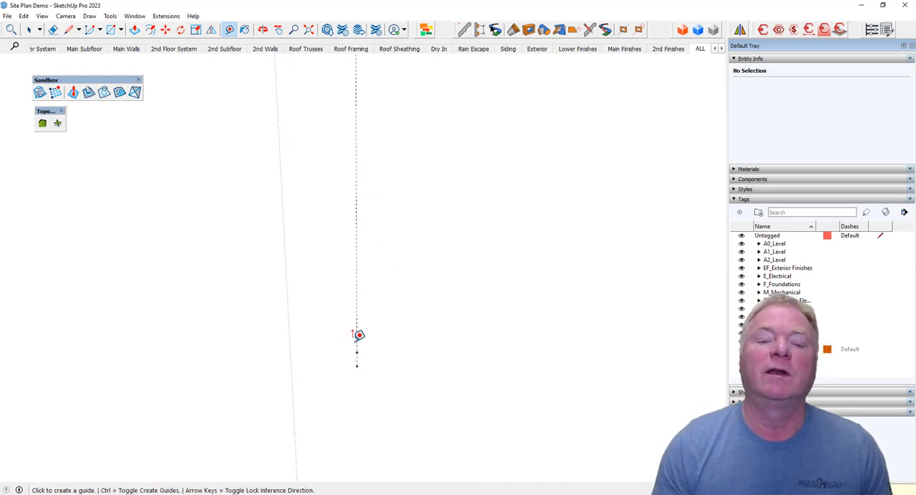
pyautogui.scroll(-5, 421, 332)
pyautogui.scroll(10, 418, 334)
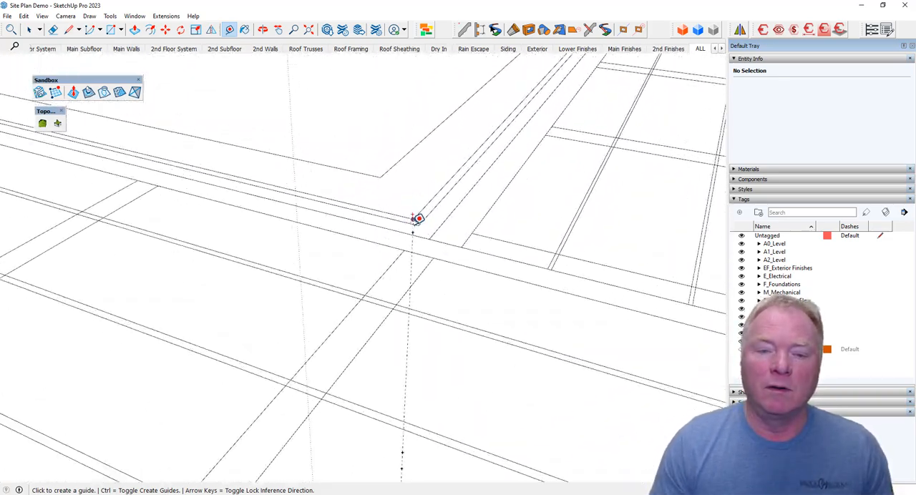
# Add a short vertical guide straight up from the exterior wall corner where the other elevation guides start.
pyautogui.click(413, 219)
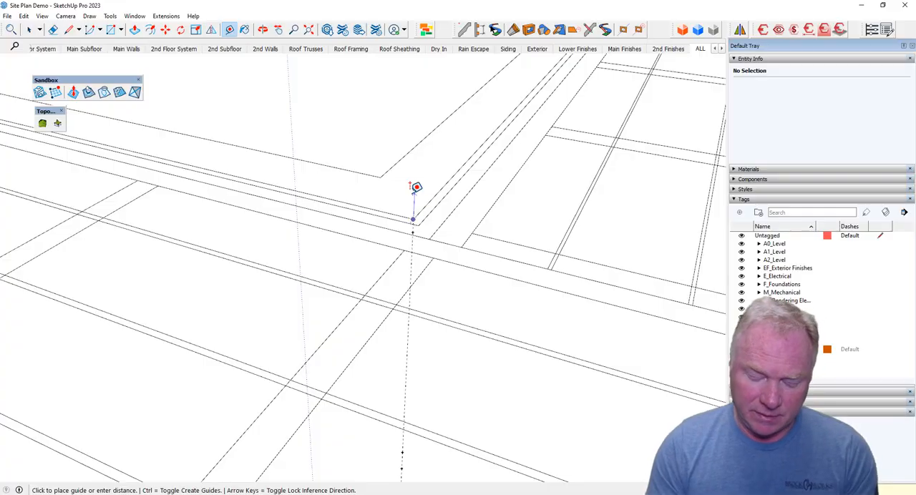
pyautogui.click(416, 187)
pyautogui.scroll(-6, 416, 188)
pyautogui.moveTo(416, 188); pyautogui.dragTo(421, 187, button='middle')
# Select all the vertical elevation guides at the wall corner, group them and lock the group.
pyautogui.press('space')
pyautogui.moveTo(362, 198); pyautogui.dragTo(392, 396)
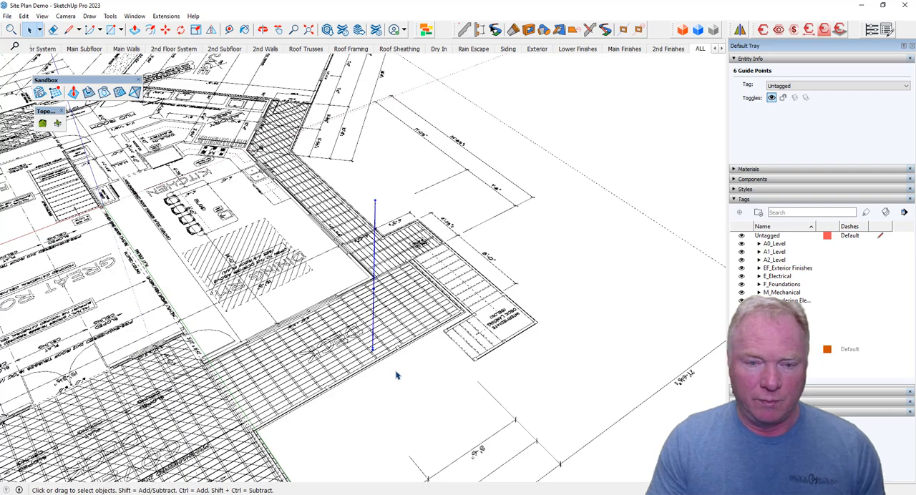
pyautogui.scroll(4, 376, 219)
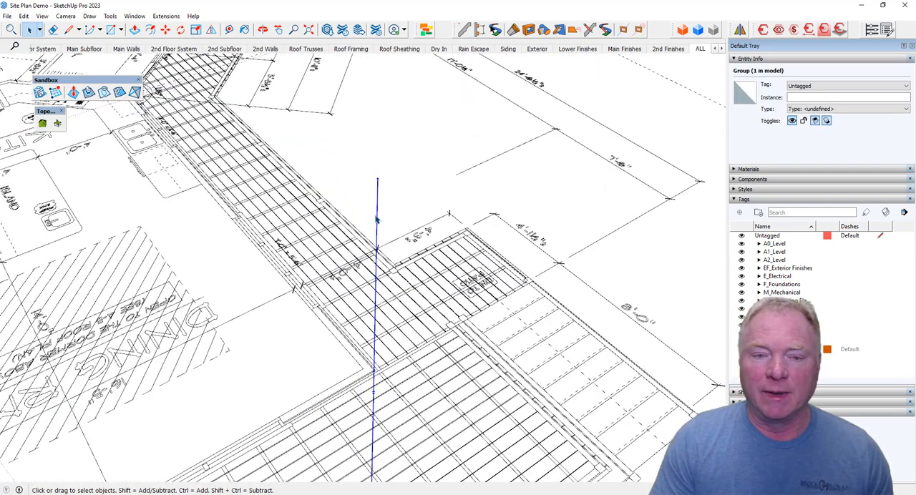
pyautogui.rightClick(377, 218)
pyautogui.click(396, 252)
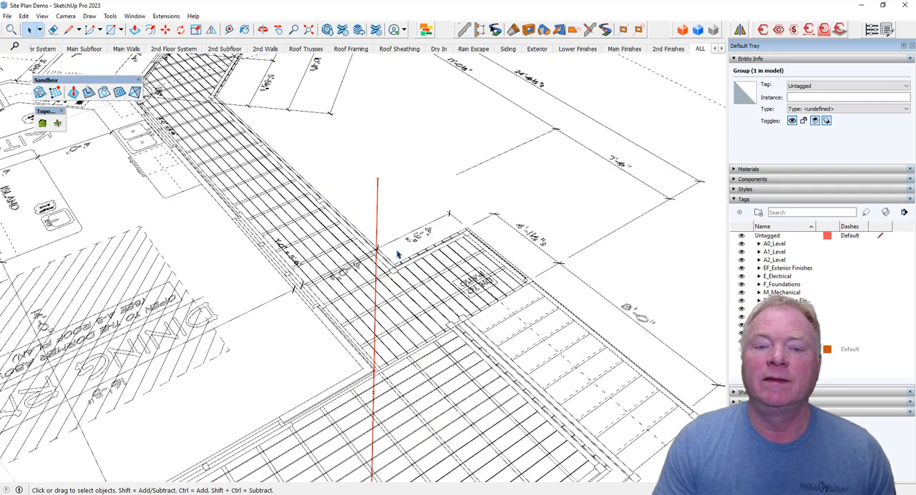
pyautogui.scroll(-2, 404, 228)
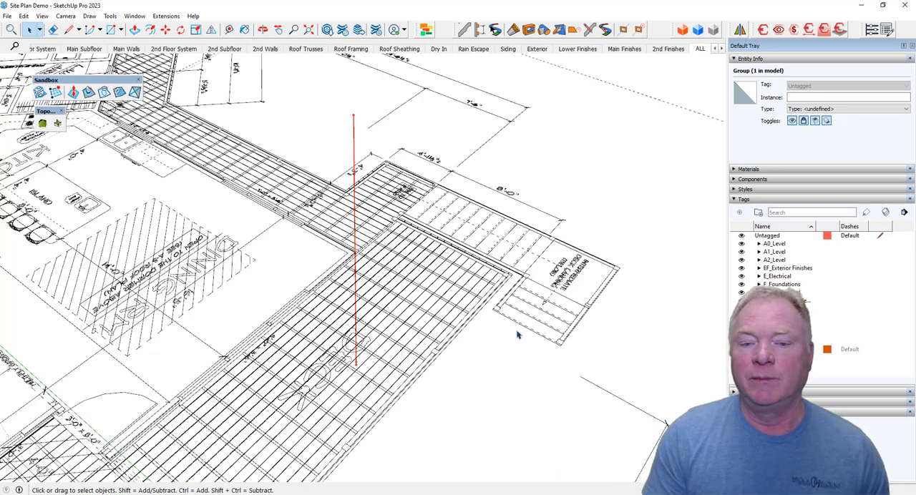
pyautogui.click(480, 419)
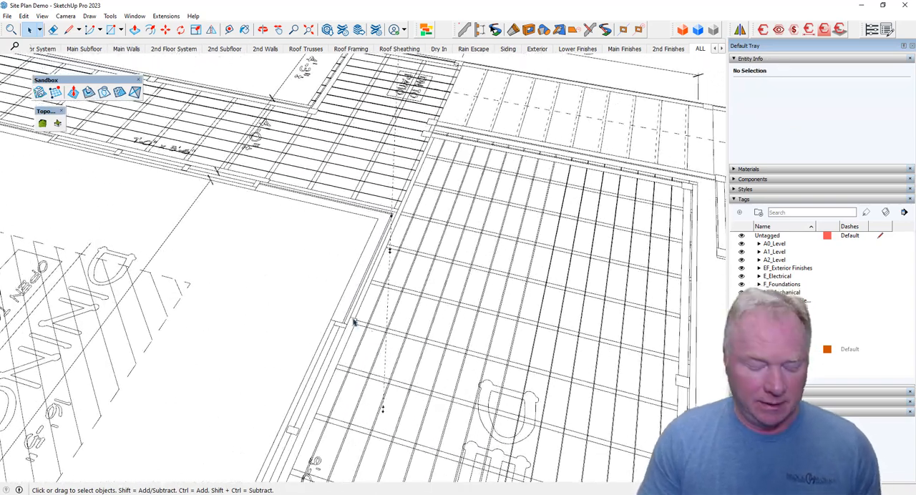
pyautogui.press('t')
pyautogui.click(345, 289)
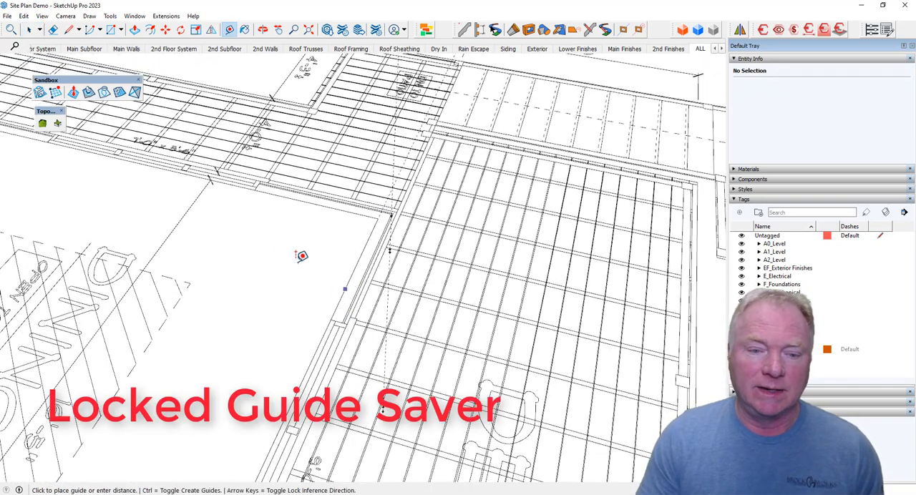
pyautogui.click(292, 262)
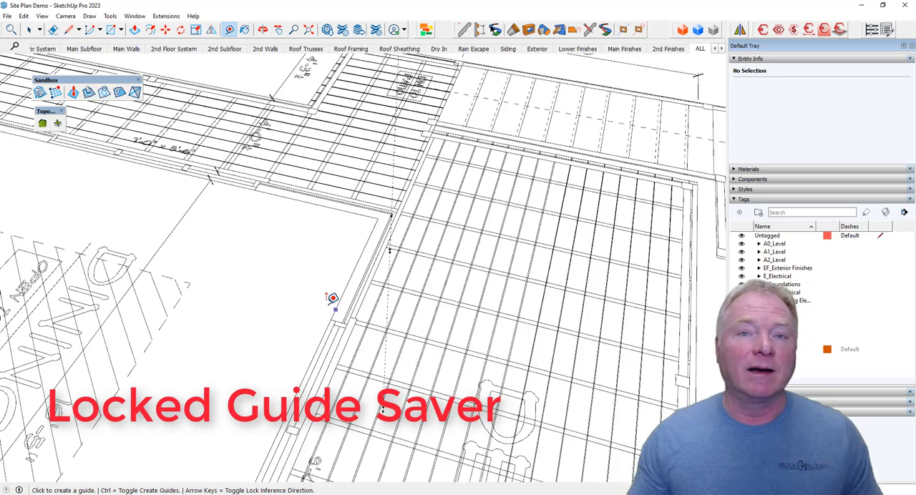
pyautogui.scroll(-6, 336, 295)
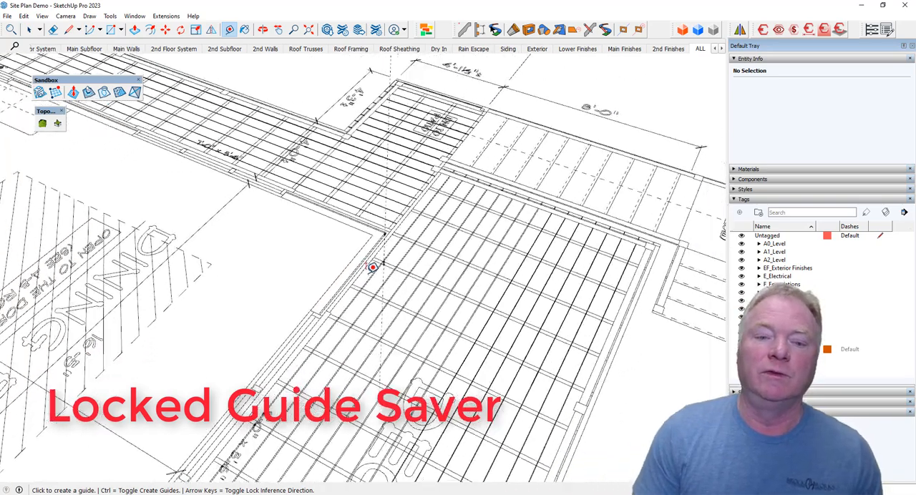
pyautogui.press('space')
pyautogui.moveTo(615, 147)
pyautogui.mouseDown(button='middle')
pyautogui.moveTo(605, 168)
pyautogui.moveTo(502, 194)
pyautogui.mouseUp(button='middle')
pyautogui.scroll(-2, 510, 195)
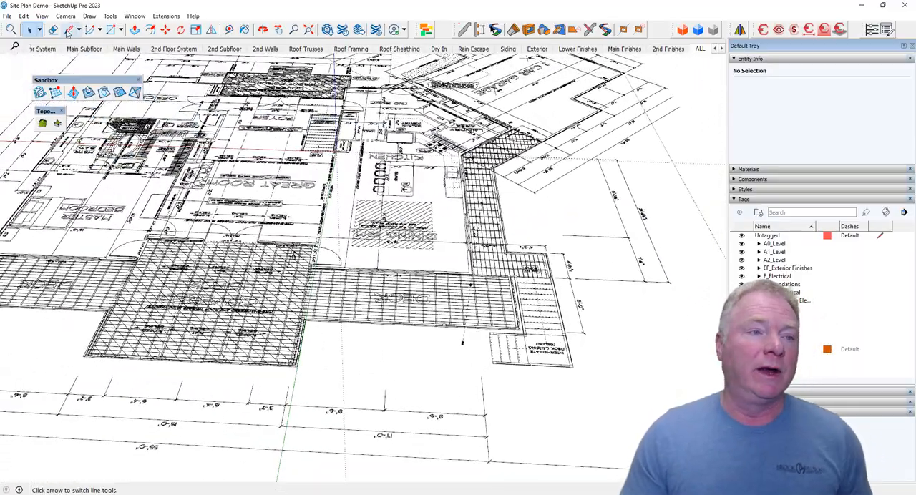
# Start importing the full plan set PDF and choose page 2, the foundation plan.
pyautogui.click(7, 16)
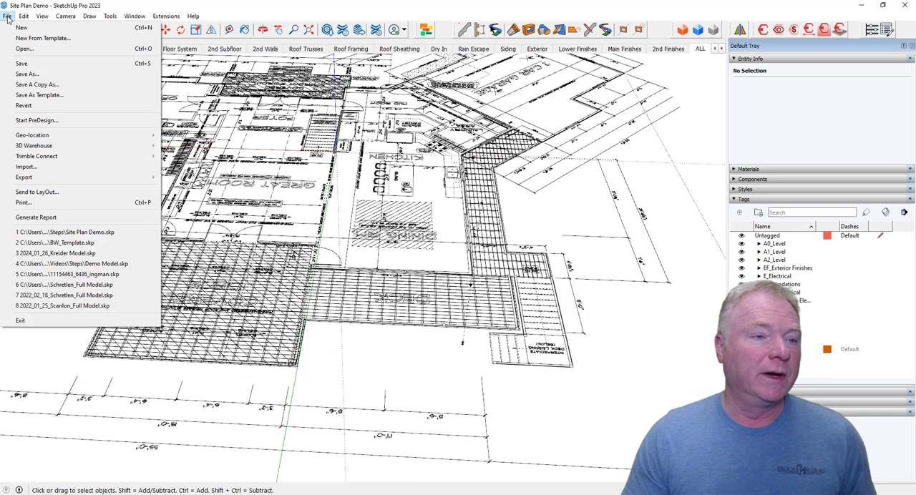
pyautogui.click(26, 166)
pyautogui.click(147, 179)
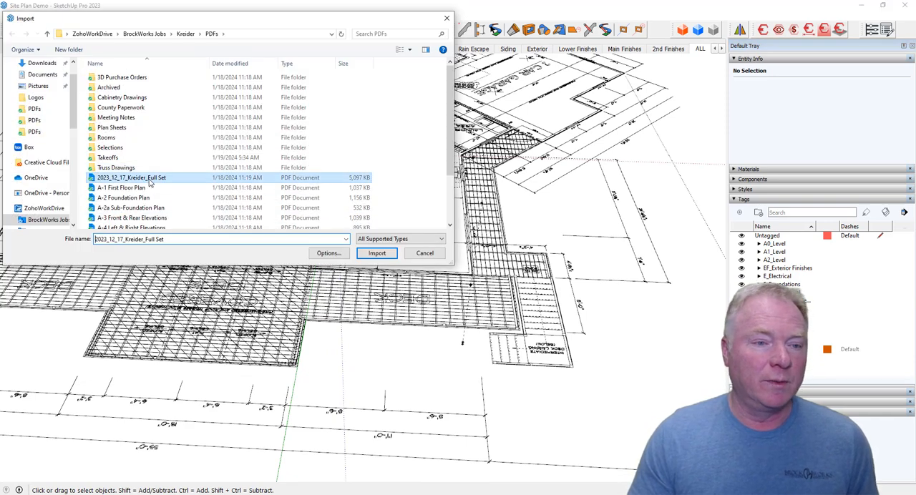
pyautogui.click(376, 254)
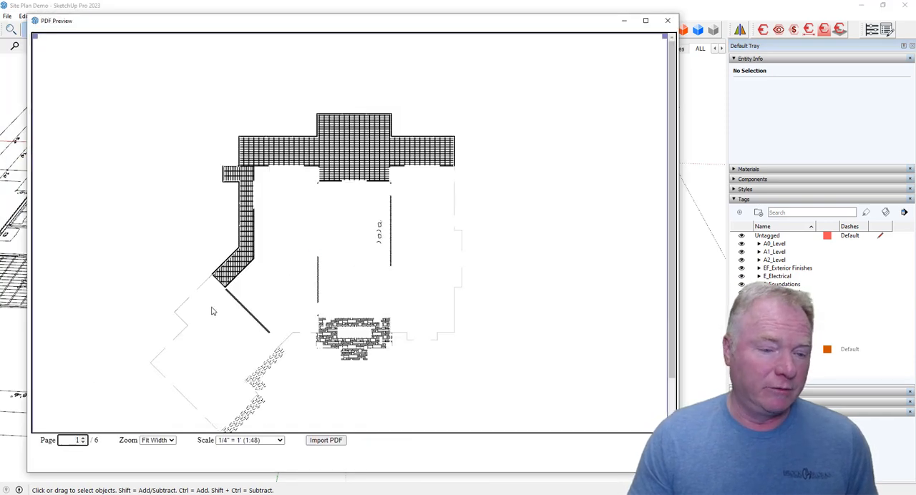
pyautogui.click(83, 438)
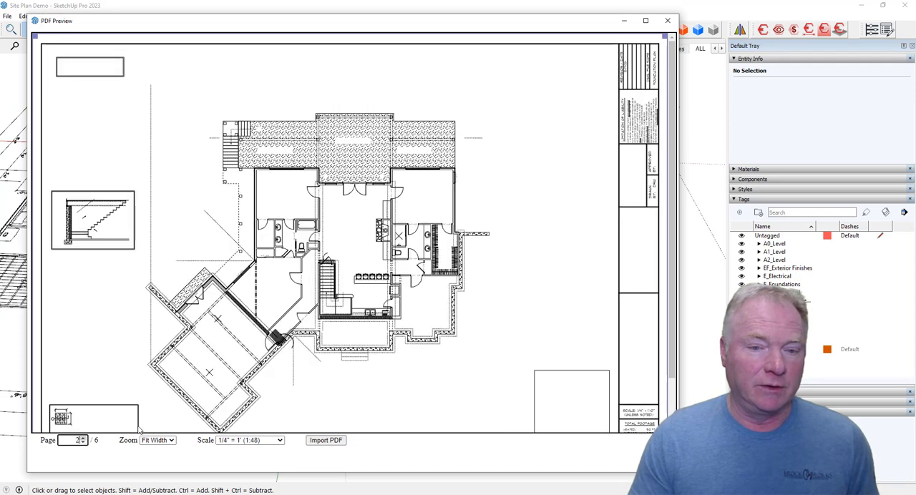
# Crop the import area around the foundation plan drawing and import it at a scale of 1/4" = 1'.
pyautogui.moveTo(35, 35); pyautogui.dragTo(138, 84)
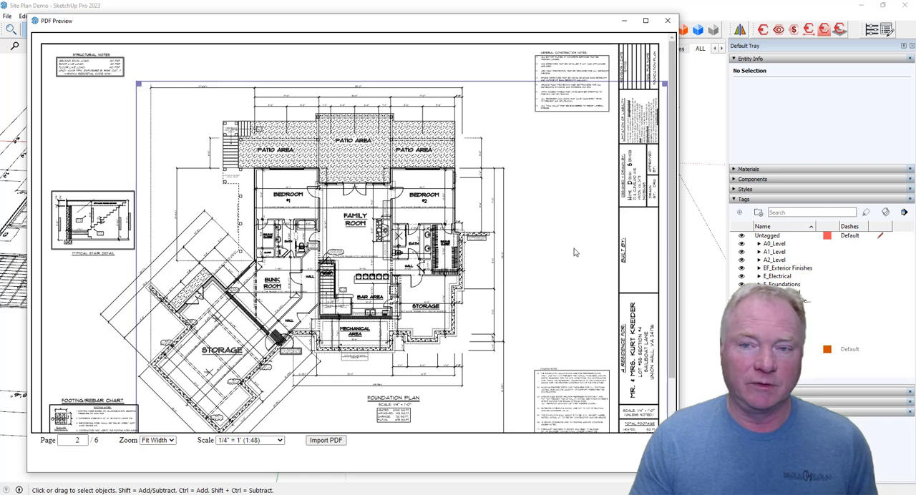
pyautogui.scroll(-2, 570, 252)
pyautogui.moveTo(624, 431); pyautogui.dragTo(522, 382)
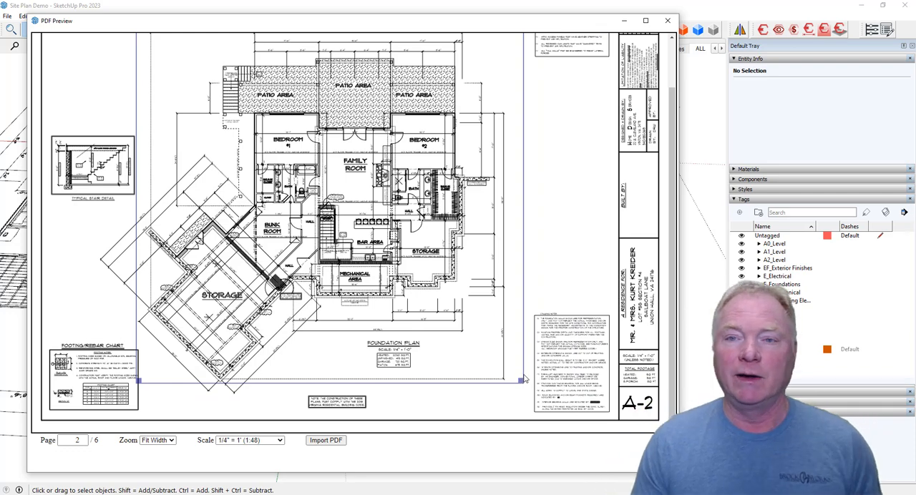
pyautogui.click(326, 440)
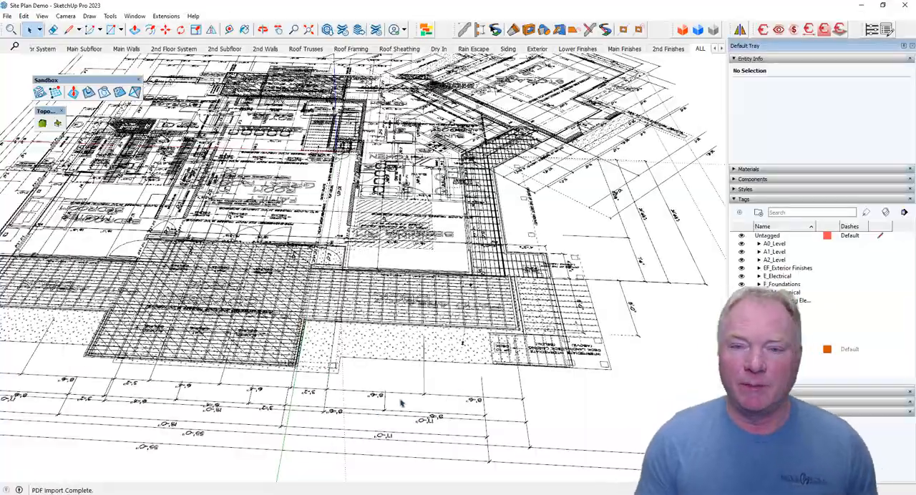
# Select the imported foundation plan and move it aside so its Bedroom #1 corner is clear of the first floor plan.
pyautogui.scroll(6, 592, 245)
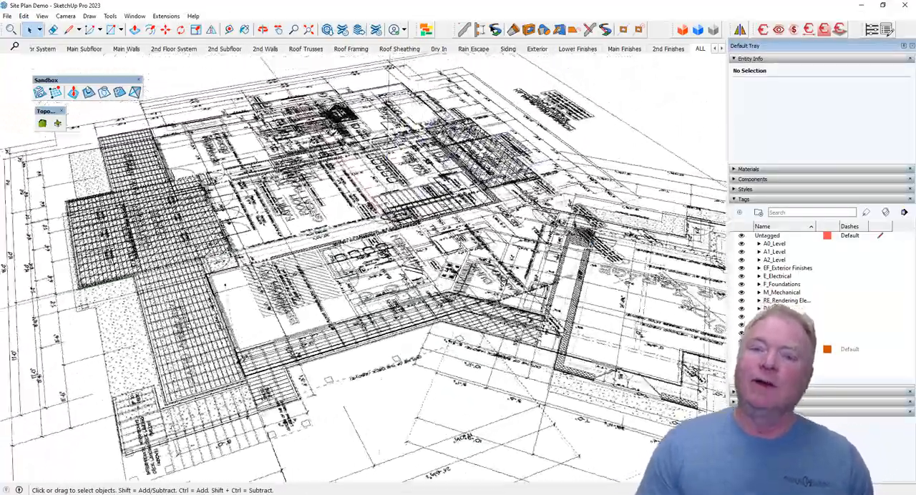
pyautogui.scroll(3, 548, 306)
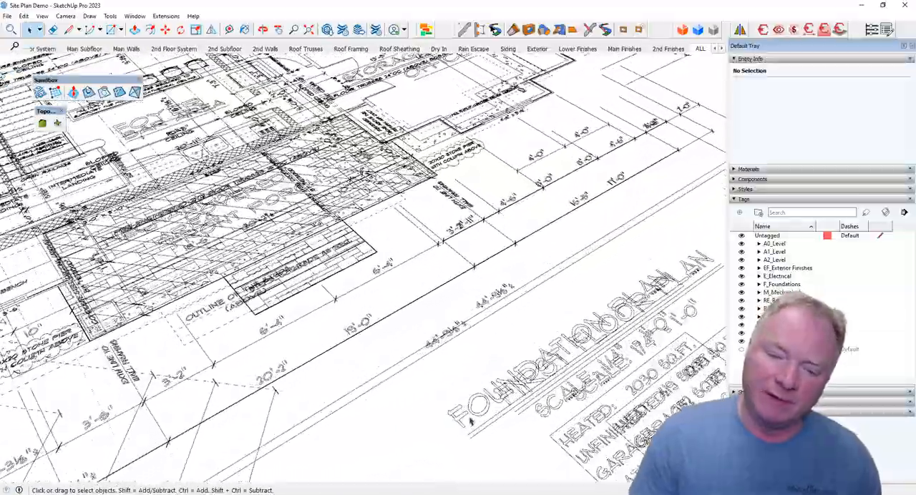
pyautogui.scroll(-1, 474, 418)
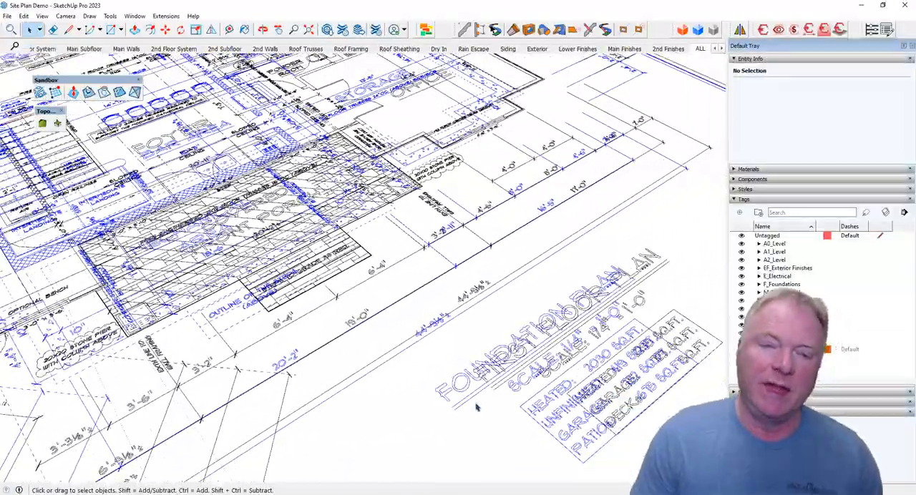
pyautogui.scroll(-4, 477, 406)
pyautogui.moveTo(477, 405); pyautogui.dragTo(673, 379, button='middle')
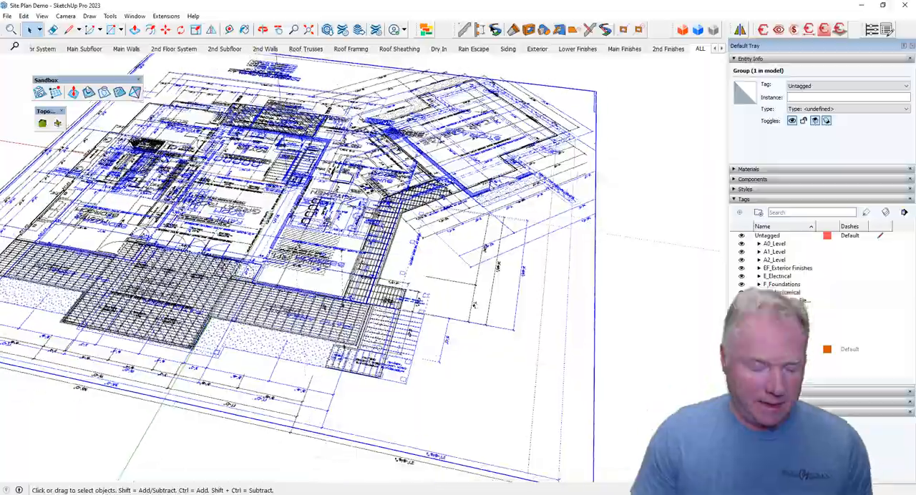
pyautogui.press('m')
pyautogui.scroll(2, 436, 379)
pyautogui.scroll(4, 548, 427)
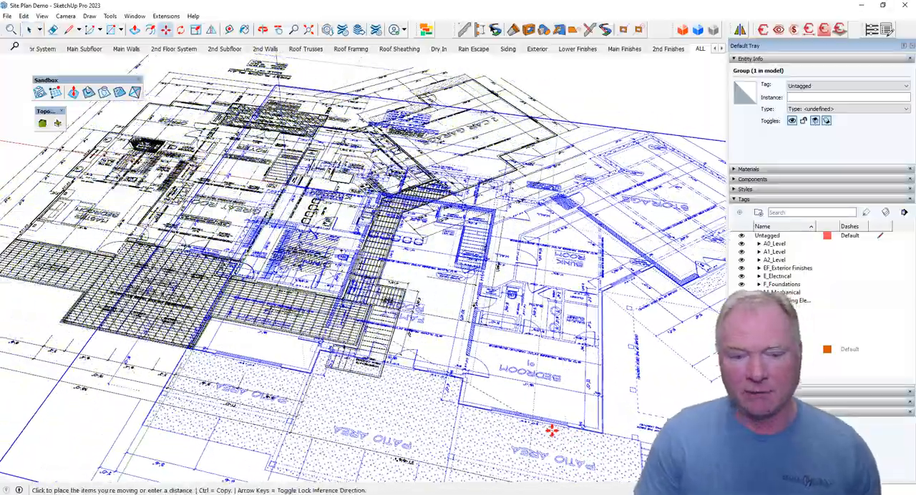
# Move the foundation plan by the exterior wall corner of Bedroom #1 onto the guide point near the lower end of the vertical guides.
pyautogui.scroll(8, 561, 428)
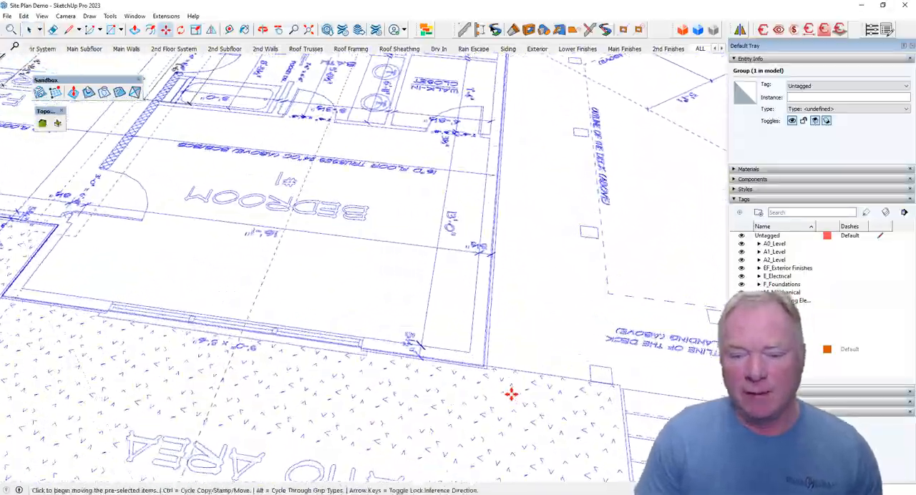
pyautogui.scroll(5, 510, 394)
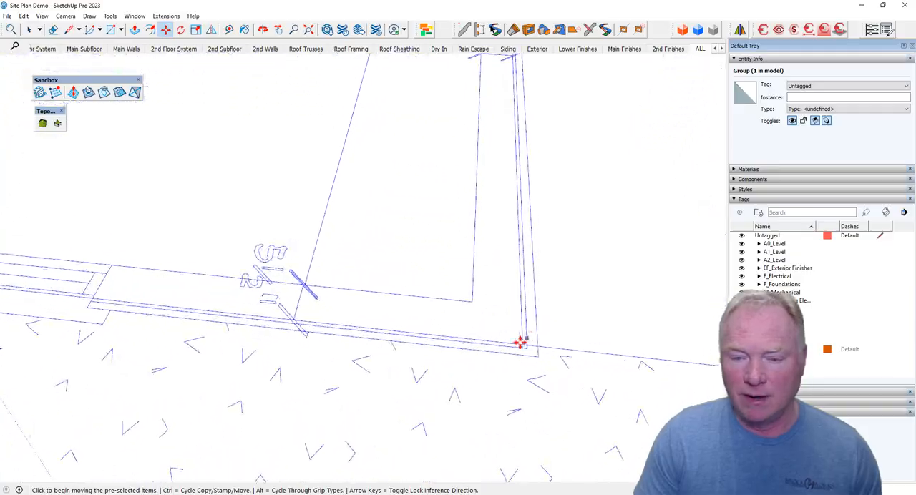
pyautogui.scroll(-10, 533, 262)
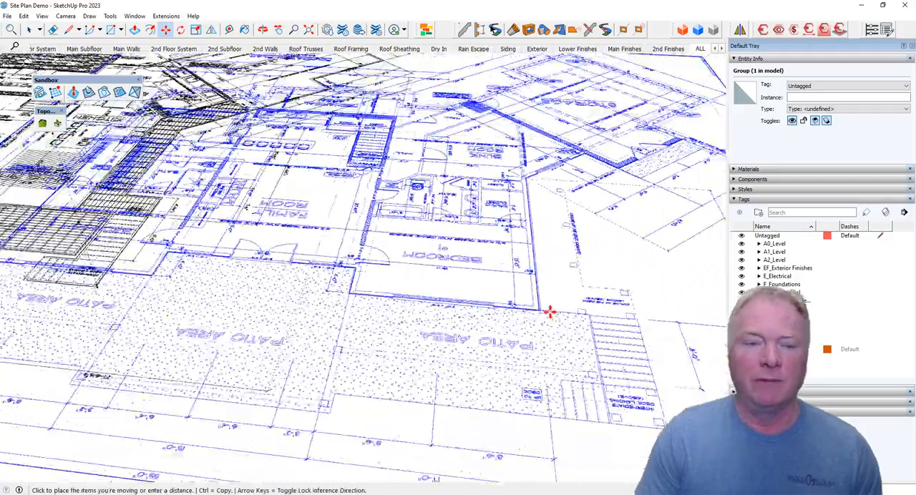
pyautogui.scroll(4, 543, 314)
pyautogui.scroll(10, 544, 315)
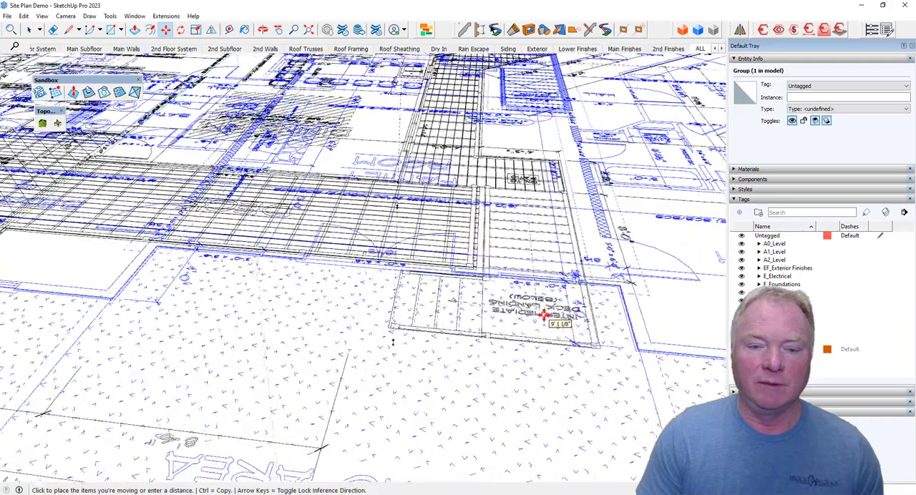
pyautogui.scroll(-4, 426, 337)
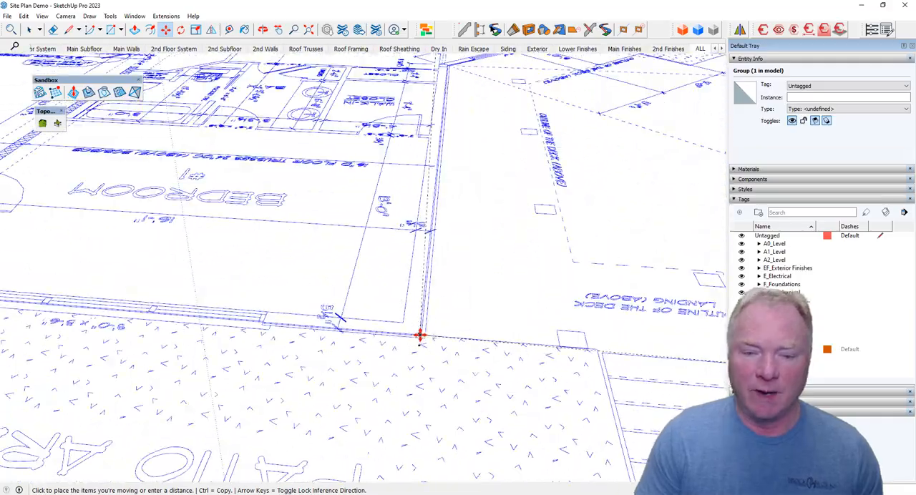
pyautogui.click(420, 335)
pyautogui.scroll(6, 548, 374)
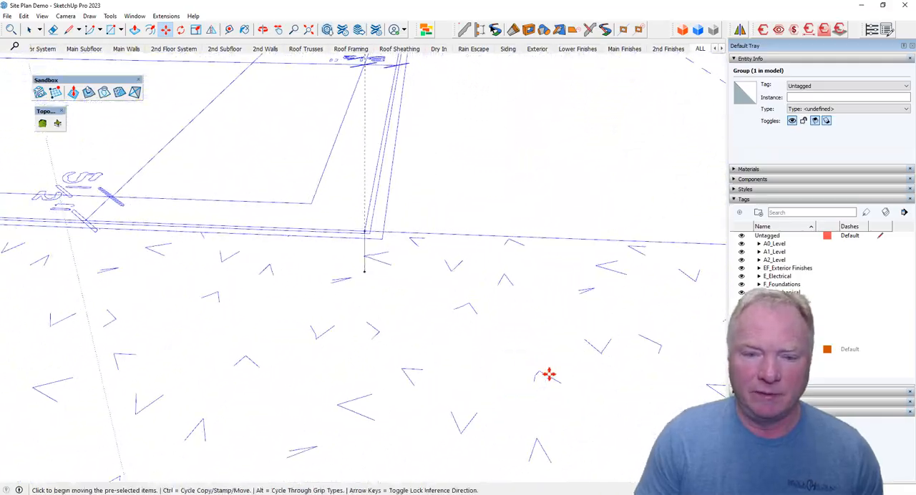
# Examine from the top view how the foundation plan's walls line up with the first floor plan around the bedroom, office, laundry and garage.
pyautogui.scroll(-10, 548, 374)
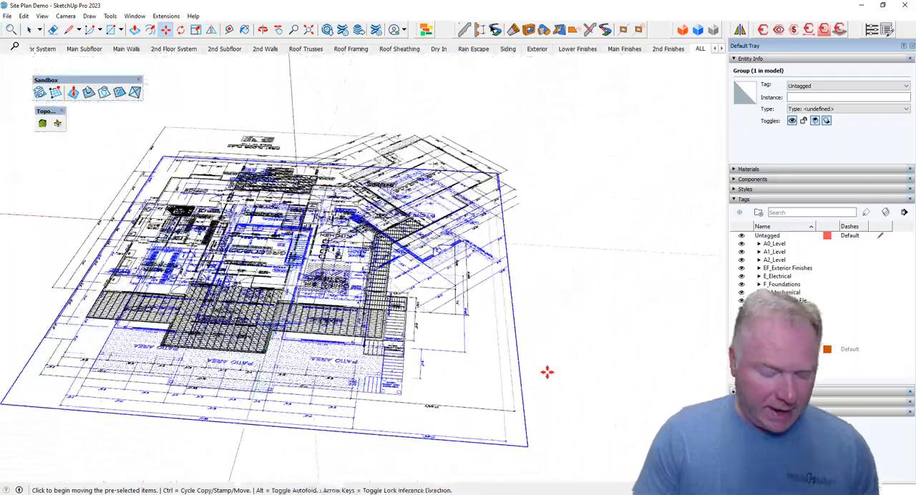
pyautogui.press('t')
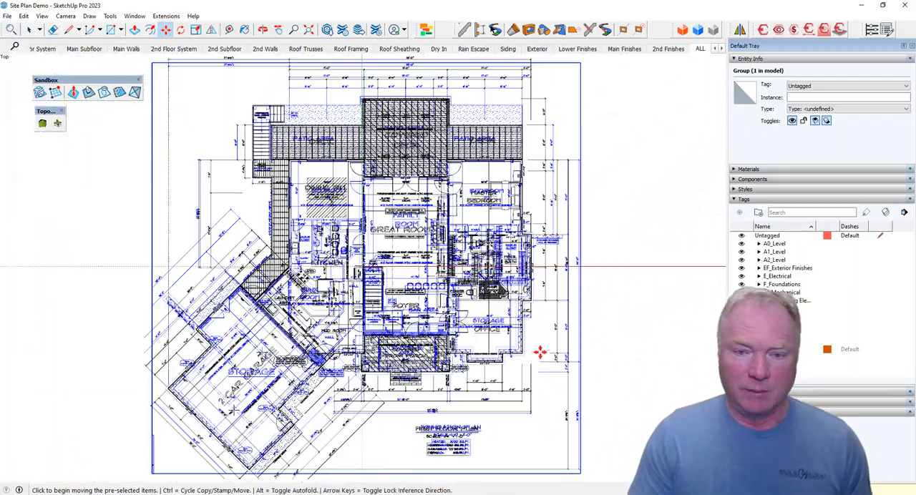
pyautogui.scroll(6, 513, 165)
pyautogui.scroll(-2, 505, 154)
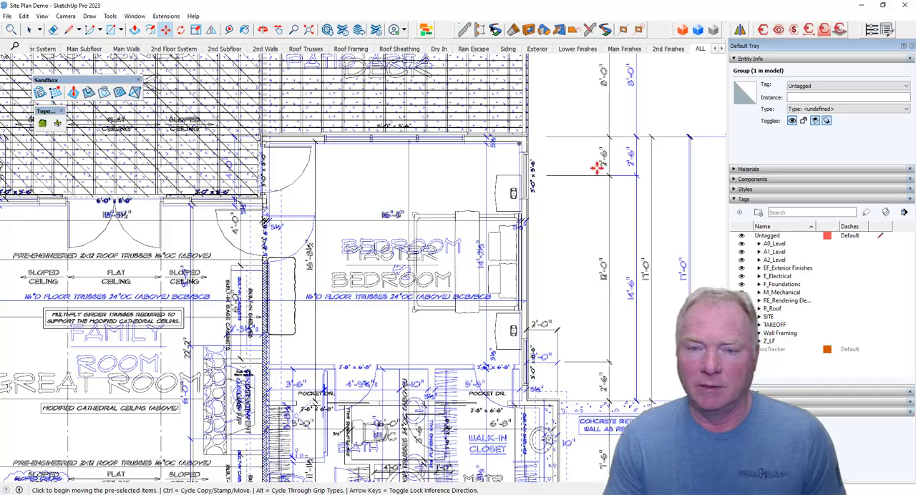
pyautogui.scroll(-4, 517, 122)
pyautogui.scroll(5, 518, 387)
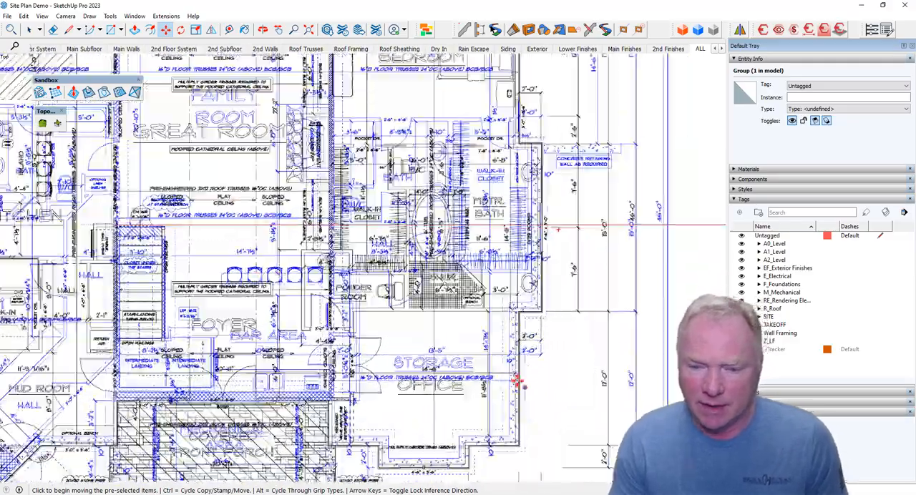
pyautogui.scroll(-3, 572, 201)
pyautogui.scroll(2, 507, 429)
pyautogui.scroll(-4, 581, 387)
pyautogui.scroll(1, 286, 329)
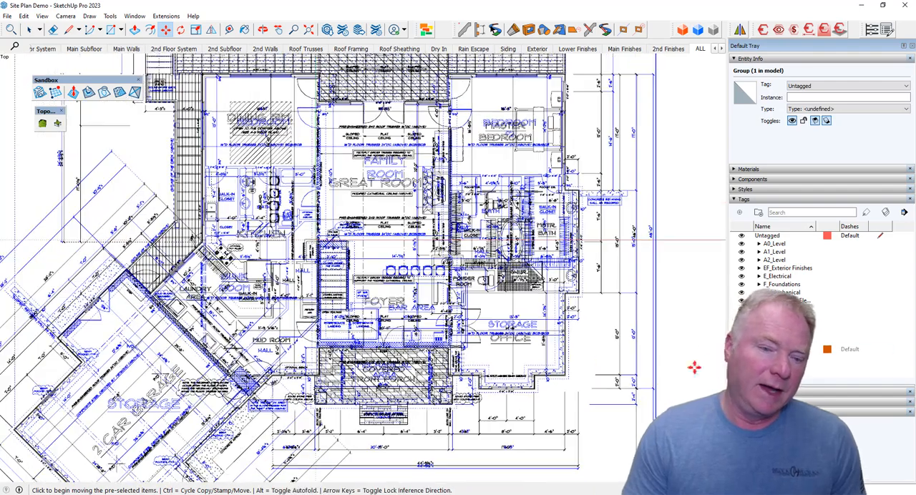
pyautogui.scroll(2, 143, 344)
pyautogui.scroll(1, 72, 239)
pyautogui.scroll(1, 112, 260)
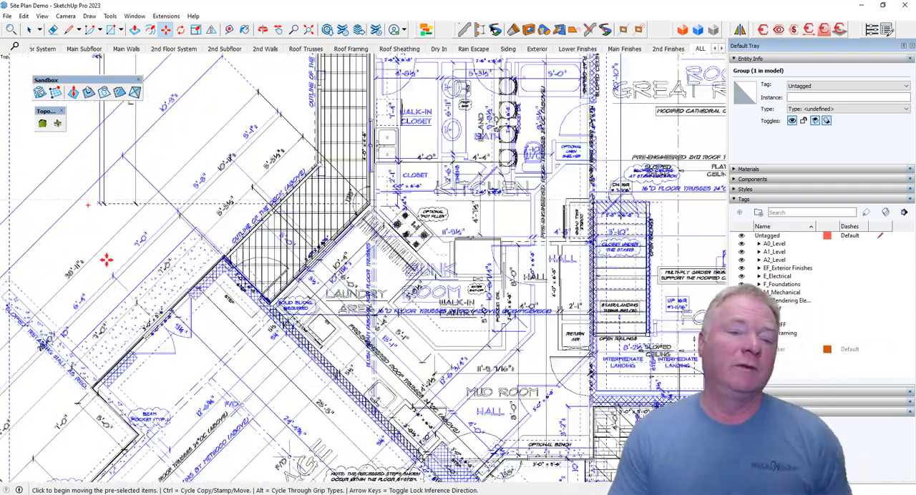
pyautogui.scroll(1, 136, 281)
pyautogui.scroll(1, 155, 284)
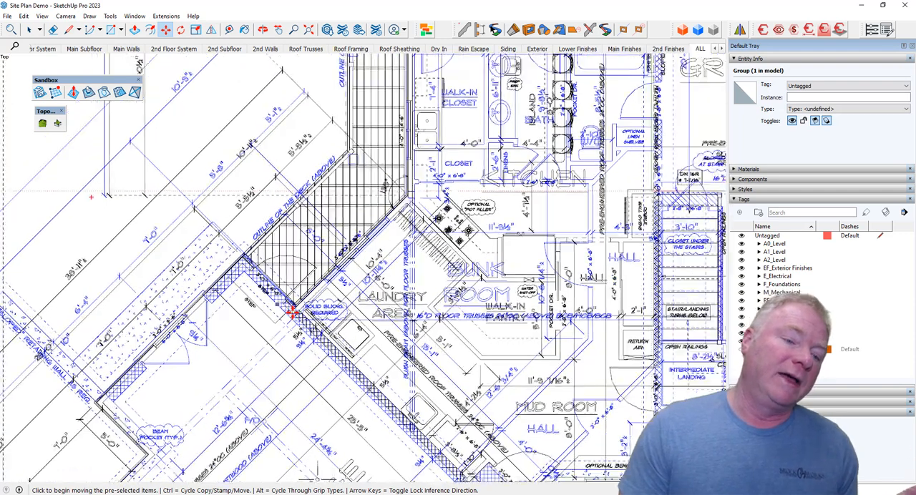
# Orbit out of the top view and assign the upper drawing, the first floor plan, to its level's floor plan tag.
pyautogui.scroll(-1, 289, 311)
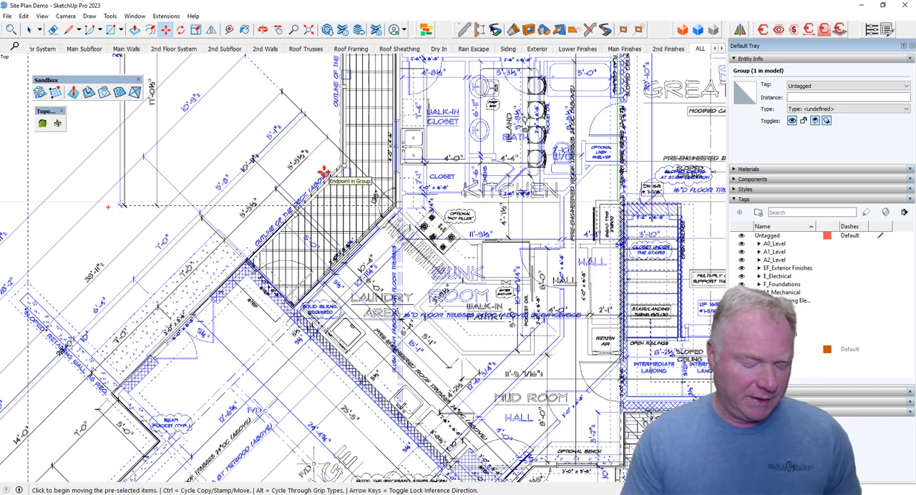
pyautogui.press('space')
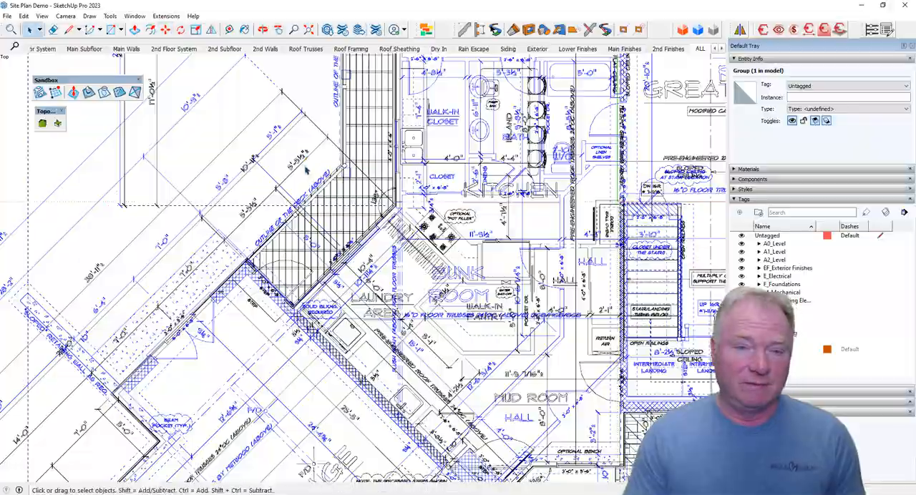
pyautogui.press('v')
pyautogui.moveTo(308, 170); pyautogui.dragTo(500, 347, button='middle')
pyautogui.click(501, 347)
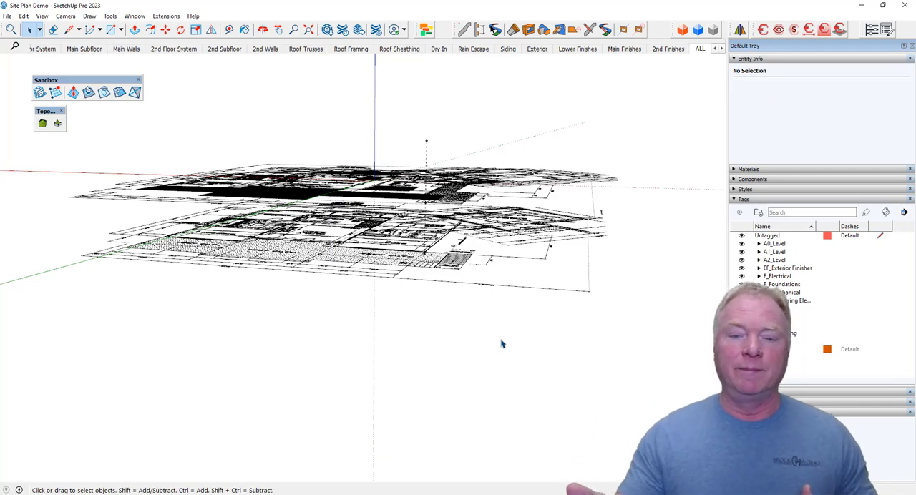
pyautogui.moveTo(529, 322); pyautogui.dragTo(448, 248, button='middle')
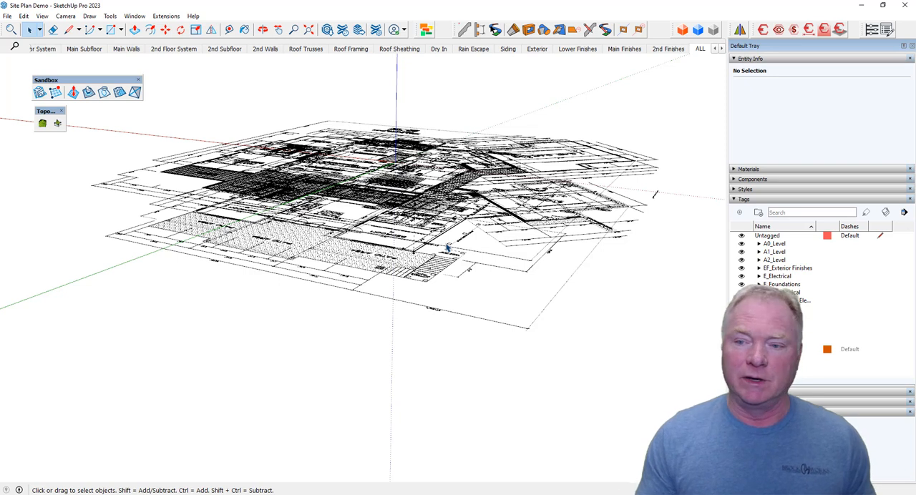
pyautogui.click(520, 161)
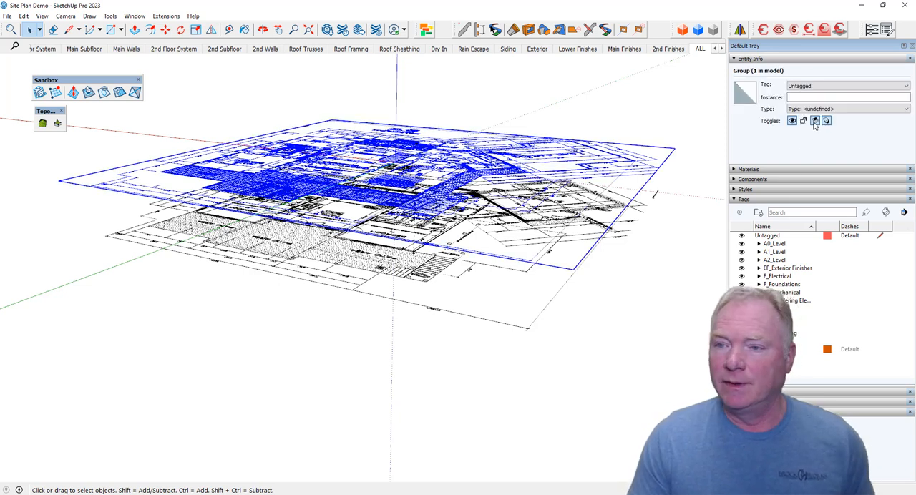
pyautogui.click(827, 86)
pyautogui.scroll(-2, 826, 135)
pyautogui.click(823, 131)
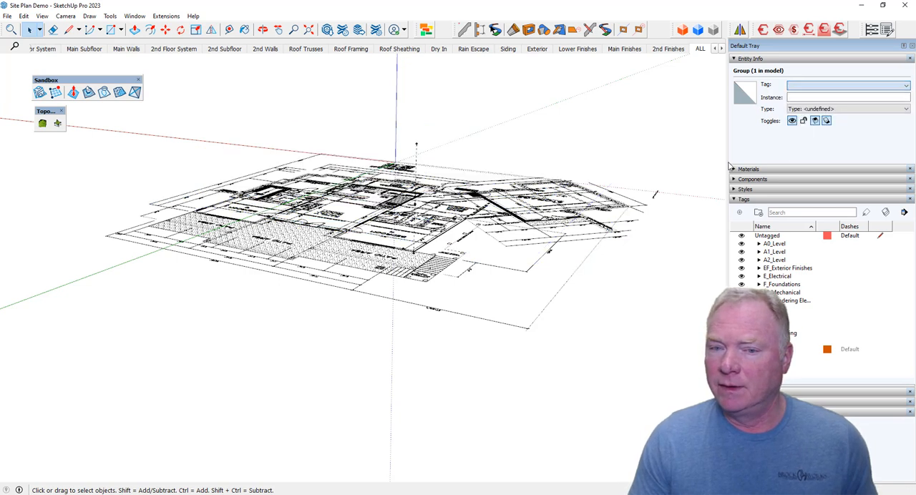
# Select the remaining foundation plan drawing and assign it to the A0_Floor Plan tag.
pyautogui.hotkey('ctrl', 'z')
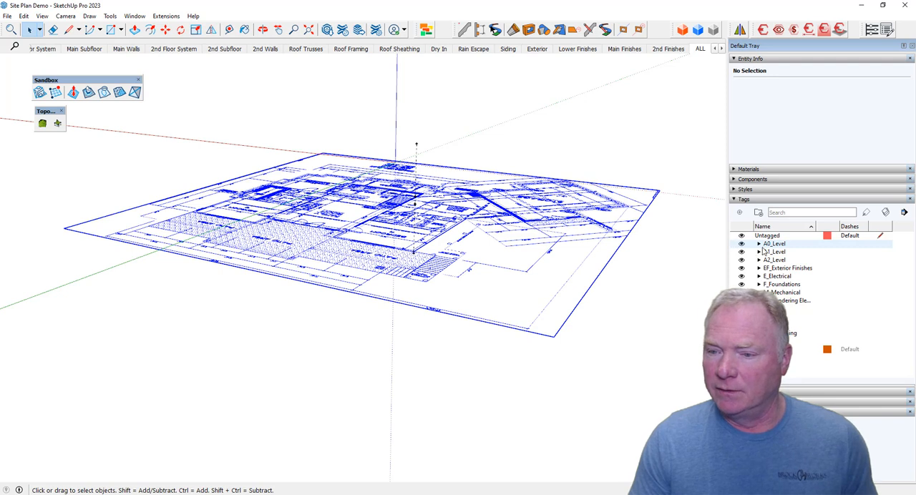
pyautogui.click(799, 85)
pyautogui.scroll(-1, 808, 125)
pyautogui.click(810, 143)
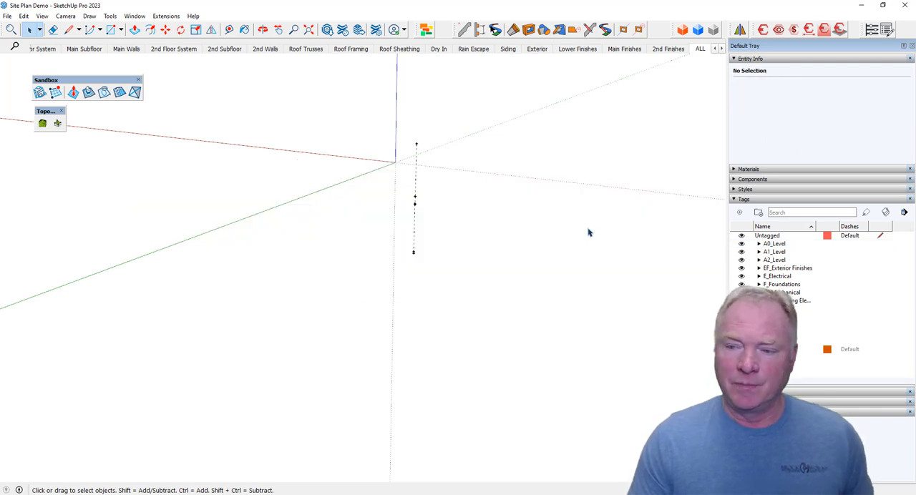
# Expand the A0_Level tag folder and turn on the visibility of the A0_Floor Plan tag.
pyautogui.click(774, 244)
pyautogui.click(759, 244)
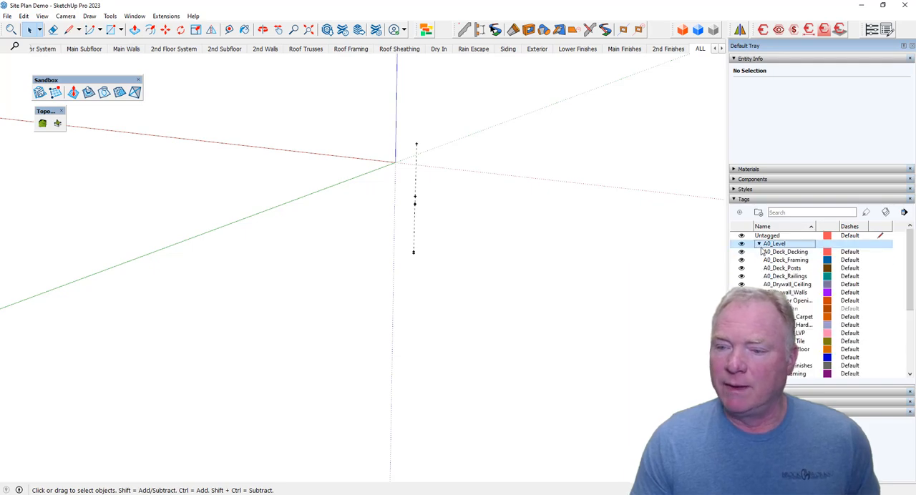
pyautogui.click(741, 309)
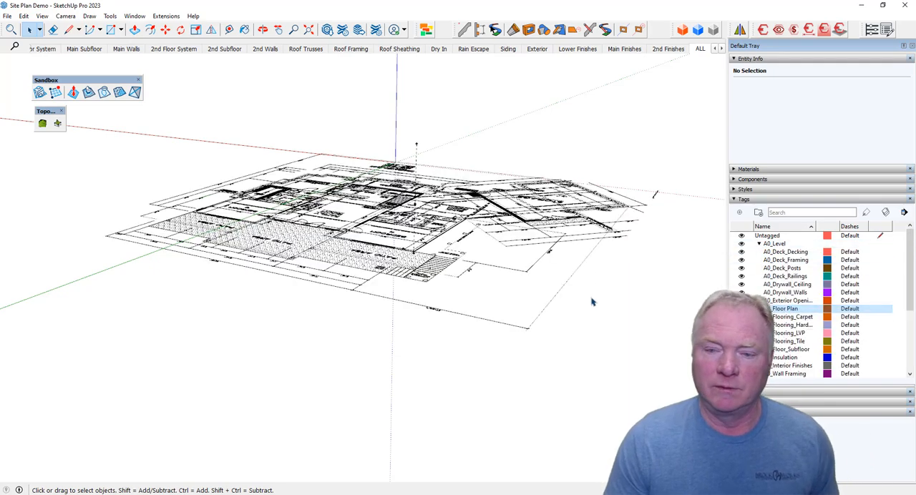
pyautogui.moveTo(616, 307); pyautogui.dragTo(633, 281, button='middle')
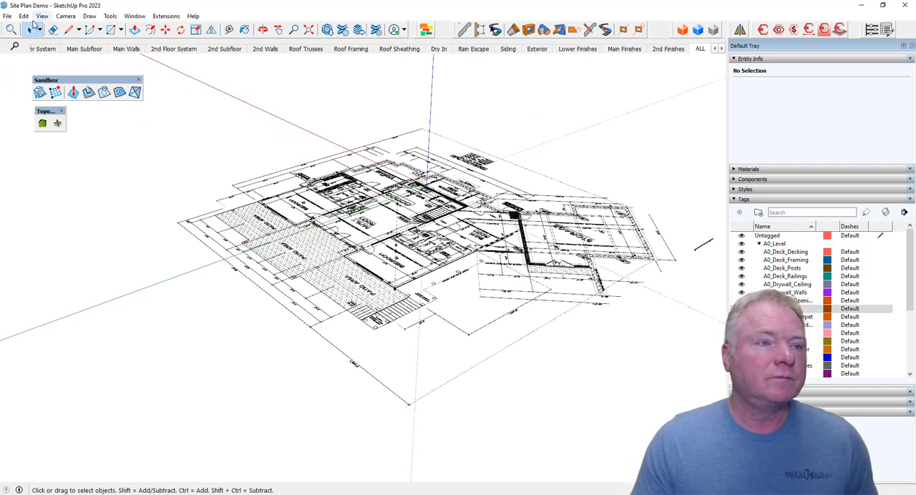
# Open the Site Plan PDF from the project's main folder for import.
pyautogui.click(7, 16)
pyautogui.click(19, 64)
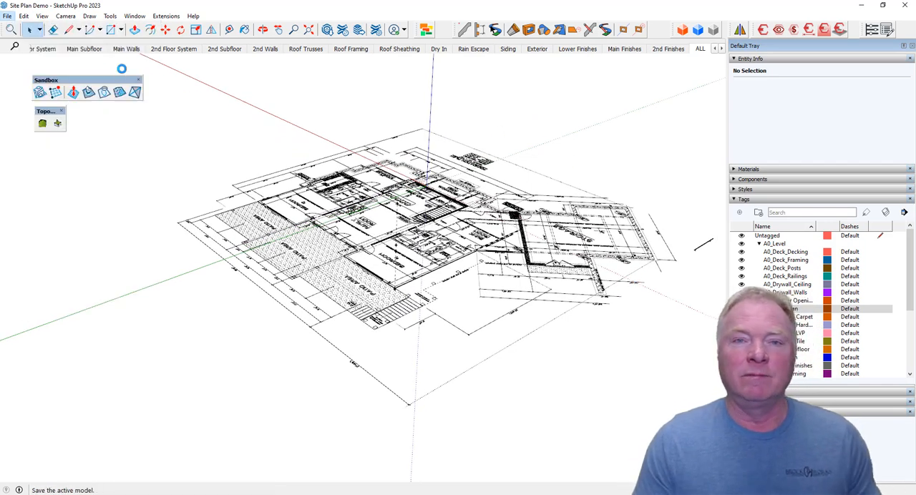
pyautogui.click(7, 16)
pyautogui.click(28, 167)
pyautogui.scroll(-2, 140, 202)
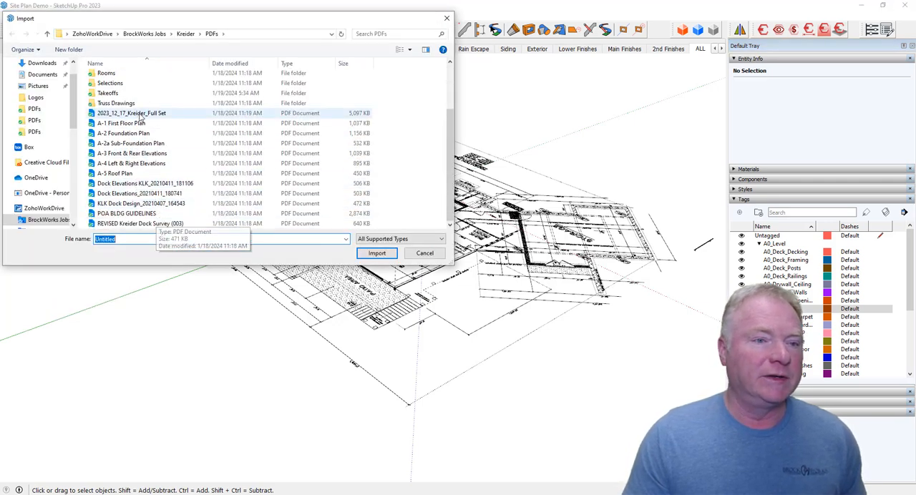
pyautogui.click(185, 34)
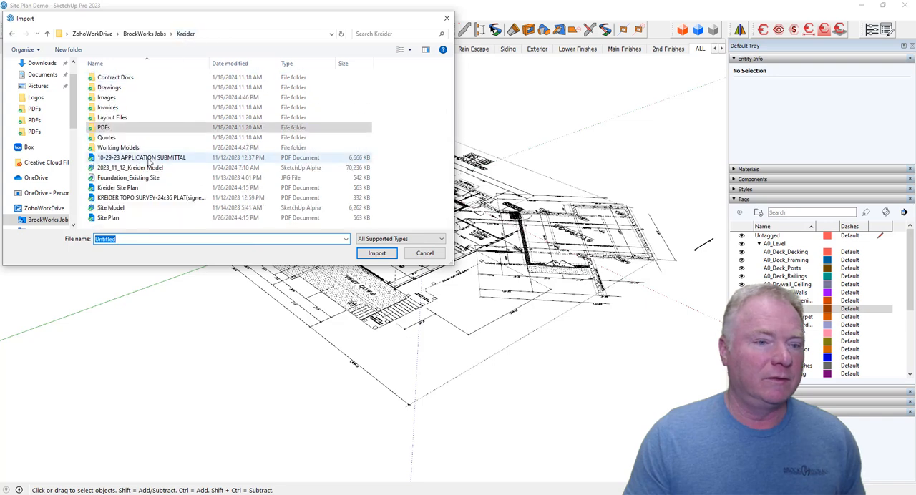
pyautogui.click(114, 217)
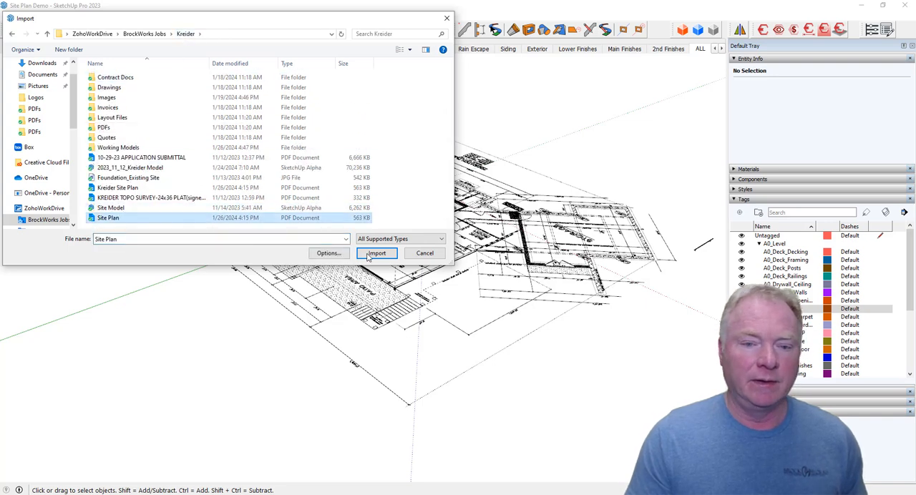
pyautogui.click(375, 254)
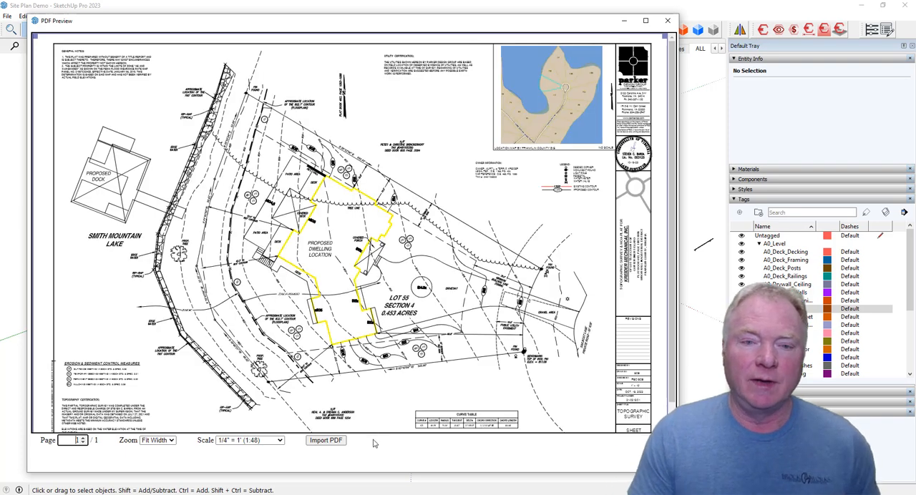
# Crop the import area around the site plan drawing and import it at a scale of 1" = 10'.
pyautogui.moveTo(36, 37)
pyautogui.mouseDown()
pyautogui.moveTo(76, 62)
pyautogui.moveTo(63, 58)
pyautogui.mouseUp()
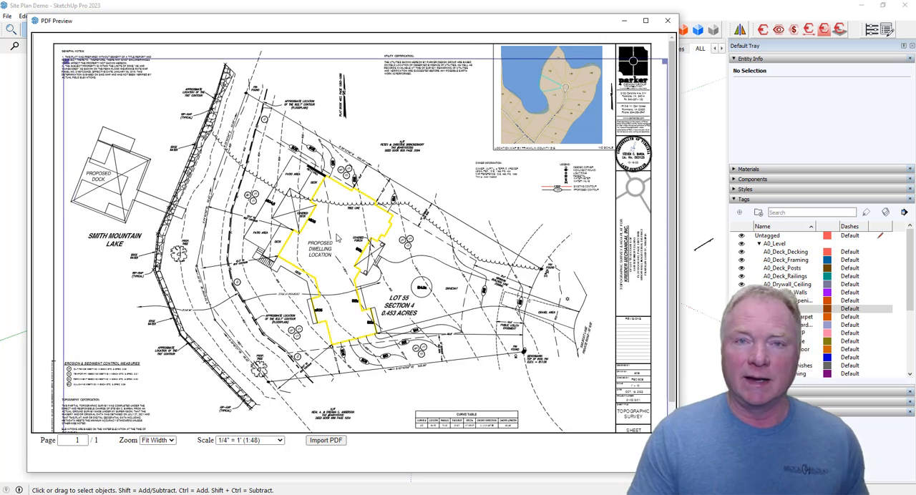
pyautogui.scroll(-2, 603, 431)
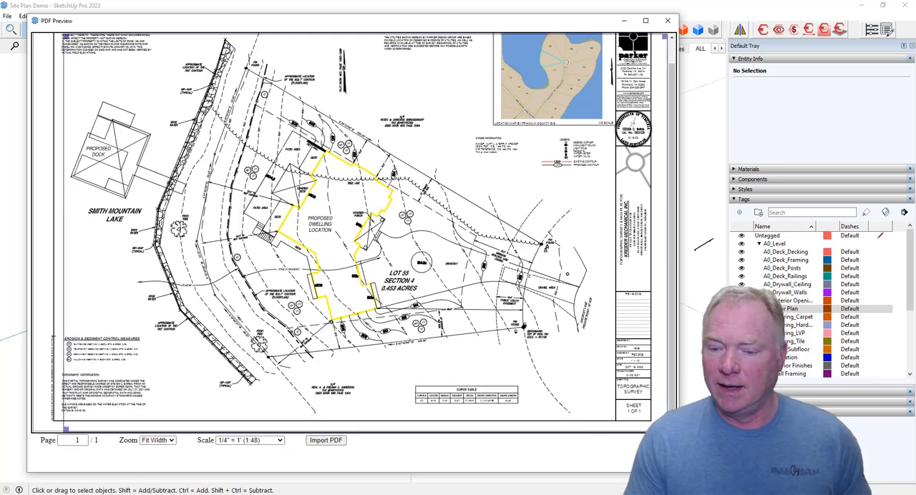
pyautogui.moveTo(665, 429); pyautogui.dragTo(602, 383)
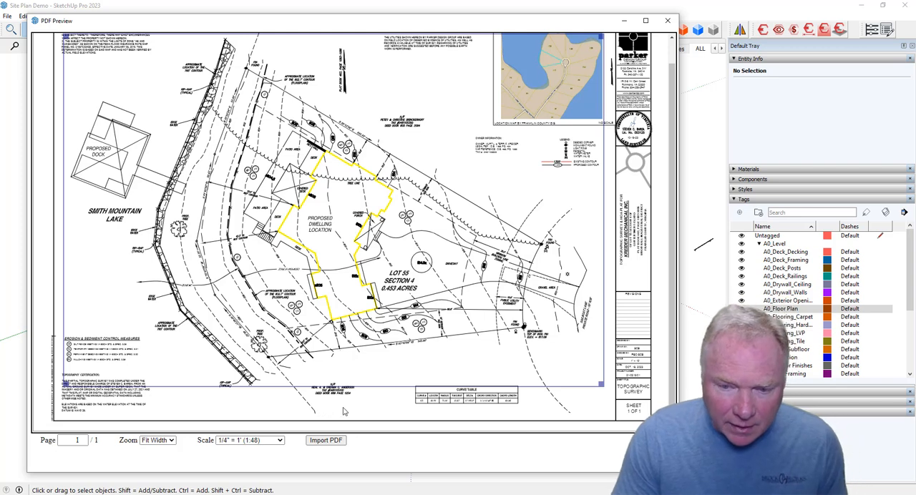
pyautogui.click(264, 441)
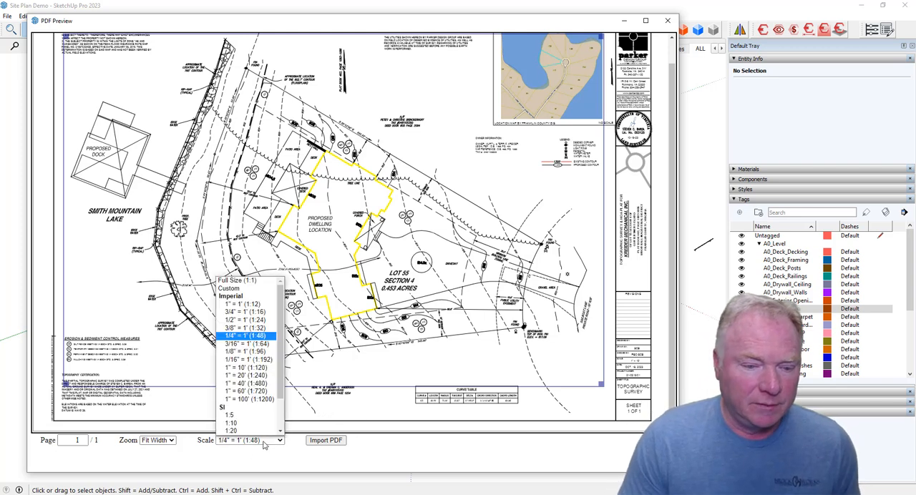
pyautogui.click(243, 351)
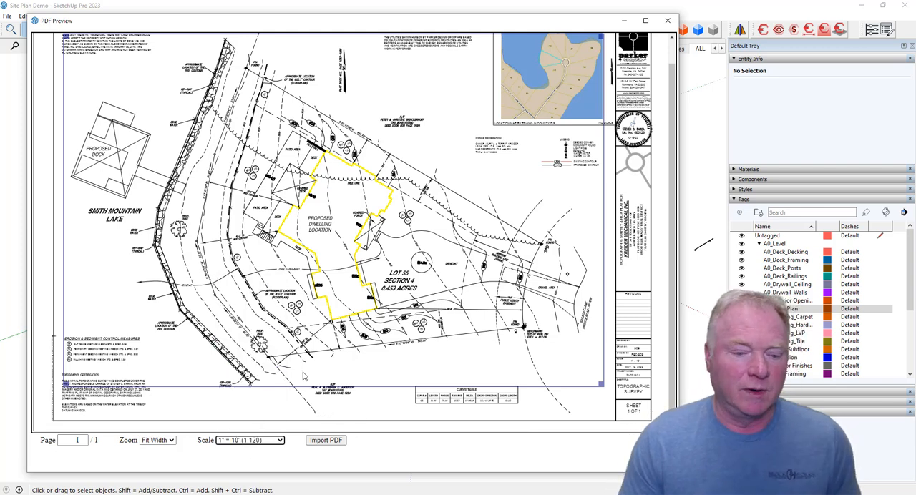
pyautogui.click(327, 440)
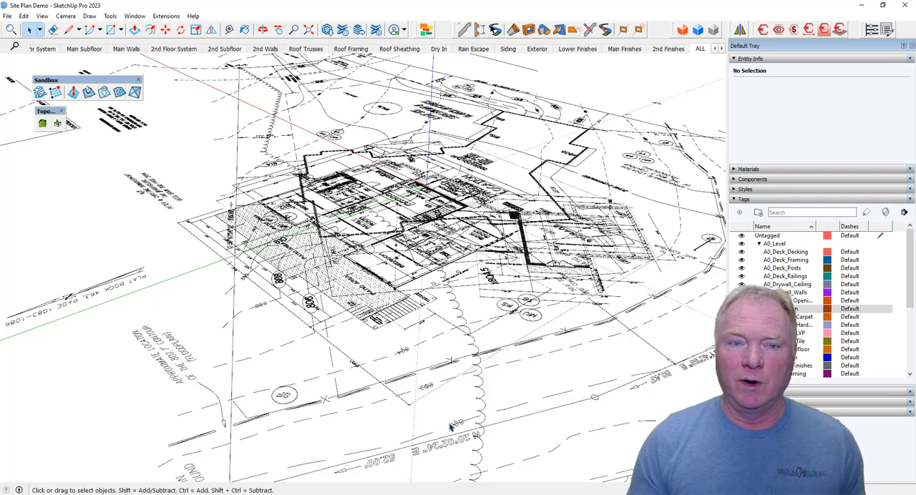
# Select the imported site plan and move it aside so its proposed dwelling outline is clear of the foundation plan.
pyautogui.moveTo(546, 369); pyautogui.dragTo(558, 320, button='middle')
pyautogui.click(570, 315)
pyautogui.moveTo(458, 302); pyautogui.dragTo(432, 331, button='middle')
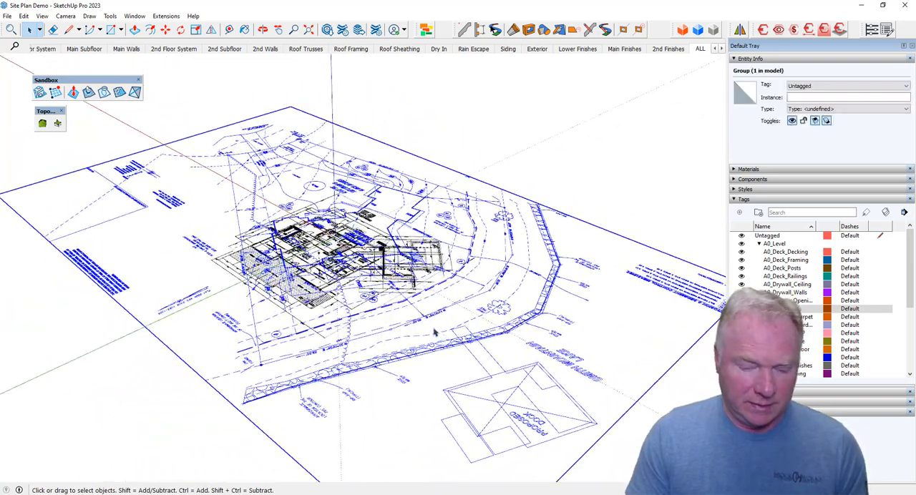
pyautogui.press('m')
pyautogui.click(435, 331)
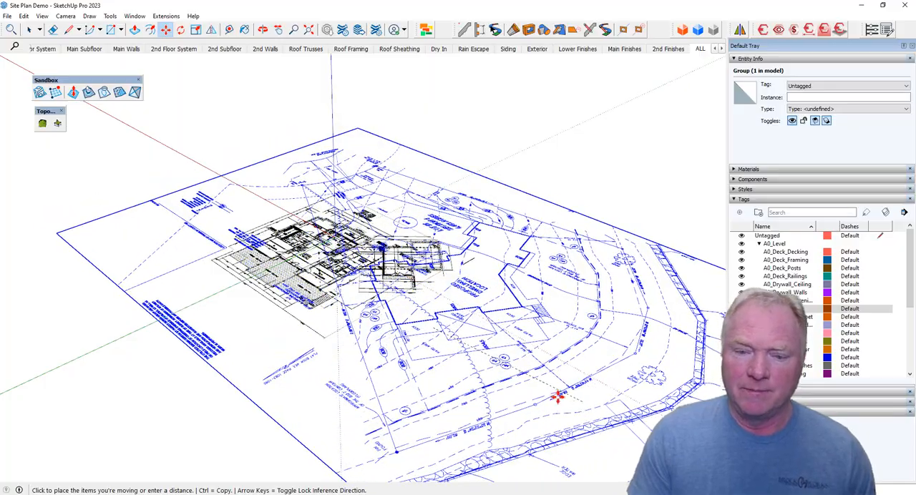
pyautogui.click(532, 372)
# Move the site plan by the dwelling outline corner beside the deck stairs onto the guide at the foundation plan's Bedroom #1 corner.
pyautogui.scroll(8, 488, 374)
pyautogui.scroll(3, 485, 376)
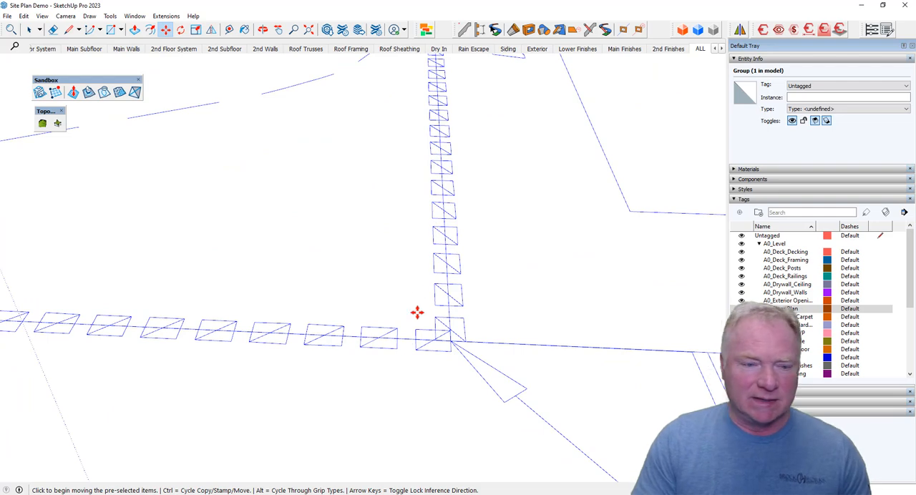
pyautogui.scroll(3, 431, 354)
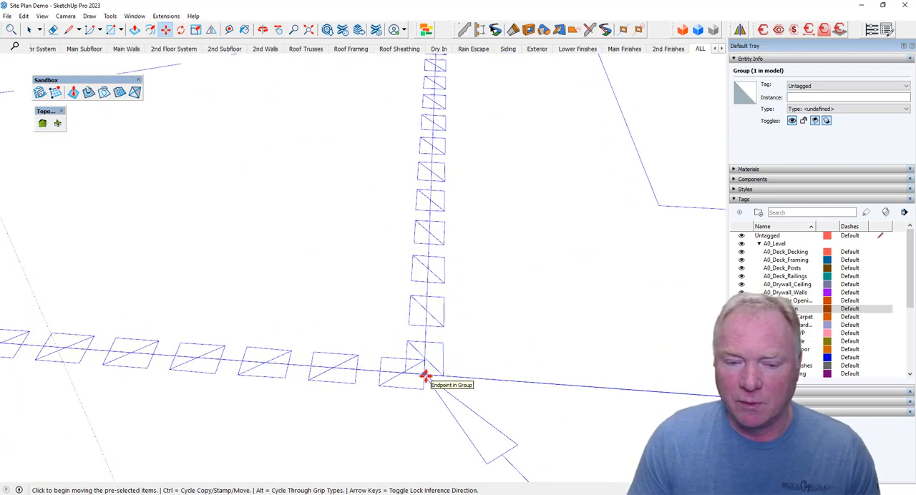
pyautogui.click(424, 374)
pyautogui.scroll(-12, 608, 416)
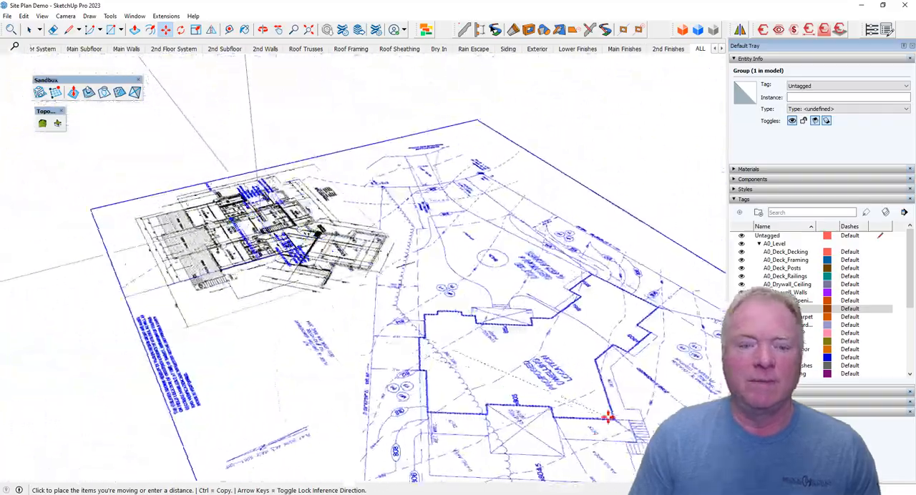
pyautogui.scroll(10, 577, 401)
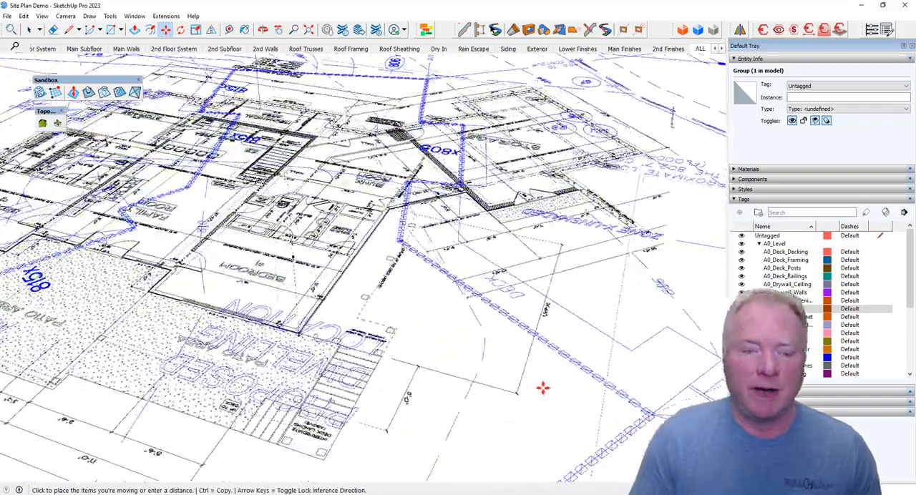
pyautogui.scroll(10, 540, 386)
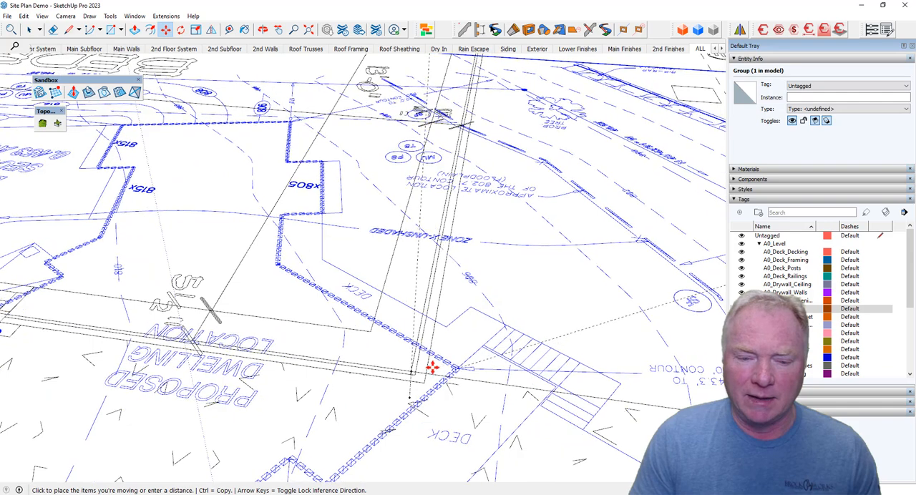
pyautogui.scroll(6, 409, 371)
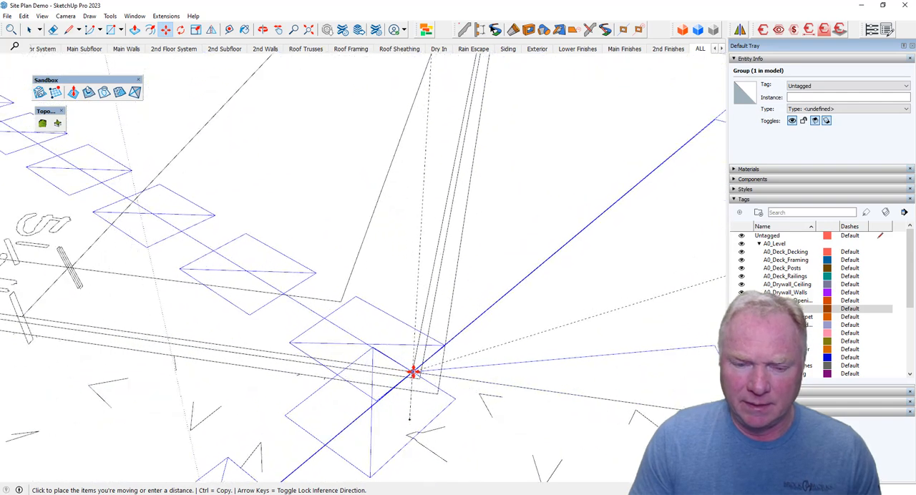
pyautogui.click(419, 380)
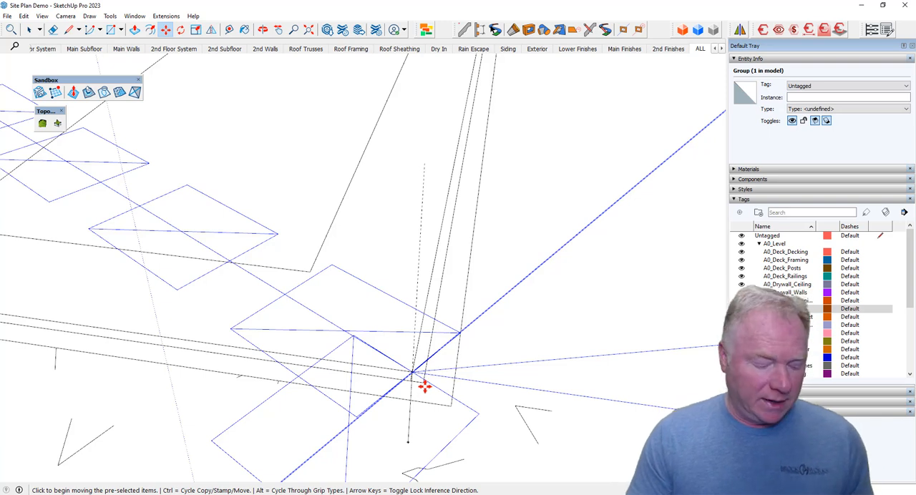
# Rotate the site plan about the Bedroom #1 corner so its dwelling outline lines up with the foundation plan's walls.
pyautogui.press('q')
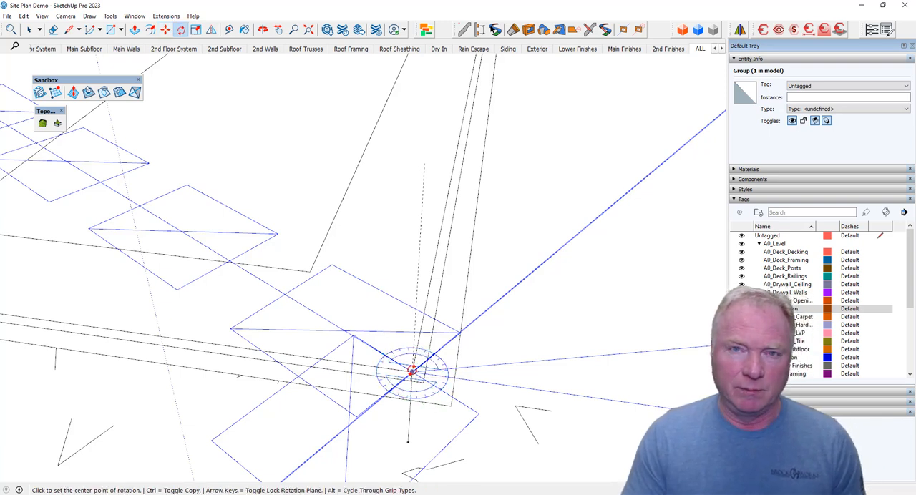
pyautogui.click(412, 371)
pyautogui.scroll(-6, 424, 340)
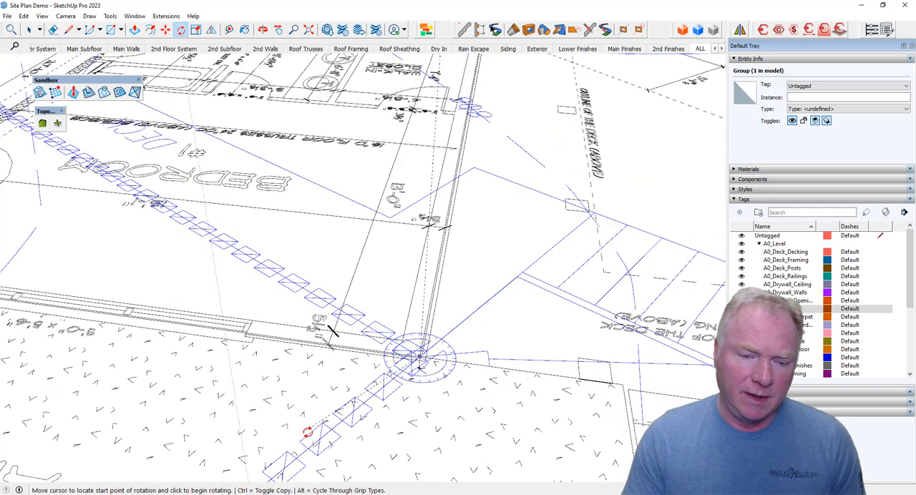
pyautogui.scroll(2, 315, 440)
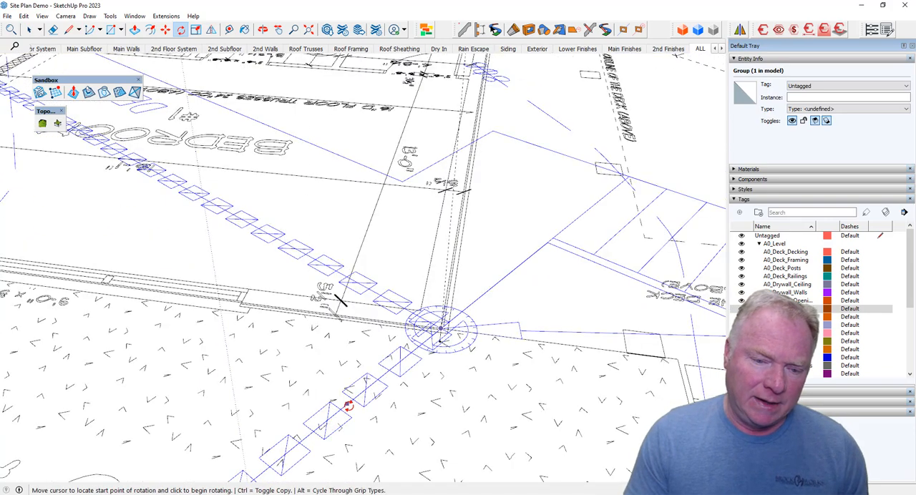
pyautogui.scroll(-3, 337, 403)
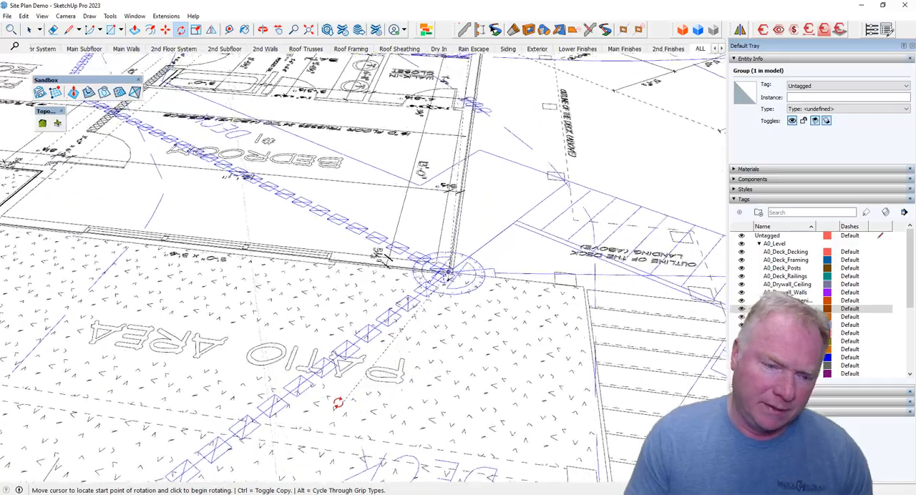
pyautogui.scroll(2, 320, 401)
pyautogui.click(302, 402)
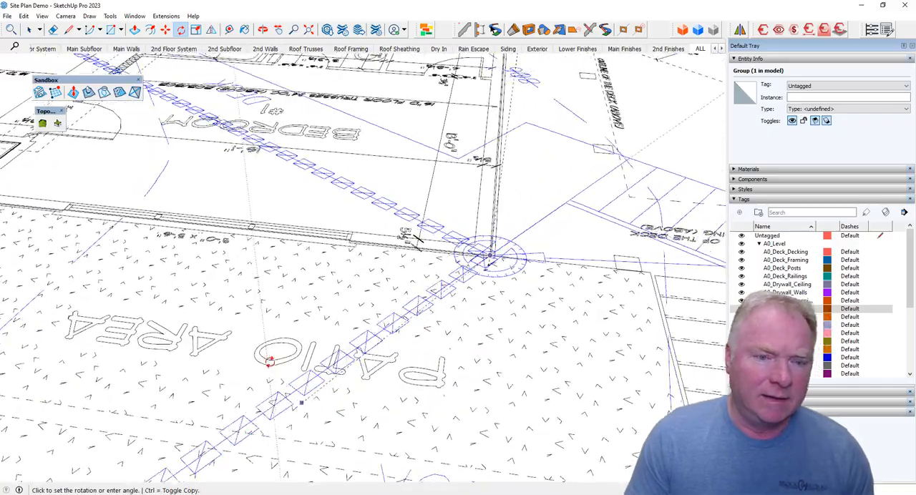
pyautogui.scroll(6, 274, 365)
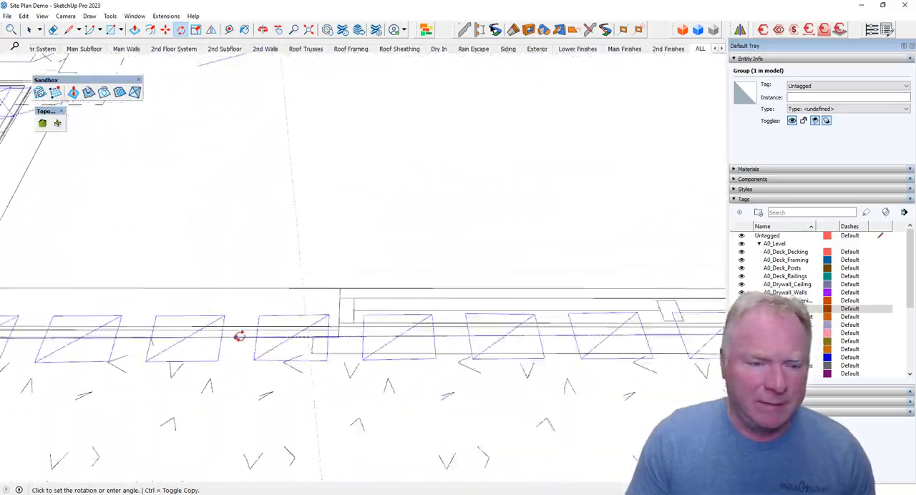
pyautogui.scroll(-3, 236, 335)
pyautogui.click(254, 343)
pyautogui.scroll(-5, 370, 375)
pyautogui.scroll(-4, 370, 375)
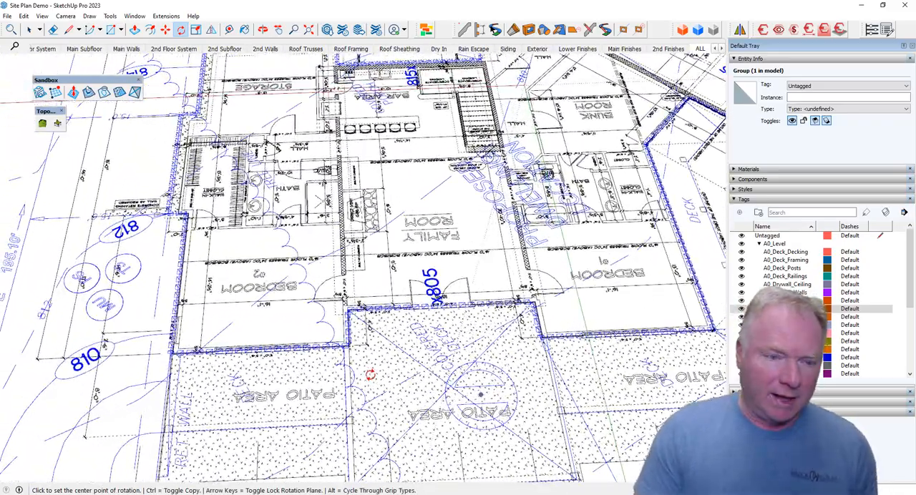
pyautogui.press('space')
# Examine how the site plan's dwelling outline fits the foundation plan around the bedrooms, storage rooms and mechanical area.
pyautogui.scroll(-3, 386, 373)
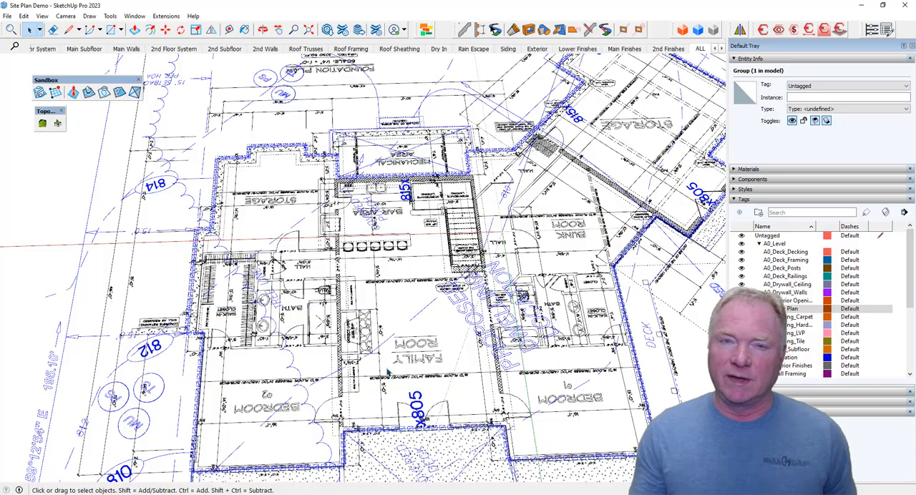
pyautogui.scroll(3, 407, 385)
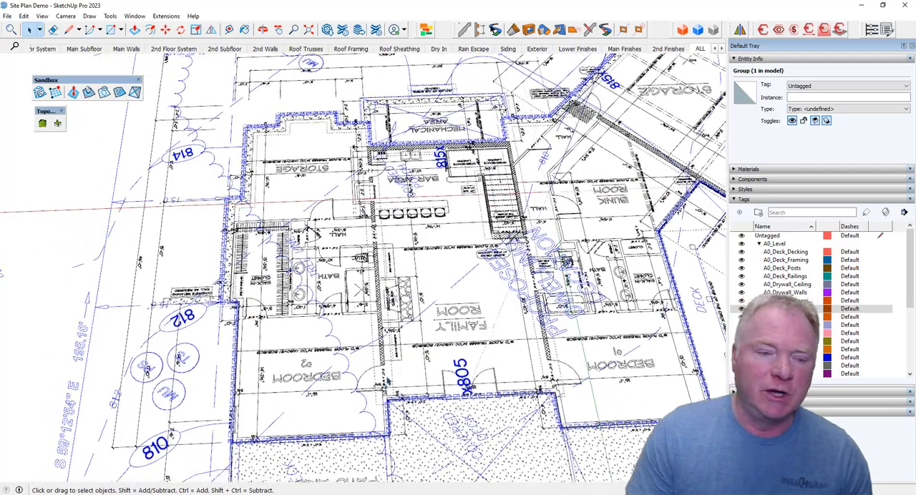
pyautogui.scroll(4, 379, 442)
pyautogui.keyDown('shift'); pyautogui.moveTo(389, 200); pyautogui.dragTo(301, 208, button='middle'); pyautogui.keyUp('shift')
pyautogui.keyDown('shift'); pyautogui.moveTo(583, 205); pyautogui.dragTo(349, 193, button='middle'); pyautogui.keyUp('shift')
pyautogui.scroll(-4, 326, 227)
pyautogui.scroll(-1, 343, 238)
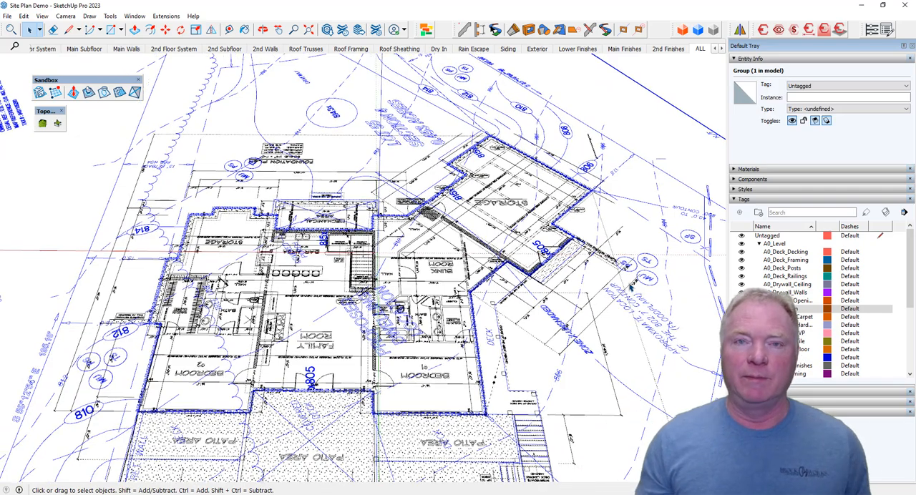
pyautogui.moveTo(631, 287); pyautogui.dragTo(530, 361, button='middle')
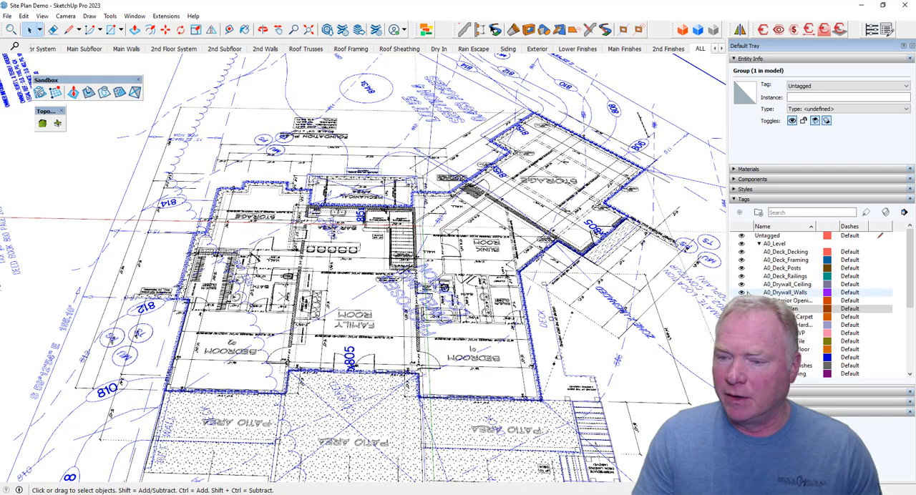
# Hide the A0_Floor Plan tag so only the site plan shows, and clear the selection.
pyautogui.click(869, 308)
pyautogui.click(742, 308)
pyautogui.moveTo(476, 357); pyautogui.dragTo(440, 375, button='middle')
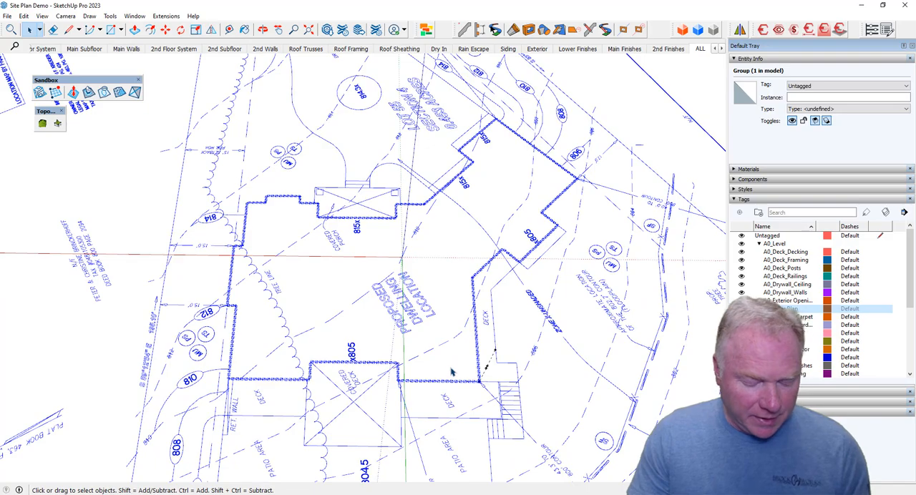
pyautogui.click(445, 376)
# Examine the site plan's spot elevations and contours from the dwelling down to the edge of water and proposed dock.
pyautogui.moveTo(378, 365)
pyautogui.mouseDown(button='middle')
pyautogui.moveTo(382, 334)
pyautogui.moveTo(477, 290)
pyautogui.mouseUp(button='middle')
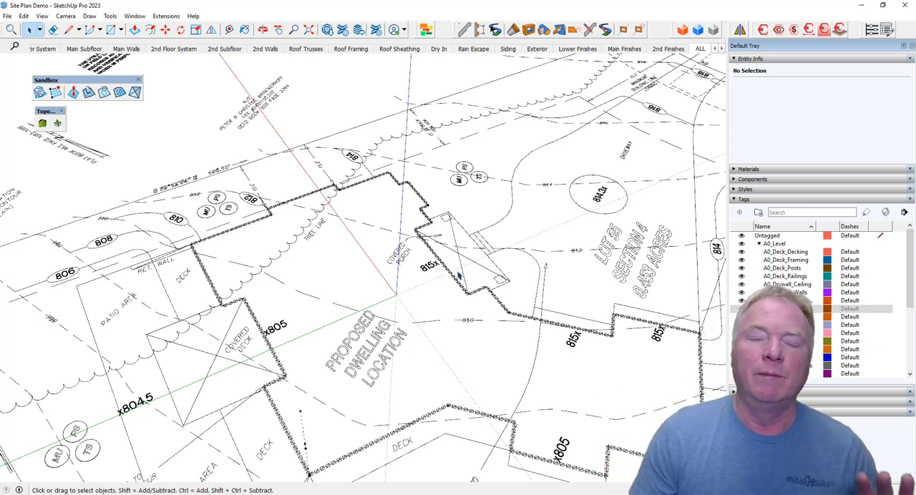
pyautogui.scroll(-6, 466, 364)
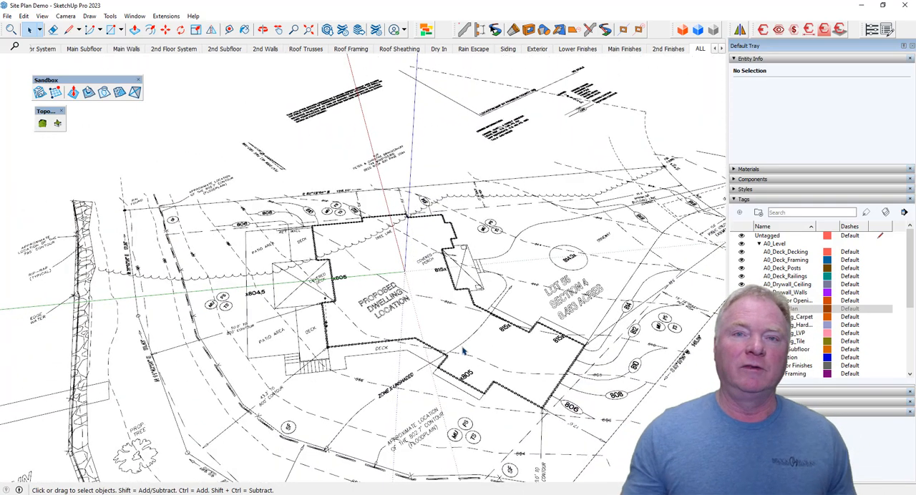
pyautogui.scroll(-2, 463, 352)
pyautogui.keyDown('shift'); pyautogui.moveTo(97, 315); pyautogui.dragTo(252, 252, button='middle'); pyautogui.keyUp('shift')
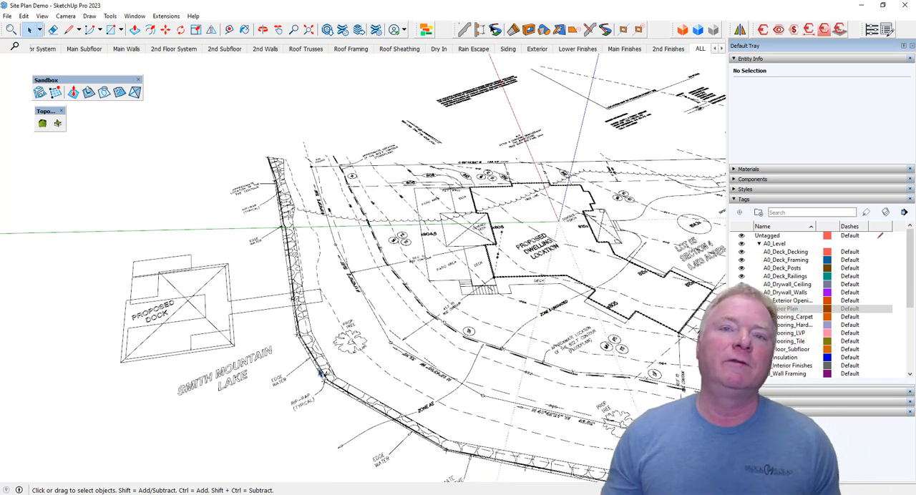
pyautogui.moveTo(537, 478)
pyautogui.mouseDown(button='middle')
pyautogui.moveTo(619, 427)
pyautogui.moveTo(593, 427)
pyautogui.mouseUp(button='middle')
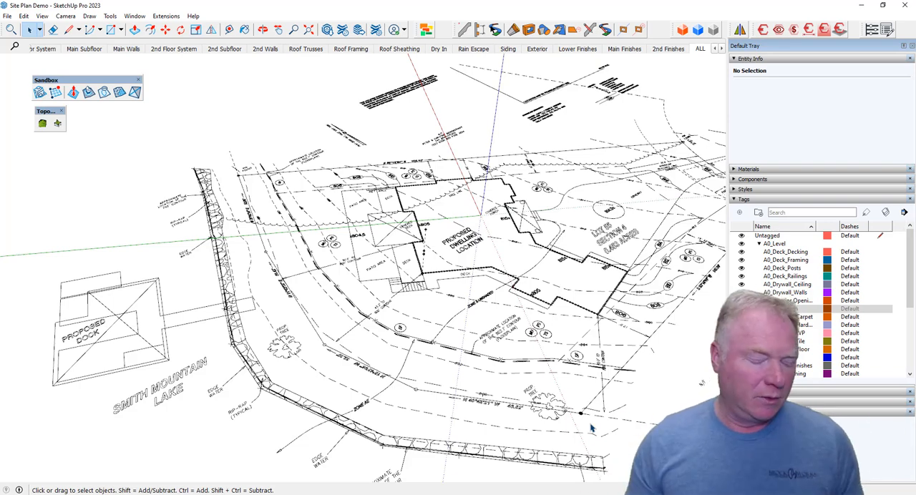
pyautogui.moveTo(523, 391)
pyautogui.mouseDown(button='middle')
pyautogui.moveTo(514, 398)
pyautogui.moveTo(589, 419)
pyautogui.moveTo(608, 392)
pyautogui.mouseUp(button='middle')
pyautogui.scroll(4, 456, 219)
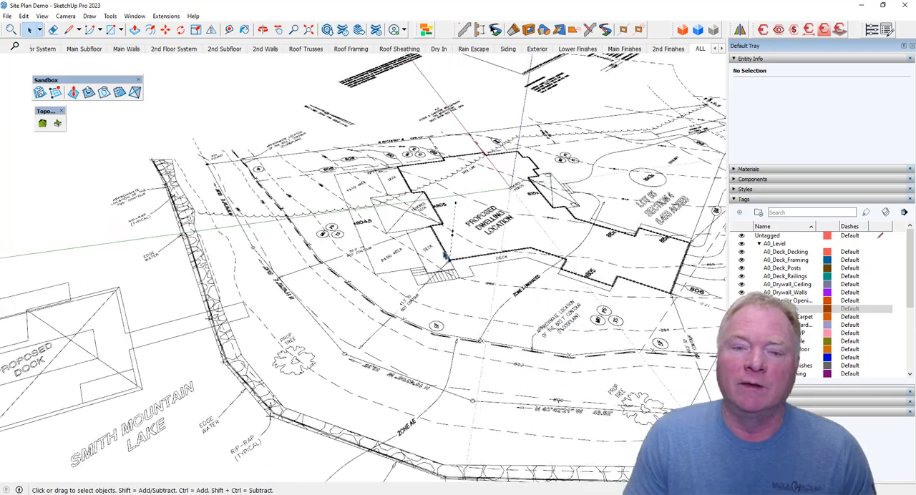
pyautogui.scroll(2, 457, 220)
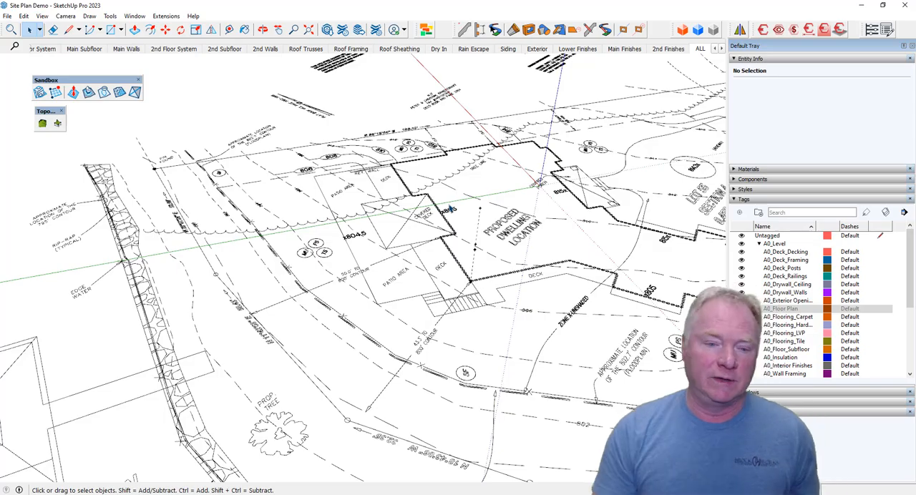
# Select the site plan and move it straight down along the vertical axis below the elevation guides.
pyautogui.moveTo(447, 227)
pyautogui.mouseDown(button='middle')
pyautogui.moveTo(400, 243)
pyautogui.moveTo(377, 172)
pyautogui.mouseUp(button='middle')
pyautogui.click(401, 239)
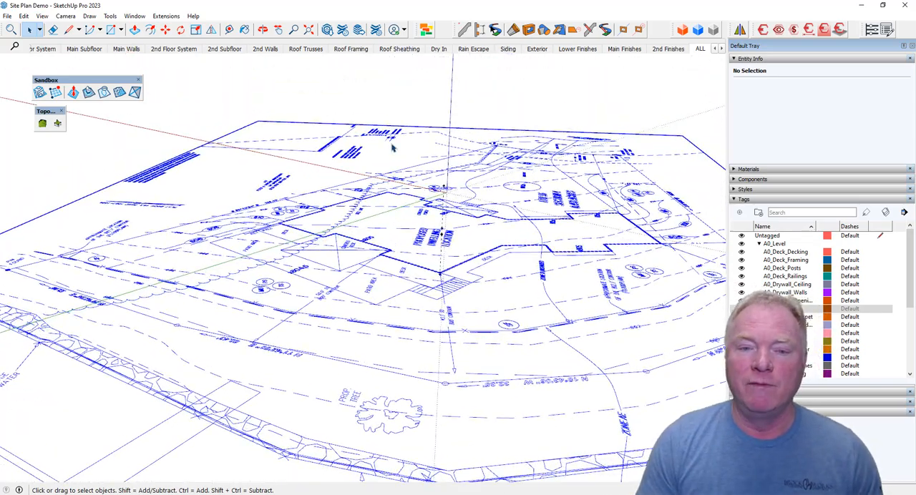
pyautogui.scroll(-3, 392, 148)
pyautogui.press('m')
pyautogui.click(392, 147)
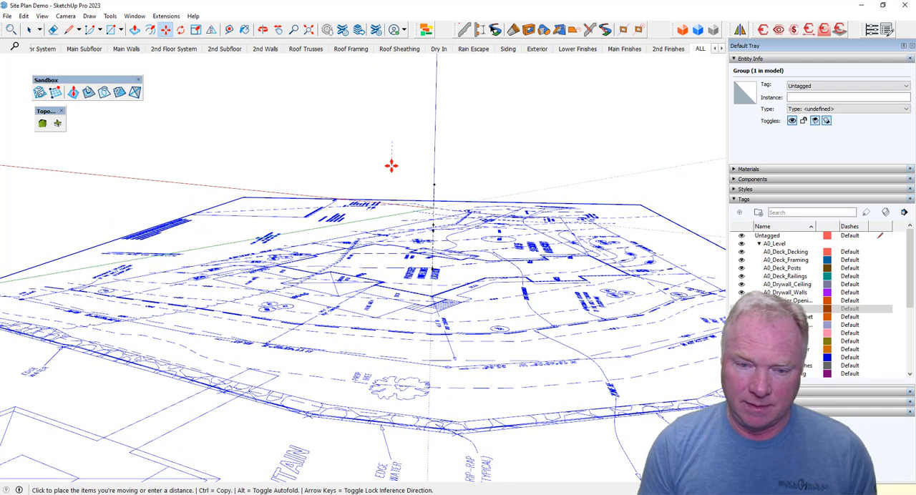
pyautogui.click(397, 177)
# Measure the vertical distance from the lowest elevation guide to the dwelling outline corner beside the deck stairs.
pyautogui.scroll(8, 419, 219)
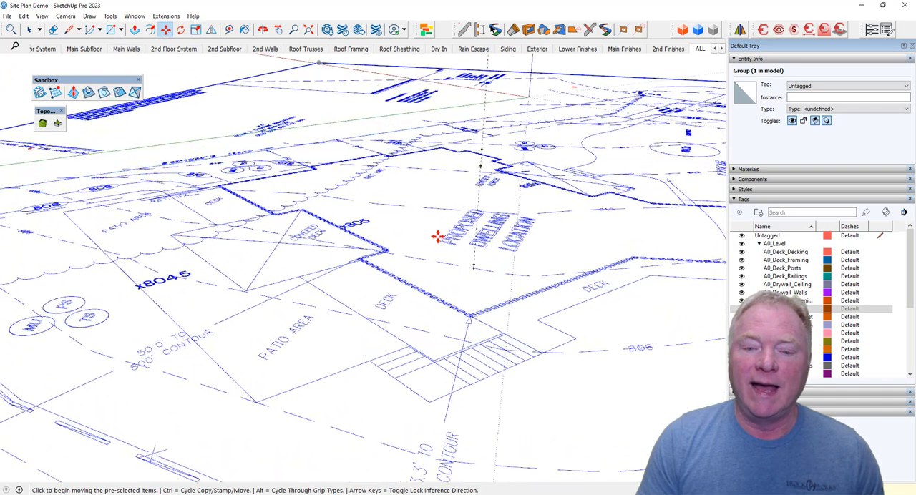
pyautogui.scroll(1, 474, 237)
pyautogui.press('t')
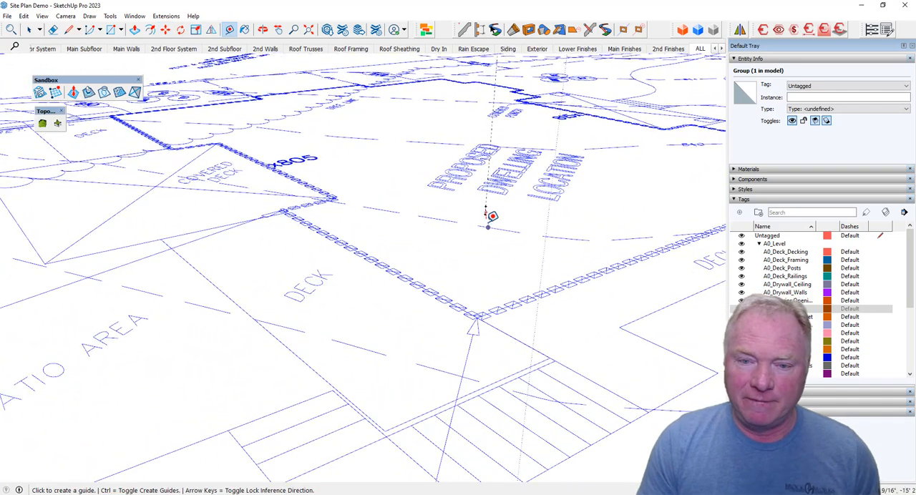
pyautogui.click(487, 206)
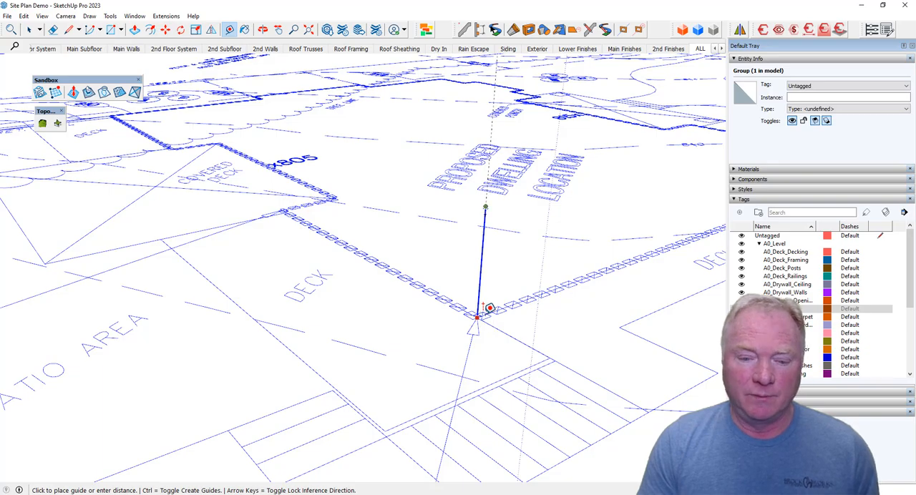
pyautogui.click(476, 315)
pyautogui.press('space')
# Deselect the site plan and start tracing the 820 contour with lines from its end near the benchmark note toward the gravel area.
pyautogui.scroll(-5, 519, 268)
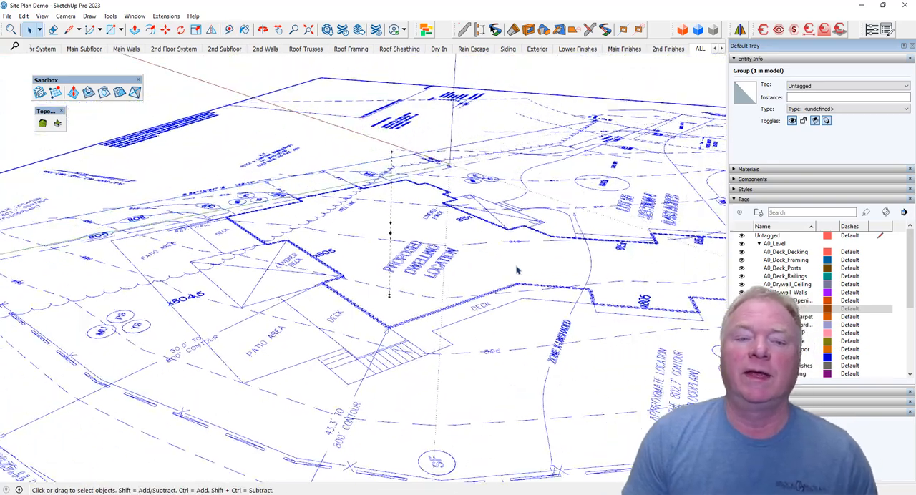
pyautogui.moveTo(514, 269); pyautogui.dragTo(512, 338, button='middle')
pyautogui.click(665, 210)
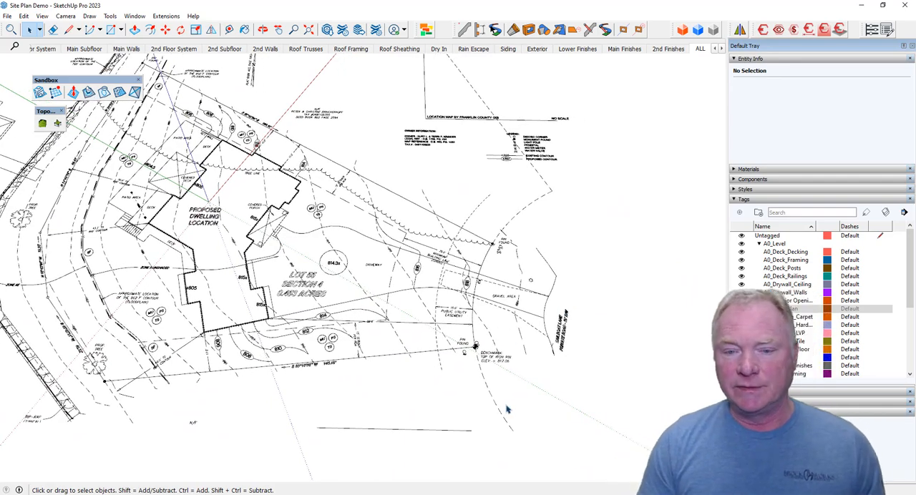
pyautogui.scroll(8, 472, 308)
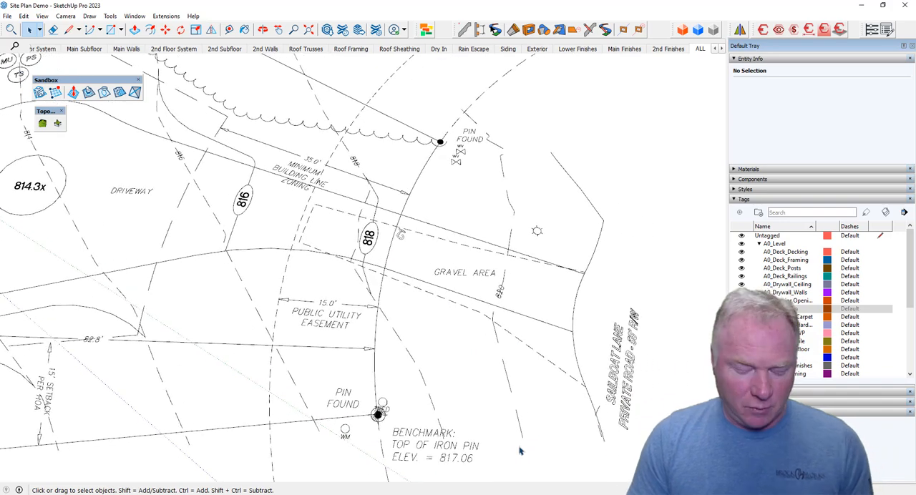
pyautogui.press('l')
pyautogui.click(508, 380)
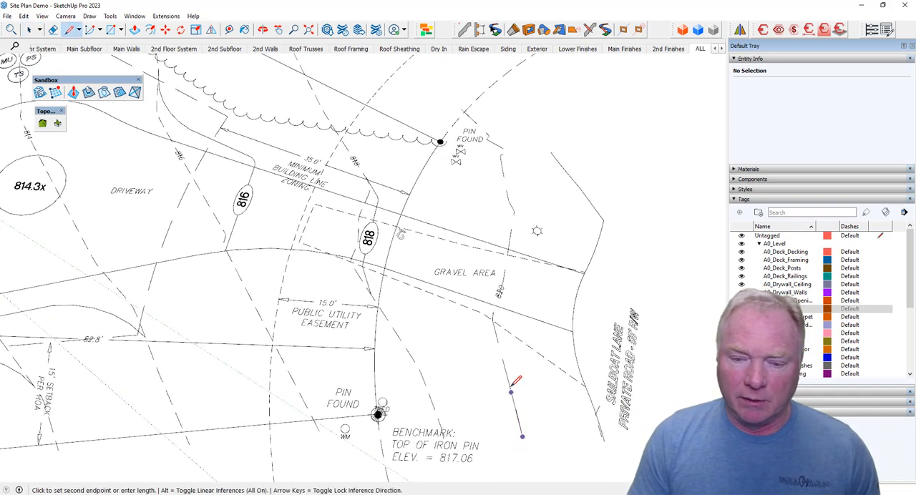
pyautogui.scroll(3, 505, 358)
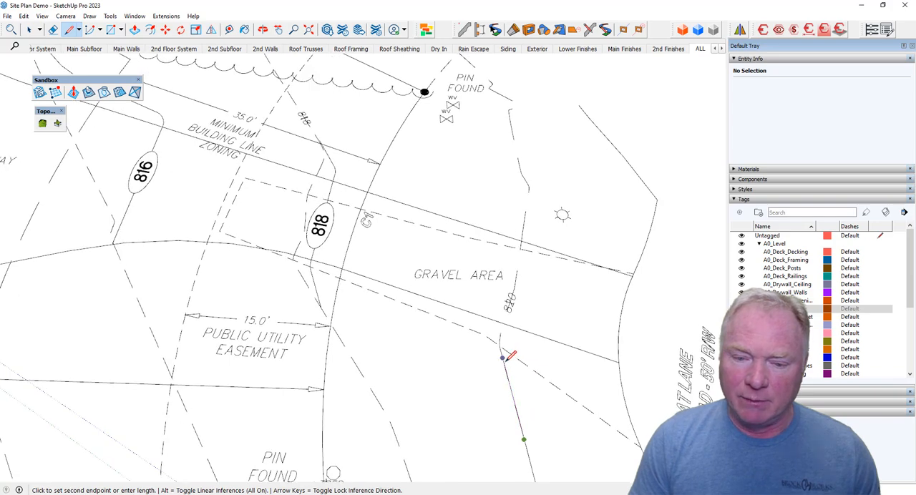
pyautogui.scroll(4, 505, 359)
pyautogui.click(503, 364)
# Continue tracing the 820 contour with connected lines across the gravel area to its end beside the upper Pin Found label.
pyautogui.click(527, 262)
pyautogui.keyDown('shift'); pyautogui.moveTo(537, 219); pyautogui.dragTo(520, 257, button='middle'); pyautogui.keyUp('shift')
pyautogui.click(516, 219)
pyautogui.keyDown('shift'); pyautogui.moveTo(516, 217); pyautogui.dragTo(491, 269, button='middle'); pyautogui.keyUp('shift')
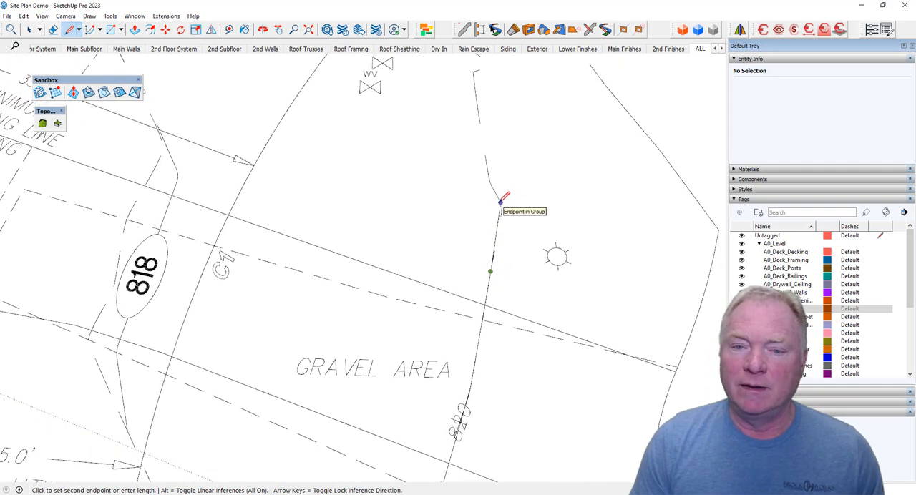
pyautogui.click(500, 202)
pyautogui.click(475, 179)
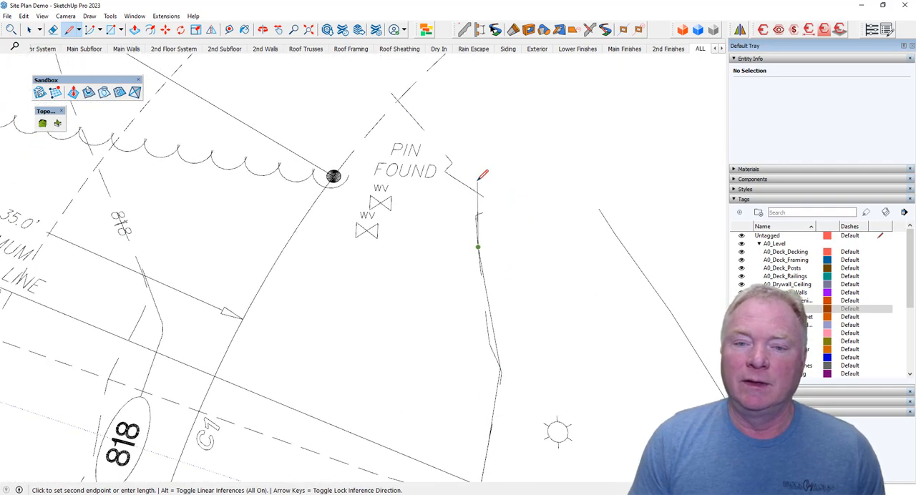
pyautogui.click(478, 179)
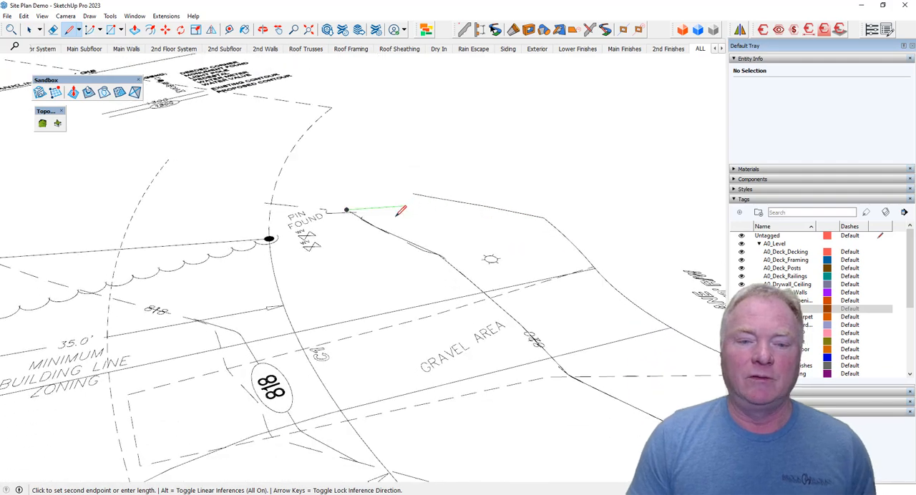
pyautogui.press('space')
# Select all edges of the traced 820 contour and raise them straight up above the site plan.
pyautogui.tripleClick(379, 232)
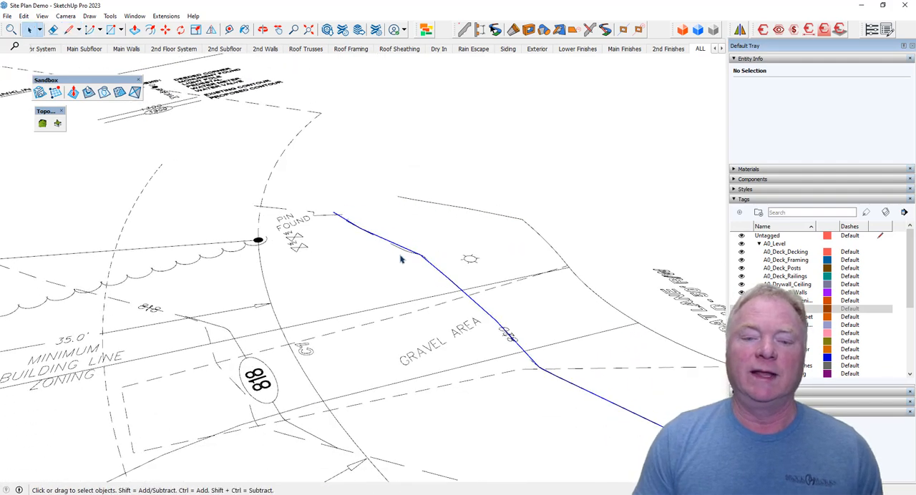
pyautogui.scroll(-5, 403, 269)
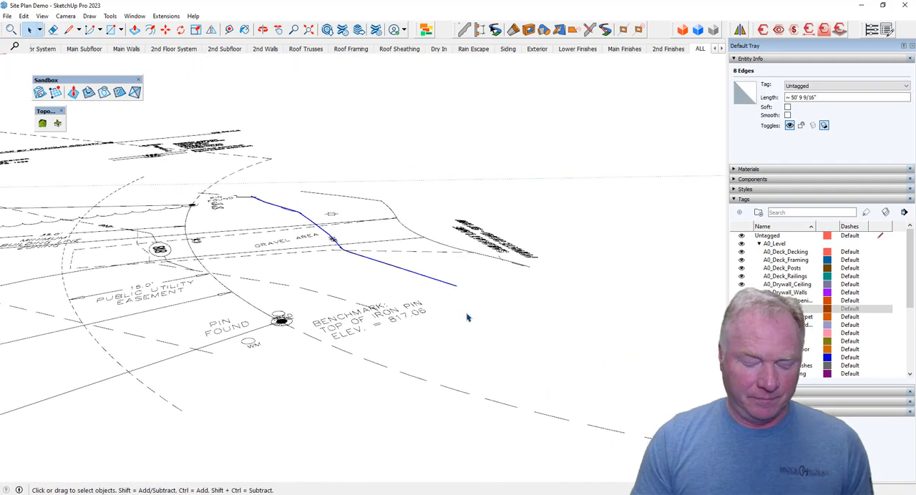
pyautogui.press('m')
pyautogui.click(470, 315)
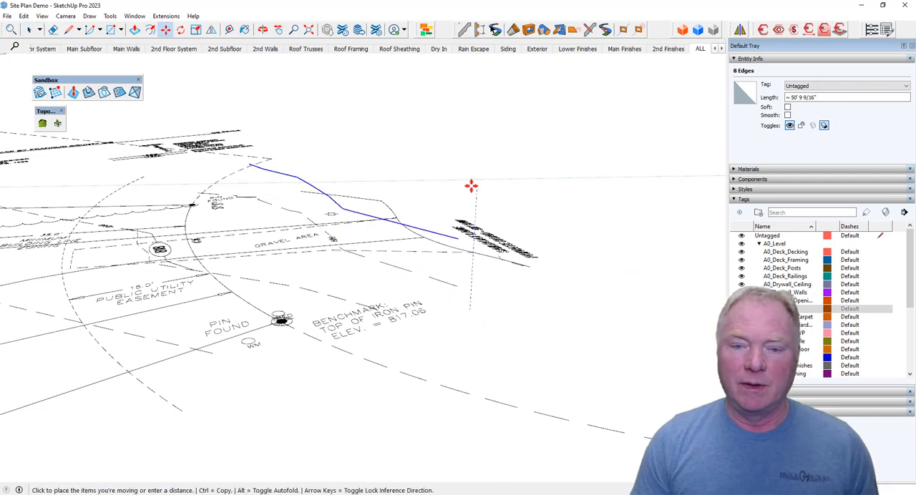
pyautogui.press('Return')
pyautogui.moveTo(442, 202)
pyautogui.mouseDown(button='middle')
pyautogui.moveTo(560, 312)
pyautogui.moveTo(517, 315)
pyautogui.moveTo(446, 344)
pyautogui.moveTo(359, 166)
pyautogui.mouseUp(button='middle')
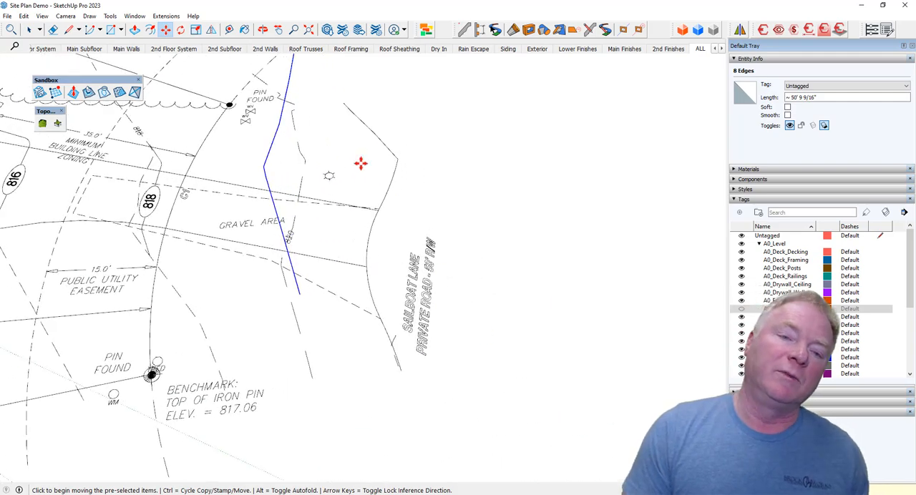
# Trace the edge line beside the Sailboat Lane label with connected lines, from its lower end up to its upper corner.
pyautogui.moveTo(445, 186)
pyautogui.mouseDown(button='middle')
pyautogui.moveTo(441, 180)
pyautogui.moveTo(575, 313)
pyautogui.moveTo(548, 337)
pyautogui.moveTo(488, 329)
pyautogui.moveTo(472, 349)
pyautogui.mouseUp(button='middle')
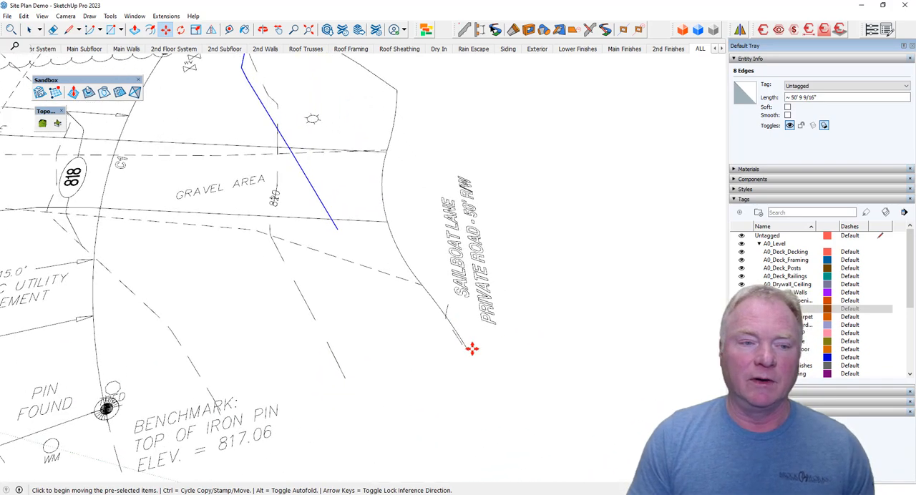
pyautogui.press('l')
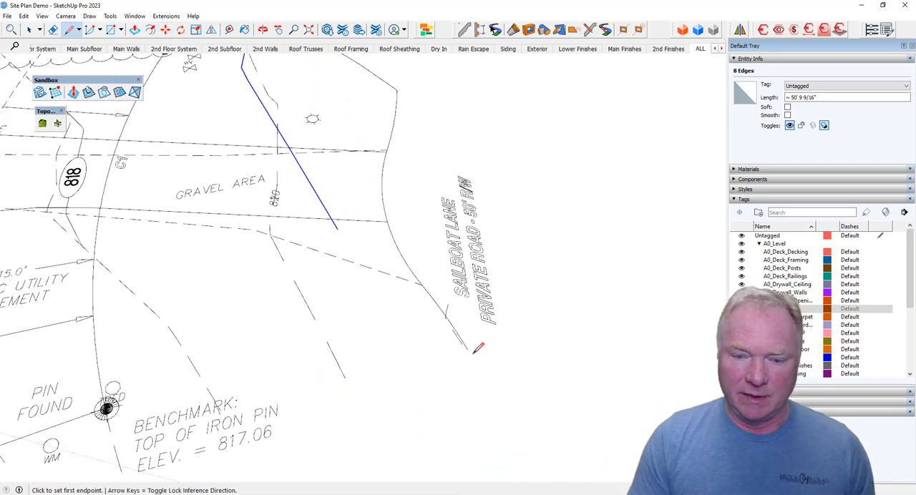
pyautogui.click(467, 349)
pyautogui.moveTo(467, 349); pyautogui.dragTo(396, 279, button='middle')
pyautogui.click(382, 232)
pyautogui.click(385, 189)
pyautogui.moveTo(384, 190)
pyautogui.mouseDown(button='middle')
pyautogui.moveTo(398, 216)
pyautogui.moveTo(400, 182)
pyautogui.mouseUp(button='middle')
pyautogui.click(398, 216)
pyautogui.click(400, 182)
pyautogui.press('space')
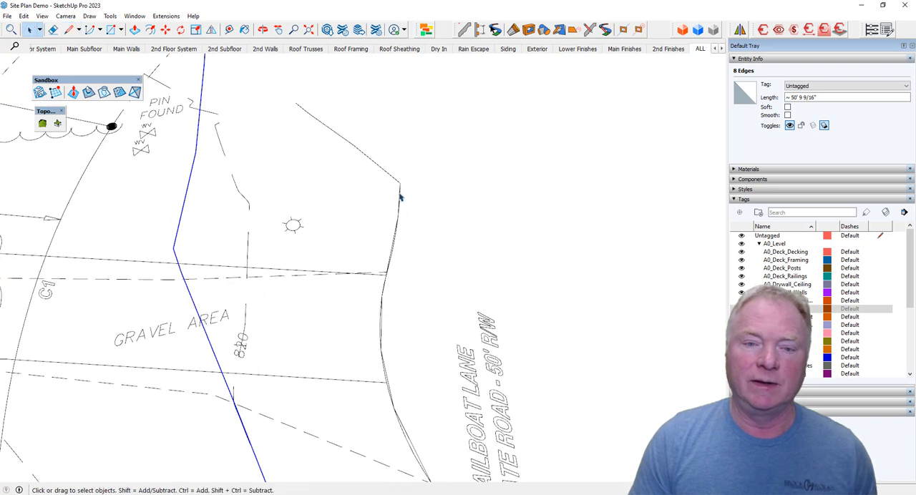
# Complete the Sailboat Lane trace with a line from the corner to its far end and select all its connected edges.
pyautogui.click(400, 190)
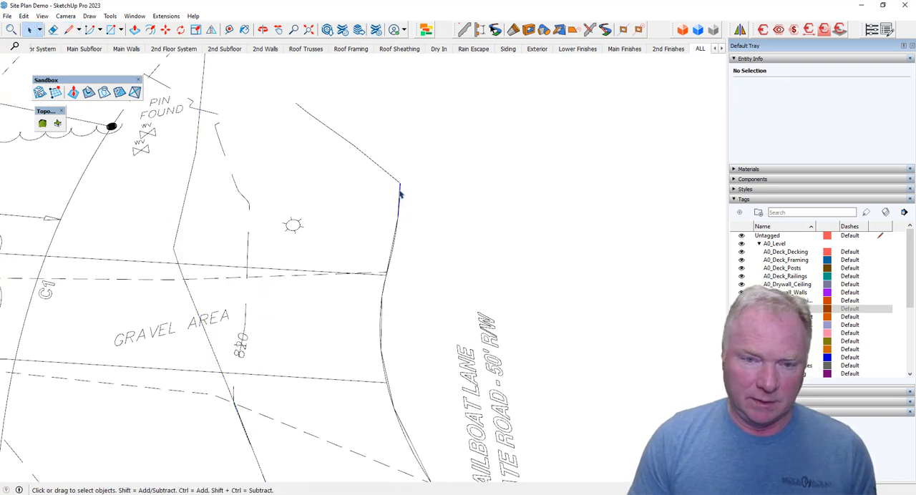
pyautogui.press('l')
pyautogui.click(400, 182)
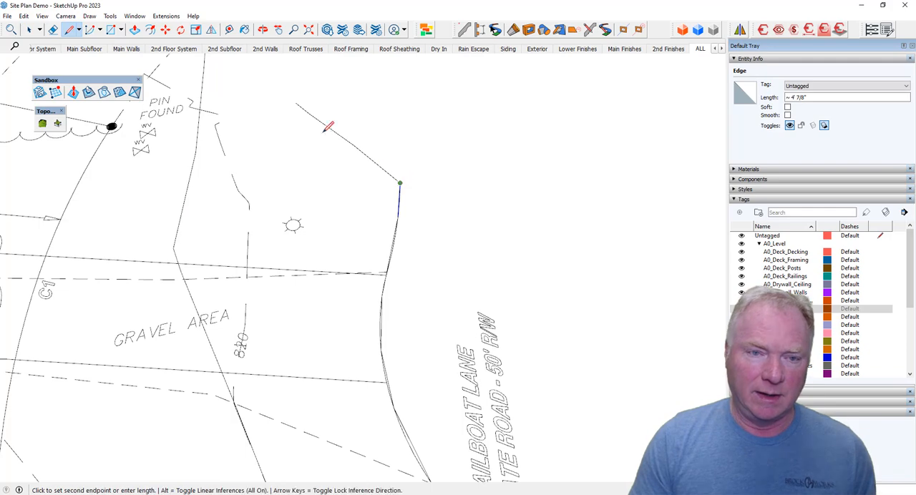
pyautogui.click(297, 105)
pyautogui.press('space')
pyautogui.tripleClick(350, 146)
pyautogui.moveTo(350, 146); pyautogui.dragTo(400, 302, button='middle')
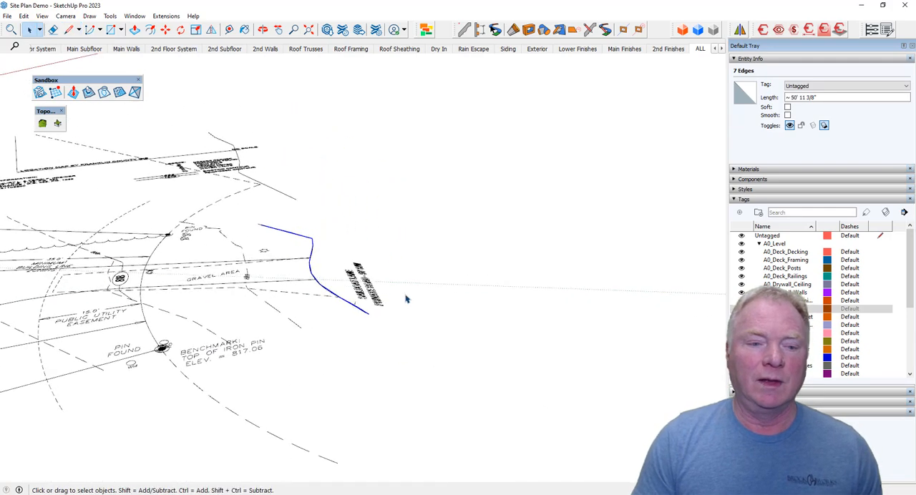
pyautogui.scroll(5, 405, 298)
pyautogui.moveTo(449, 281); pyautogui.dragTo(450, 279, button='middle')
pyautogui.press('m')
pyautogui.click(448, 279)
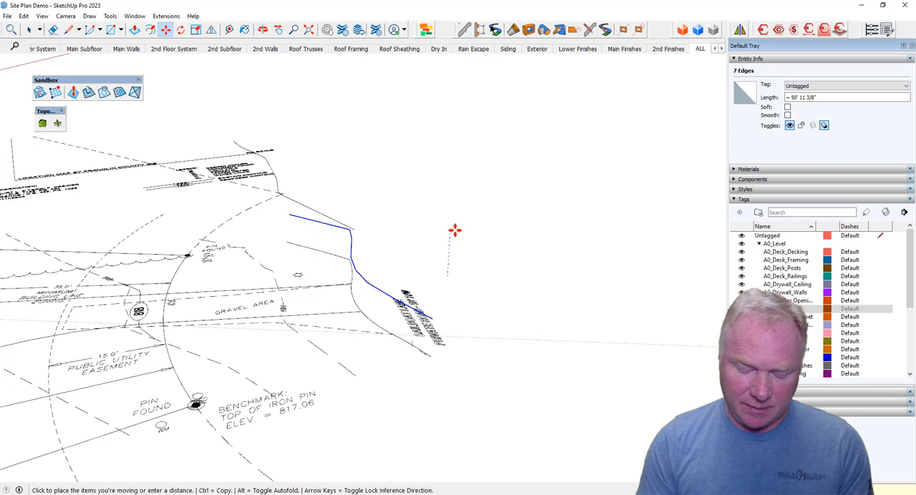
pyautogui.press('Escape')
pyautogui.scroll(-10, 461, 247)
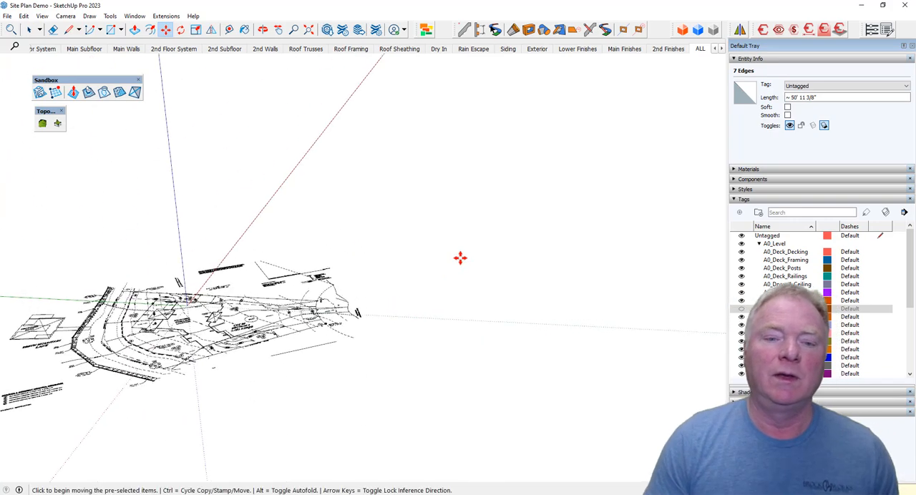
pyautogui.scroll(2, 427, 265)
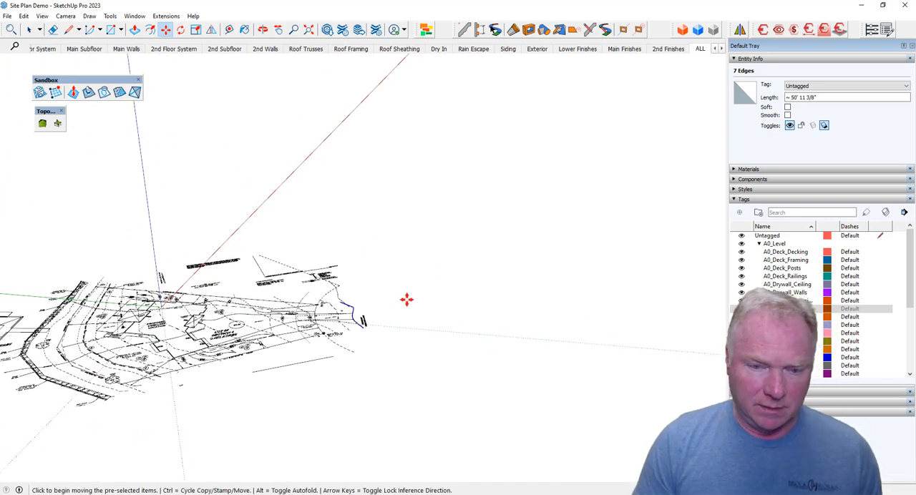
# Raise the selected Sailboat Lane edges straight up above the site plan.
pyautogui.scroll(5, 359, 321)
pyautogui.moveTo(421, 337); pyautogui.dragTo(409, 337, button='middle')
pyautogui.click(408, 337)
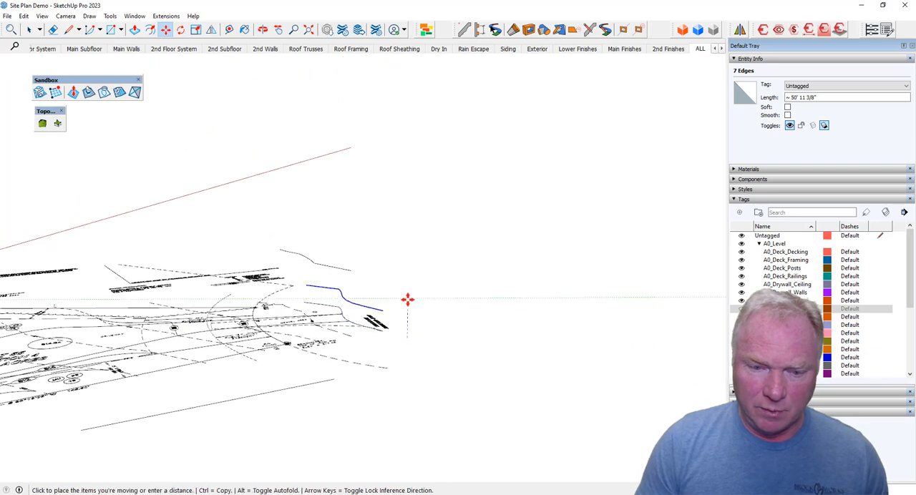
pyautogui.press('Return')
# Start tracing the existing 818 contour with lines from its end at the benchmark note toward the public utility easement.
pyautogui.moveTo(407, 299)
pyautogui.mouseDown(button='middle')
pyautogui.moveTo(366, 309)
pyautogui.moveTo(360, 370)
pyautogui.mouseUp(button='middle')
pyautogui.scroll(4, 366, 309)
pyautogui.press('l')
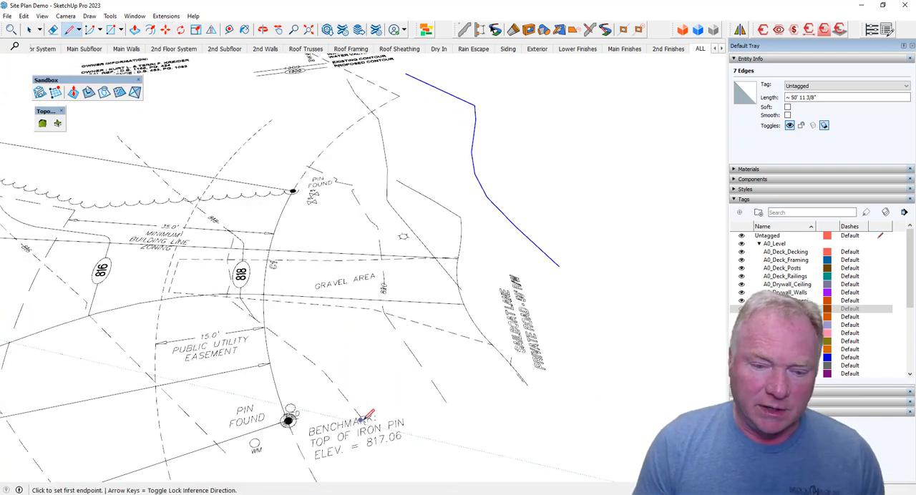
pyautogui.scroll(5, 402, 434)
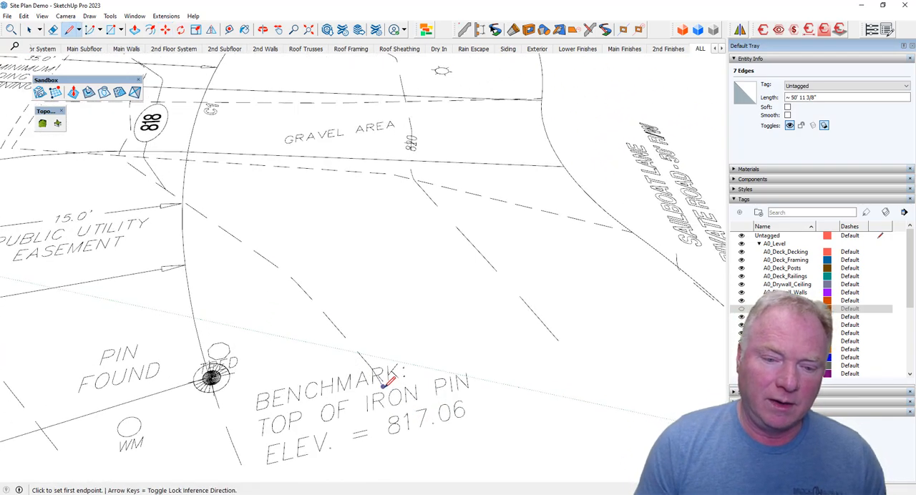
pyautogui.click(383, 387)
pyautogui.click(333, 348)
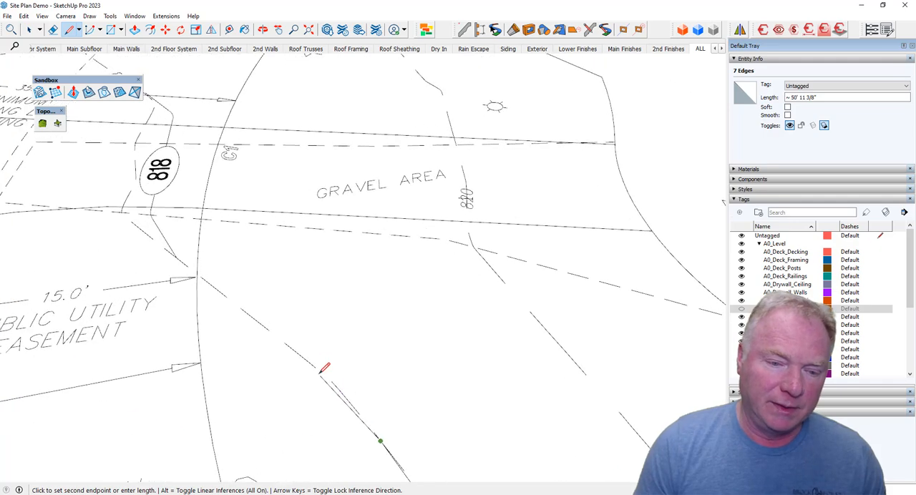
pyautogui.click(327, 336)
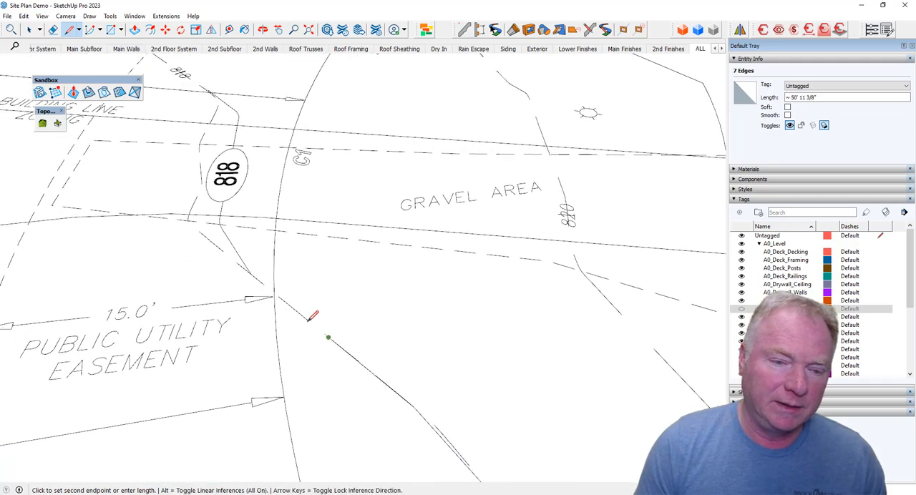
# Continue tracing the existing 818 contour with connected lines past the circled 818 label toward the minimum building line note.
pyautogui.click(307, 341)
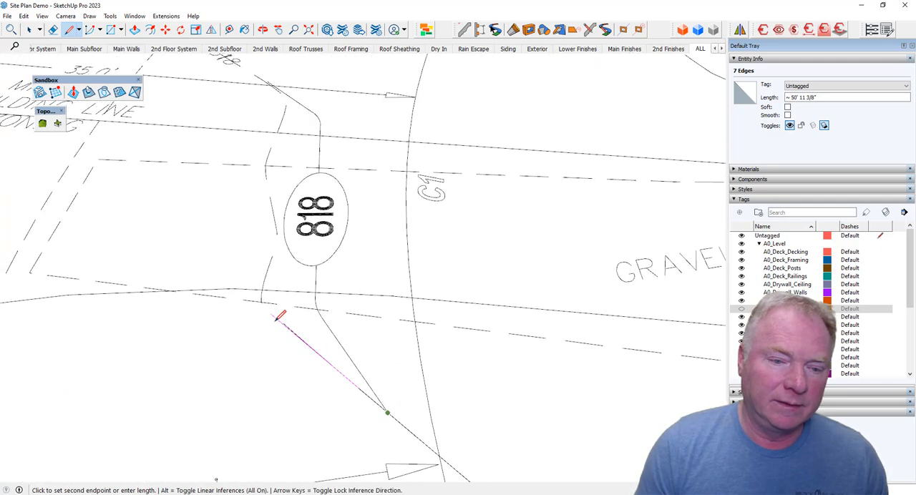
pyautogui.click(265, 283)
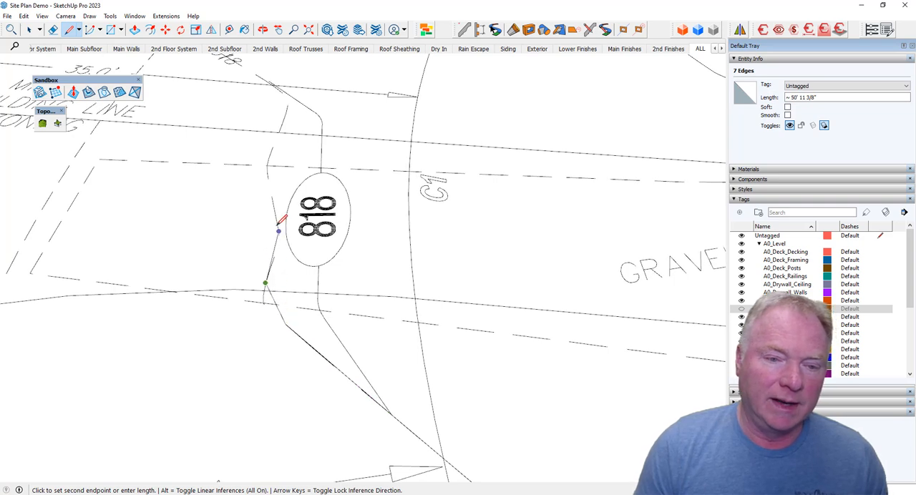
pyautogui.click(277, 220)
pyautogui.click(279, 274)
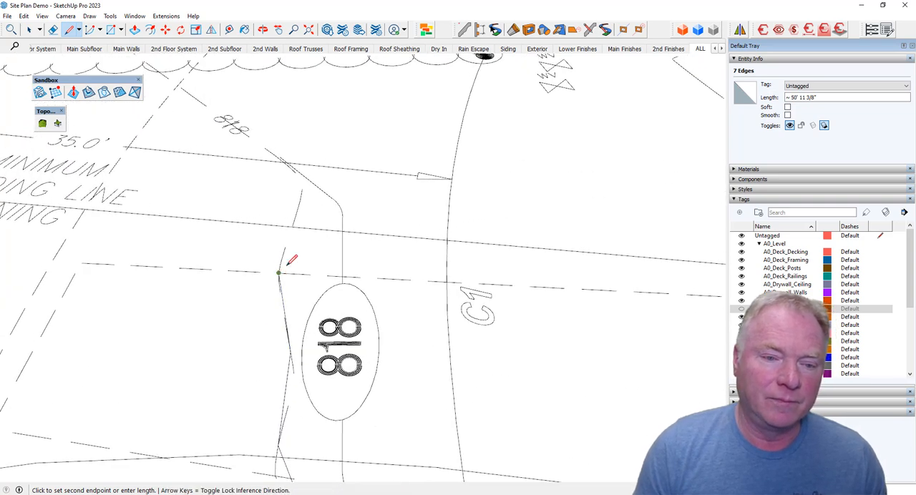
pyautogui.click(295, 215)
pyautogui.click(289, 276)
# Select all edges of the traced 818 contour and raise them straight up above the site plan.
pyautogui.press('space')
pyautogui.tripleClick(465, 311)
pyautogui.press('m')
pyautogui.click(465, 311)
pyautogui.press('space')
pyautogui.press('m')
pyautogui.moveTo(545, 404); pyautogui.dragTo(372, 409, button='middle')
# Trace the existing 816 contour with connected lines.
pyautogui.scroll(4, 180, 212)
pyautogui.press('l')
pyautogui.click(339, 432)
pyautogui.click(274, 341)
pyautogui.click(206, 440)
pyautogui.click(212, 290)
# Select all edges of the traced 816 contour and raise them straight up above the site plan.
pyautogui.press('space')
pyautogui.tripleClick(347, 323)
pyautogui.press('m')
pyautogui.moveTo(348, 323); pyautogui.dragTo(350, 434, button='middle')
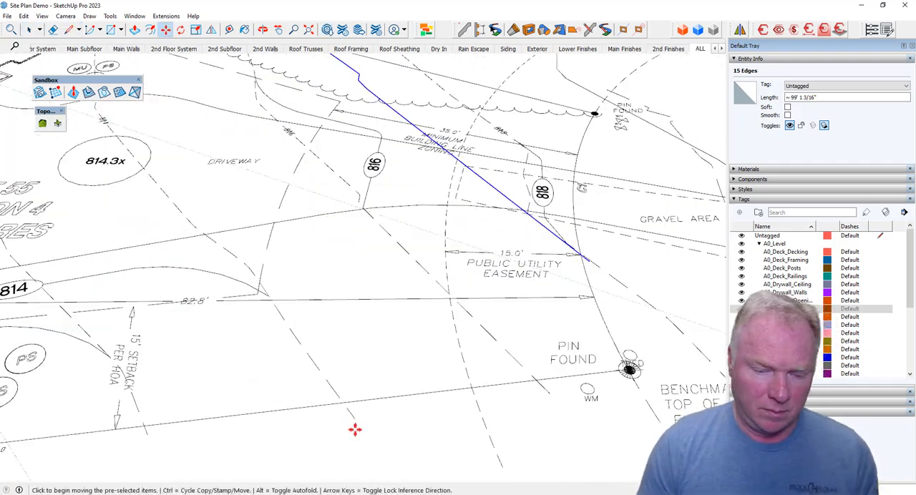
# Trace the existing 814 contour with connected lines from its end below the driveway across the 195.10' boundary line.
pyautogui.scroll(4, 350, 434)
pyautogui.press('l')
pyautogui.click(328, 386)
pyautogui.click(274, 316)
pyautogui.click(222, 376)
pyautogui.click(196, 287)
pyautogui.click(253, 284)
pyautogui.click(344, 385)
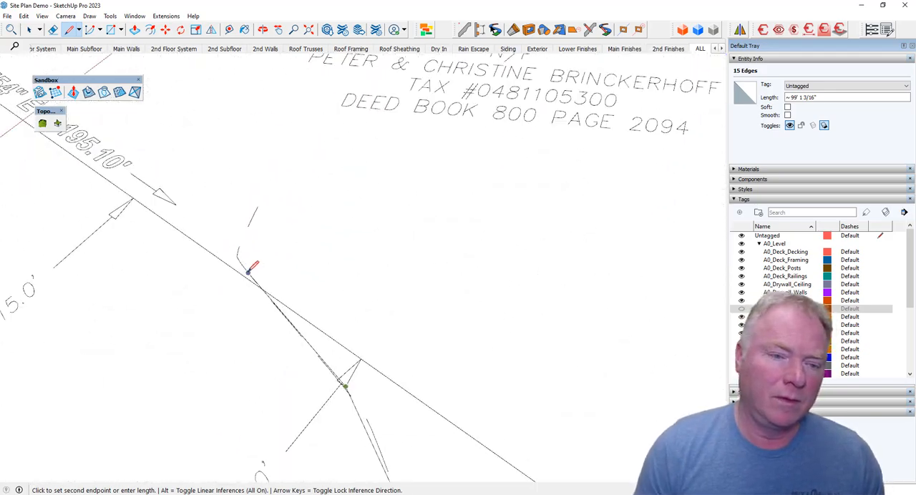
pyautogui.click(249, 269)
# Select all edges of the traced 814 contour and begin tracing the next lower contour with lines.
pyautogui.press('space')
pyautogui.tripleClick(325, 361)
pyautogui.scroll(4, 291, 351)
pyautogui.moveTo(415, 356); pyautogui.dragTo(268, 333, button='middle')
pyautogui.press('l')
pyautogui.click(351, 384)
pyautogui.scroll(2, 268, 333)
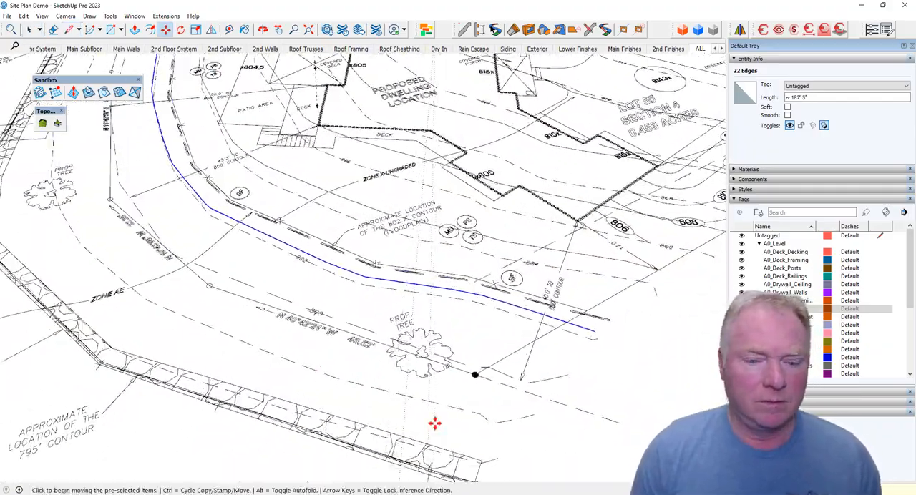
# Start tracing the dashed contour nearest the rip-rap with connected lines, beginning at its end below the property tree.
pyautogui.press('l')
pyautogui.click(425, 375)
pyautogui.click(482, 397)
pyautogui.moveTo(215, 315); pyautogui.dragTo(457, 358, button='middle')
pyautogui.moveTo(302, 377); pyautogui.dragTo(456, 346, button='middle')
pyautogui.click(340, 350)
pyautogui.click(204, 323)
pyautogui.moveTo(163, 323)
pyautogui.keyDown('shift'); pyautogui.mouseDown(button='middle')
pyautogui.moveTo(526, 380)
pyautogui.moveTo(311, 362)
pyautogui.mouseUp(button='middle'); pyautogui.keyUp('shift')
pyautogui.click(126, 307)
pyautogui.press('Escape')
# Continue tracing the dashed contour beside the rip-rap with connected lines to its other end.
pyautogui.click(127, 348)
pyautogui.click(308, 362)
pyautogui.click(333, 372)
pyautogui.keyDown('shift'); pyautogui.moveTo(563, 344); pyautogui.dragTo(168, 297, button='middle'); pyautogui.keyUp('shift')
pyautogui.click(248, 287)
pyautogui.keyDown('shift'); pyautogui.moveTo(586, 215); pyautogui.dragTo(364, 229, button='middle'); pyautogui.keyUp('shift')
pyautogui.click(427, 202)
# Select all edges of the traced contour beside the rip-rap and move them straight down below the site plan.
pyautogui.press('space')
pyautogui.tripleClick(414, 209)
pyautogui.press('m')
pyautogui.moveTo(415, 343); pyautogui.dragTo(286, 179, button='middle')
pyautogui.click(235, 243)
pyautogui.moveTo(235, 260); pyautogui.dragTo(375, 374, button='middle')
# Trace the approximate 795' contour with connected lines along the water side of the rip-rap to its far end.
pyautogui.press('l')
pyautogui.click(360, 348)
pyautogui.moveTo(236, 293); pyautogui.dragTo(482, 284, button='middle')
pyautogui.moveTo(174, 210); pyautogui.dragTo(599, 217, button='middle')
pyautogui.click(599, 216)
pyautogui.moveTo(354, 193); pyautogui.dragTo(654, 207, button='middle')
pyautogui.keyDown('shift'); pyautogui.moveTo(215, 176); pyautogui.dragTo(358, 184, button='middle'); pyautogui.keyUp('shift')
pyautogui.click(254, 177)
pyautogui.click(190, 174)
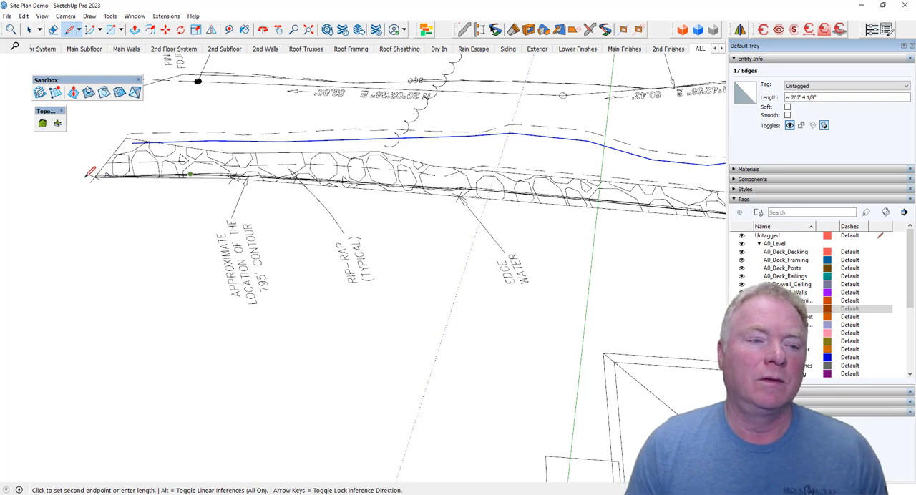
# Select all edges of the traced 795' contour, lower them straight down the blue axis, and deselect them.
pyautogui.press('space')
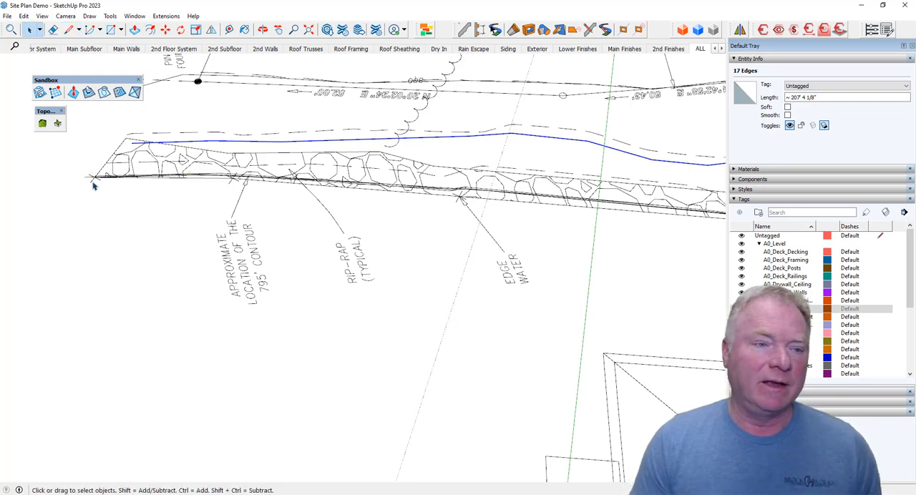
pyautogui.tripleClick(90, 180)
pyautogui.scroll(-5, 194, 251)
pyautogui.moveTo(195, 255); pyautogui.dragTo(444, 321, button='middle')
pyautogui.scroll(-3, 444, 321)
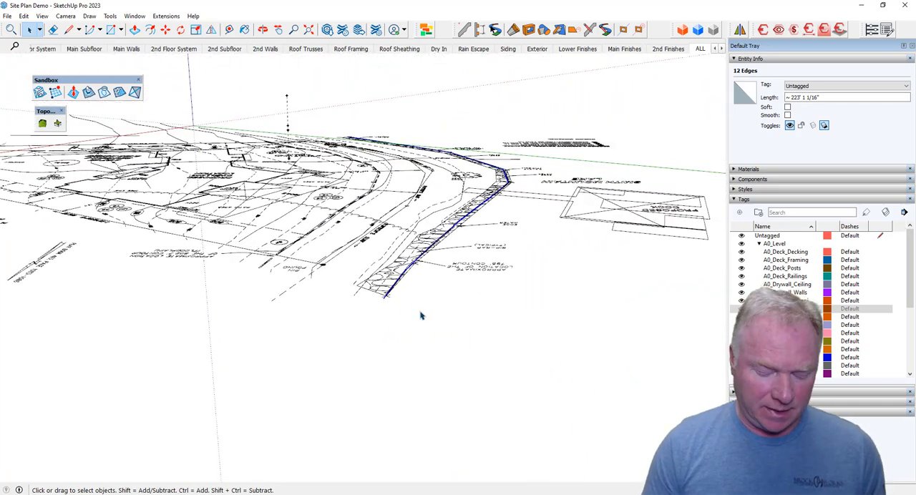
pyautogui.press('m')
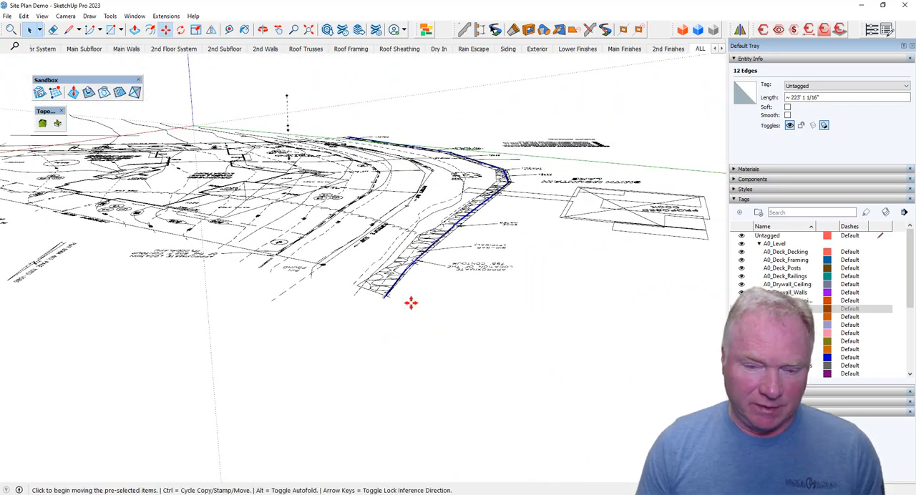
pyautogui.click(415, 301)
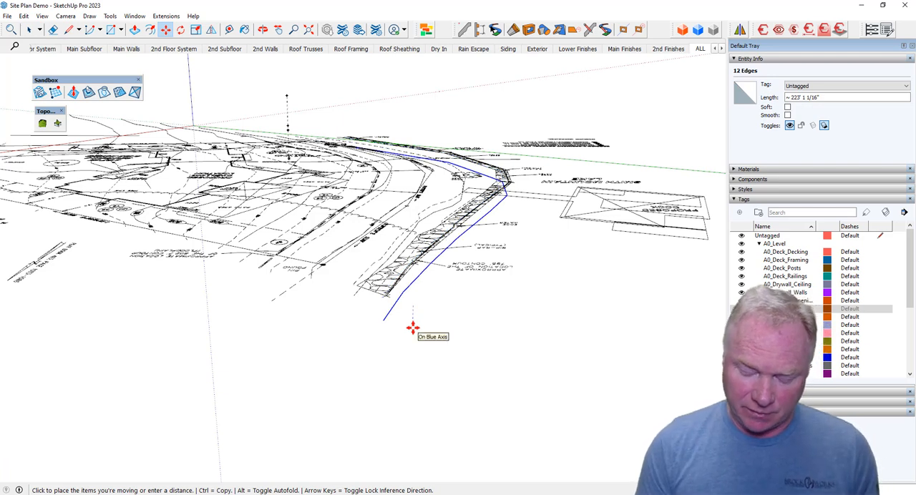
pyautogui.press('Escape')
pyautogui.press('space')
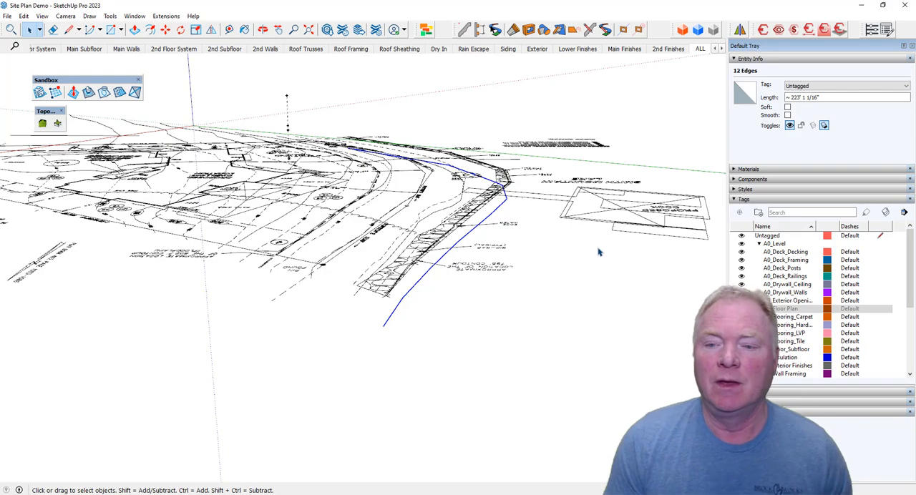
pyautogui.click(651, 242)
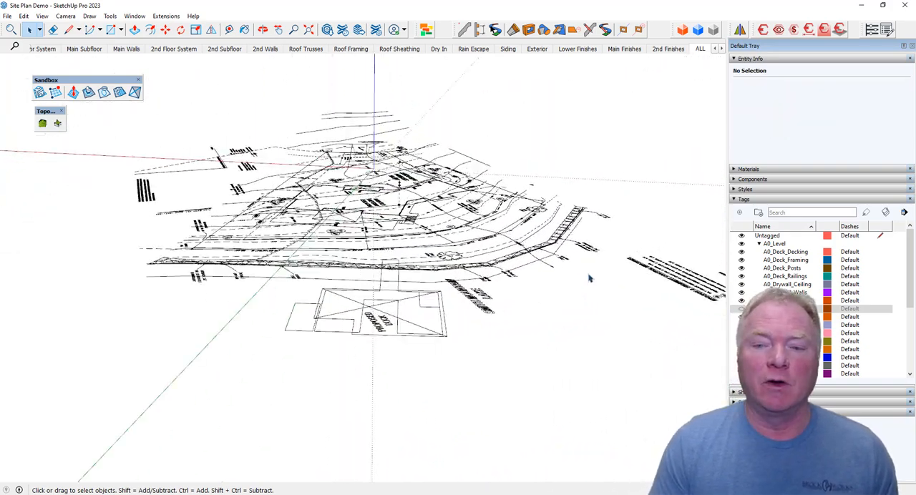
# Select the site plan group and assign it to an existing site plan tag in place of Untagged.
pyautogui.click(533, 381)
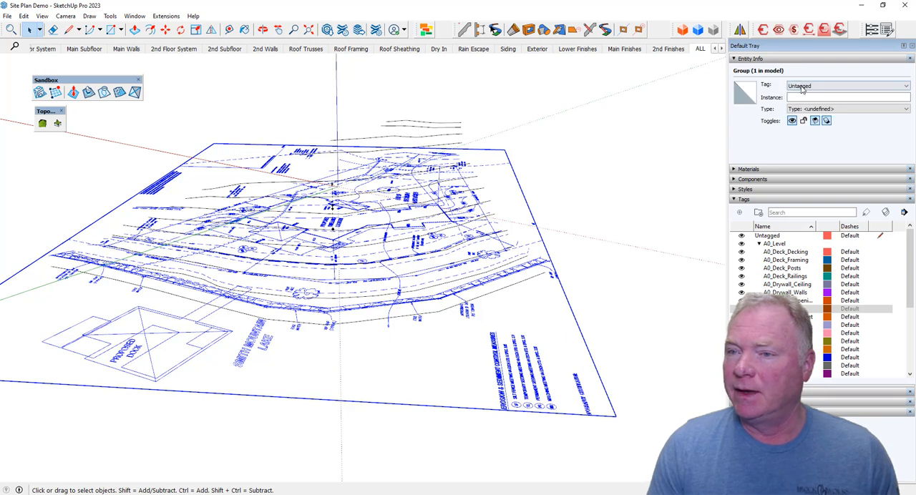
pyautogui.click(800, 86)
pyautogui.scroll(-10, 822, 133)
pyautogui.scroll(-8, 826, 136)
pyautogui.scroll(-5, 830, 135)
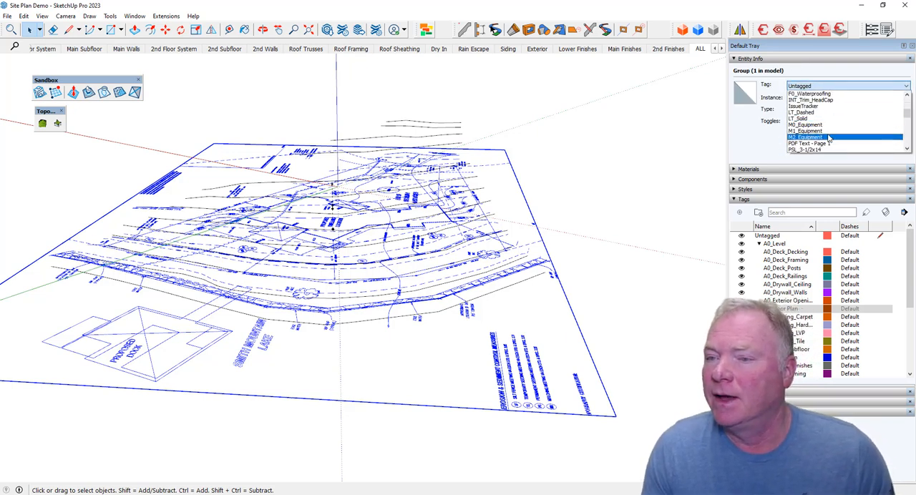
pyautogui.click(822, 140)
# Inspect the traced contours in 3D, then expand the site tag folder and make the site plan's tag visible.
pyautogui.moveTo(585, 272); pyautogui.dragTo(430, 267, button='middle')
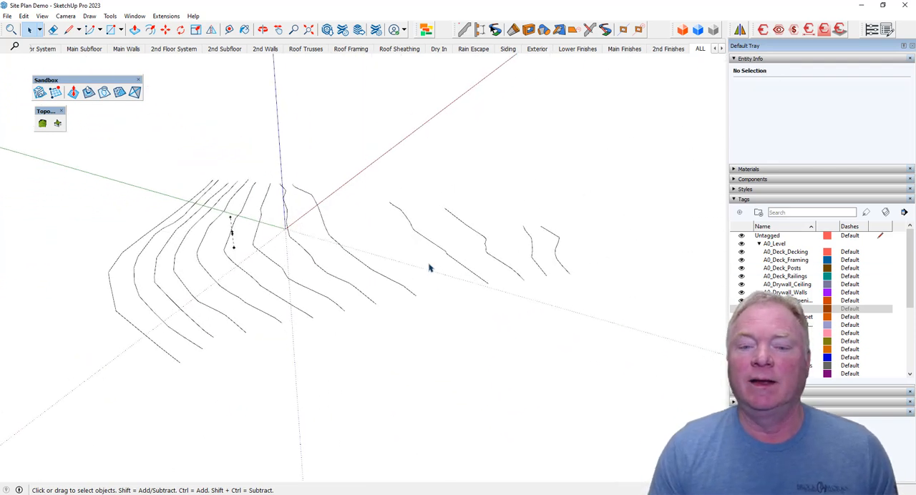
pyautogui.moveTo(593, 291); pyautogui.dragTo(240, 270, button='middle')
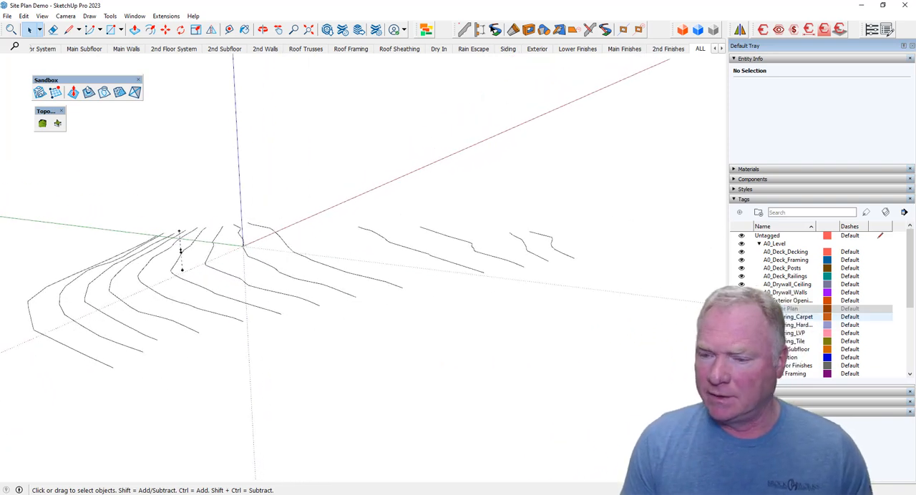
pyautogui.scroll(-5, 769, 317)
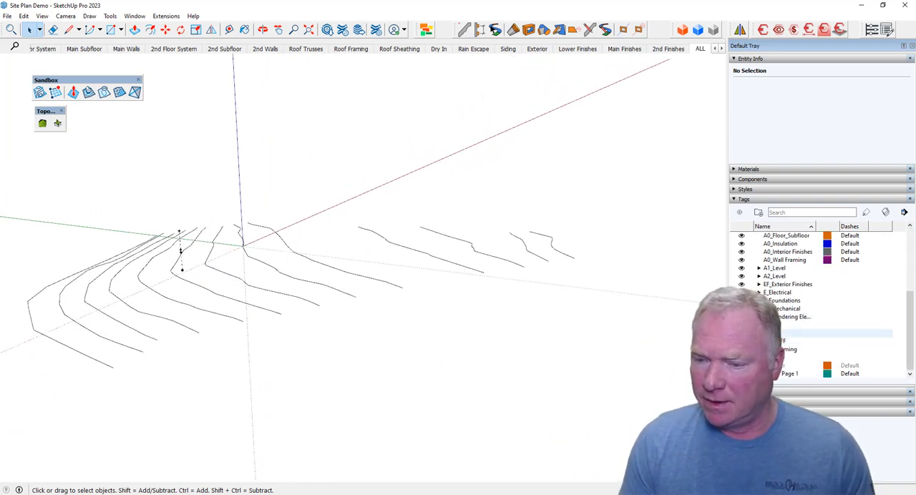
pyautogui.click(759, 333)
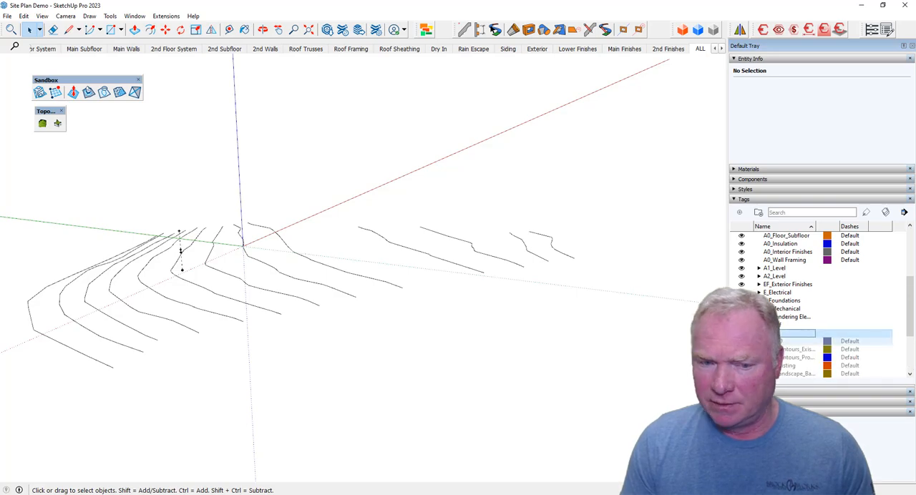
pyautogui.click(741, 342)
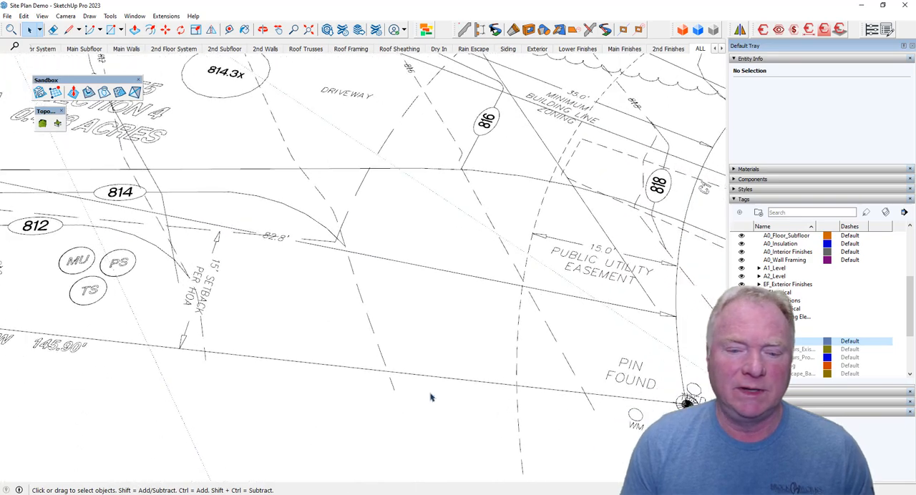
# Trace the existing 814' contour with connected lines from beyond the 145.90' lot line, through the 814.3x spot, to the opposite lot line.
pyautogui.press('l')
pyautogui.click(393, 387)
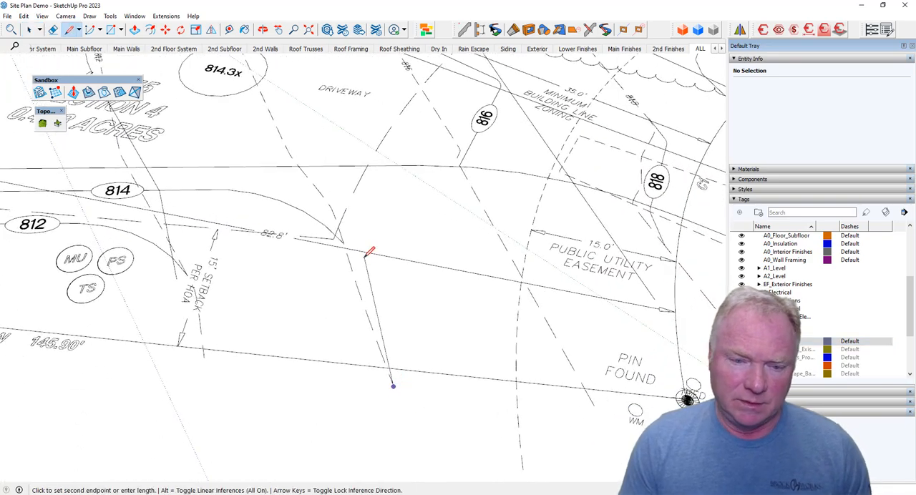
pyautogui.scroll(3, 347, 245)
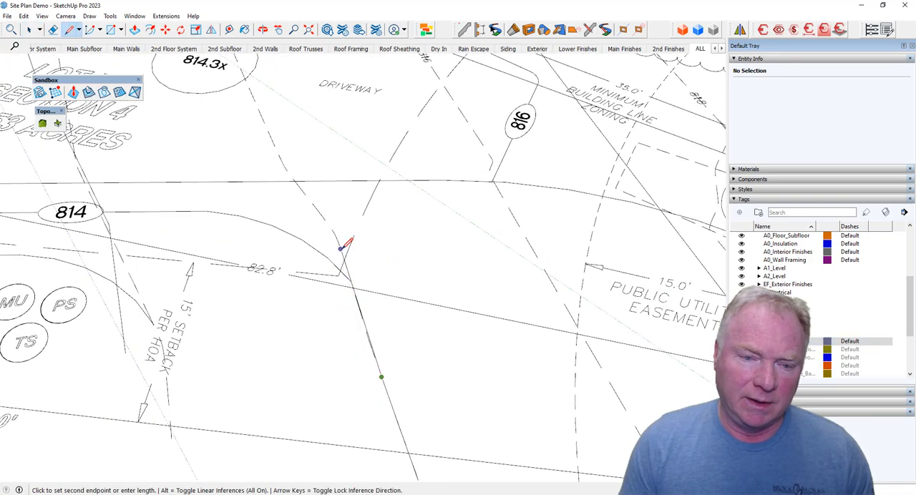
pyautogui.scroll(2, 342, 246)
pyautogui.scroll(1, 322, 223)
pyautogui.scroll(4, 309, 214)
pyautogui.click(308, 206)
pyautogui.scroll(2, 307, 202)
pyautogui.click(304, 181)
pyautogui.scroll(1, 305, 183)
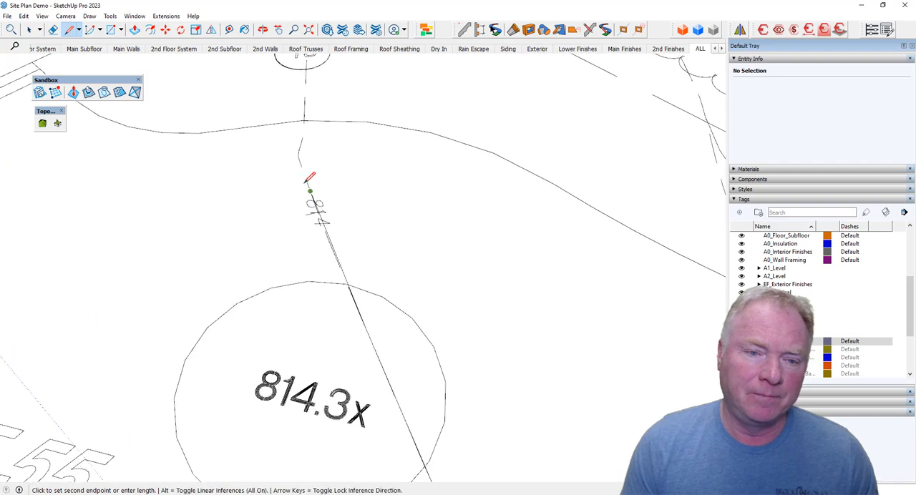
pyautogui.scroll(1, 308, 181)
pyautogui.click(315, 174)
pyautogui.scroll(1, 324, 153)
pyautogui.click(329, 131)
pyautogui.scroll(-2, 331, 147)
pyautogui.click(333, 244)
pyautogui.scroll(3, 334, 237)
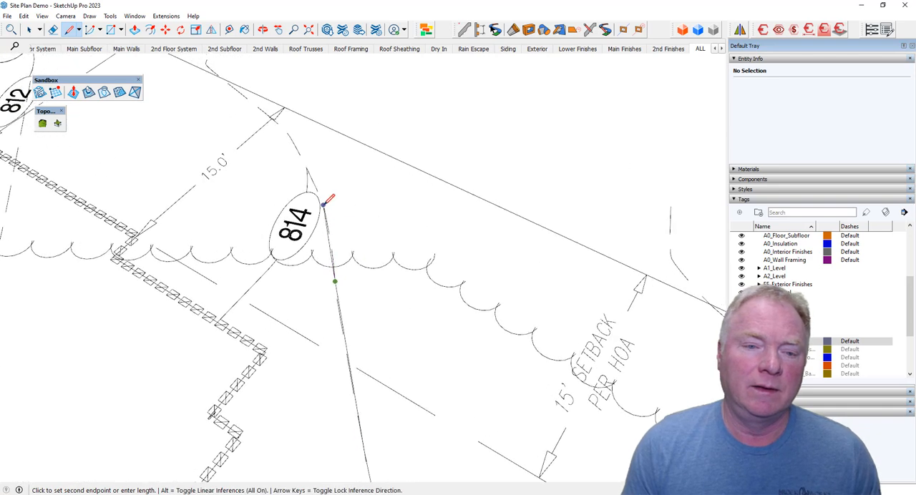
pyautogui.scroll(2, 302, 148)
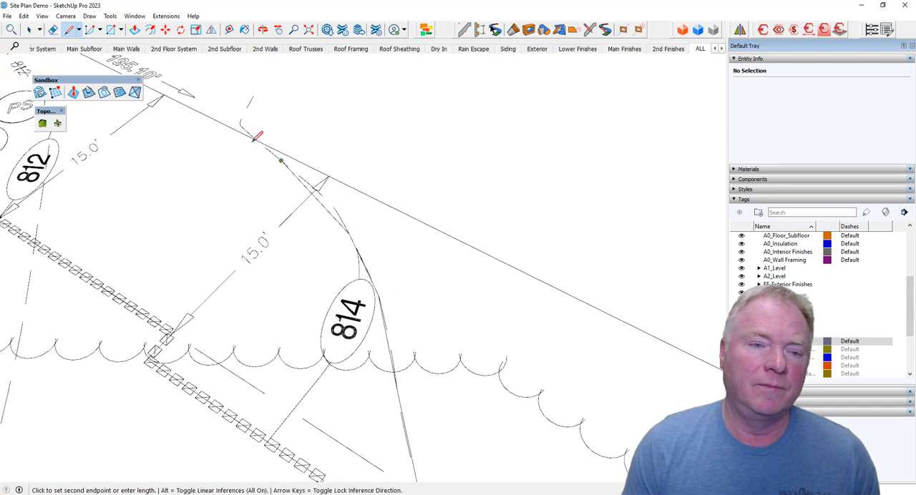
pyautogui.scroll(1, 279, 150)
pyautogui.press('space')
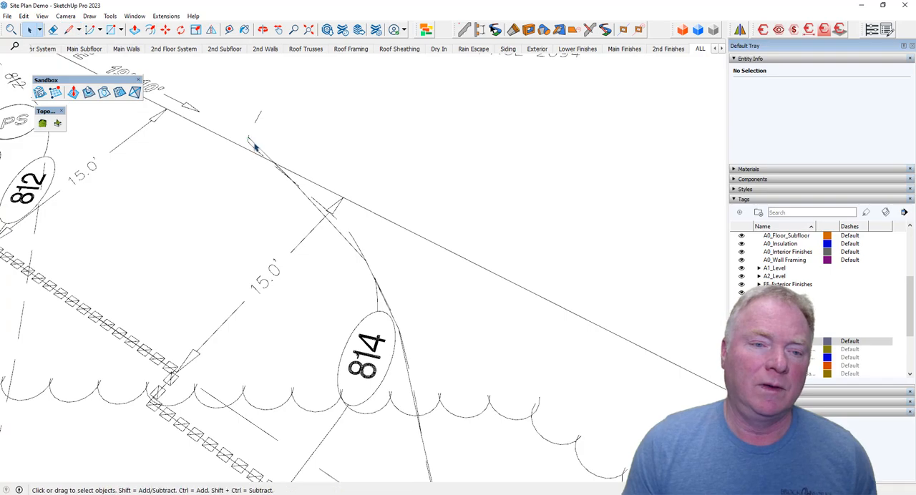
# Select all connected edges of the traced 814' contour and raise them straight up the blue axis to their elevation.
pyautogui.tripleClick(257, 148)
pyautogui.scroll(-5, 257, 148)
pyautogui.moveTo(258, 149); pyautogui.dragTo(336, 234, button='middle')
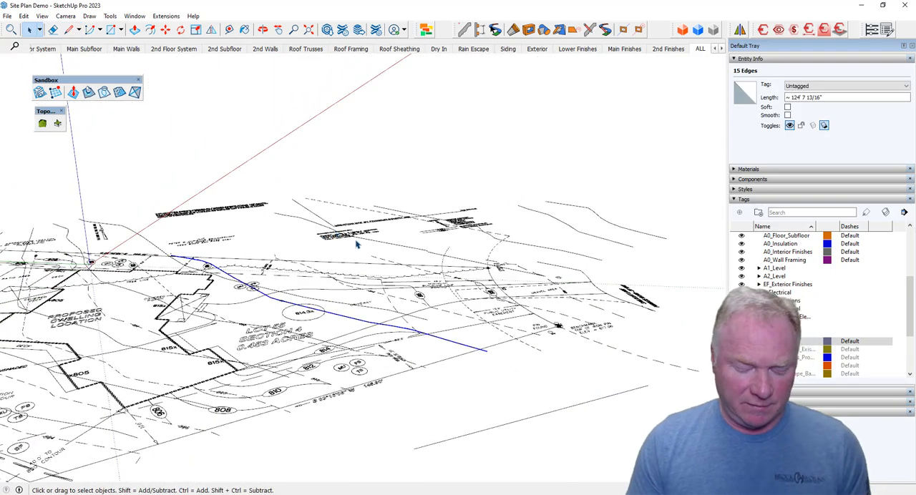
pyautogui.press('m')
pyautogui.click(303, 232)
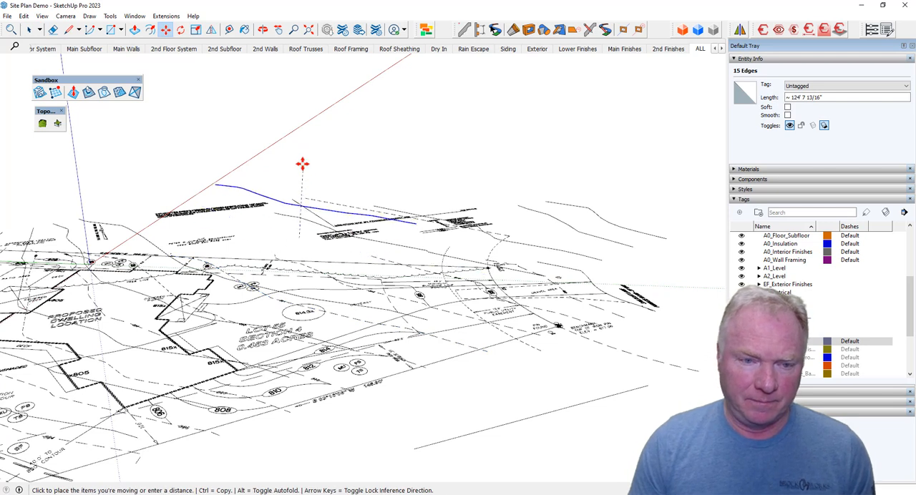
pyautogui.press('Escape')
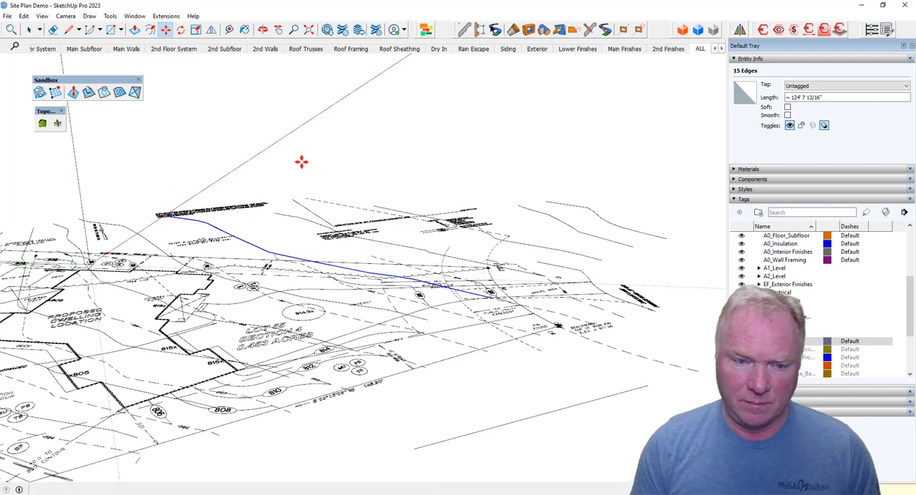
pyautogui.press('space')
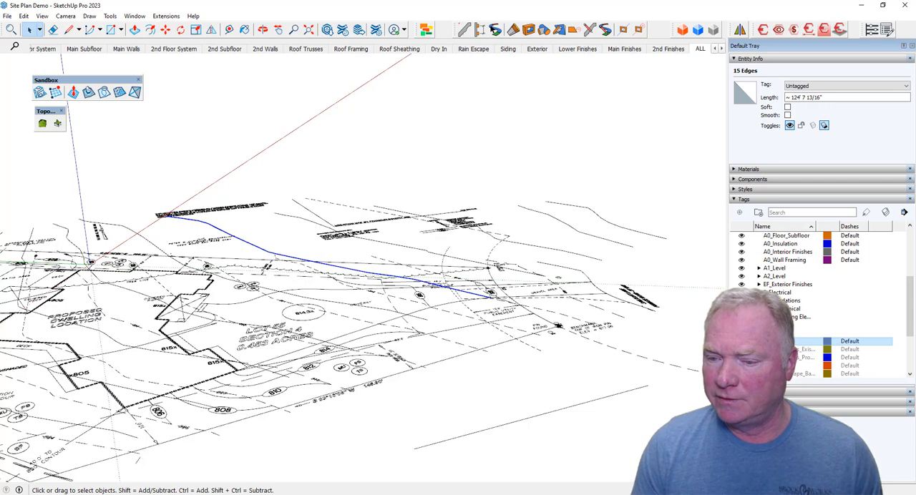
# Hide the 2D site plan and select all elevated contour lines, excluding the locked vertical marker from the selection.
pyautogui.scroll(-10, 652, 350)
pyautogui.click(456, 350)
pyautogui.moveTo(202, 274); pyautogui.dragTo(202, 280, button='middle')
pyautogui.moveTo(218, 294); pyautogui.dragTo(472, 322)
pyautogui.click(199, 266)
pyautogui.moveTo(266, 309); pyautogui.dragTo(505, 325)
pyautogui.moveTo(505, 325); pyautogui.dragTo(314, 292, button='middle')
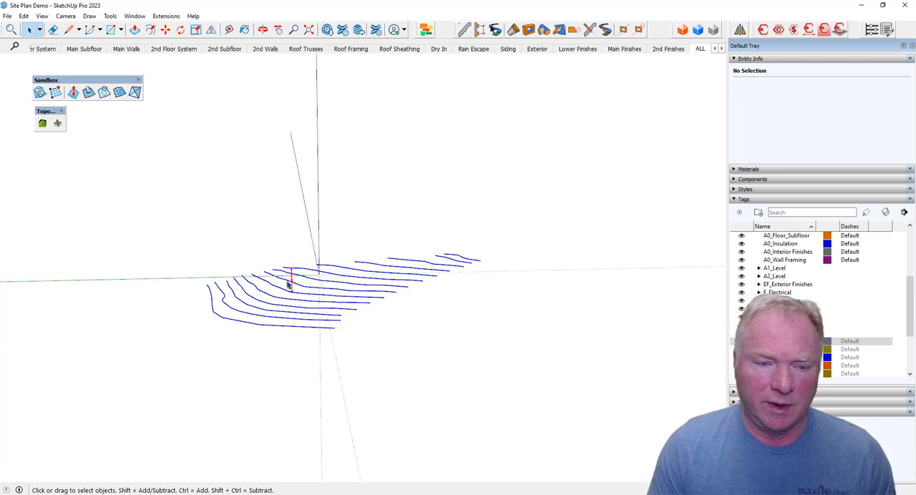
pyautogui.scroll(5, 287, 285)
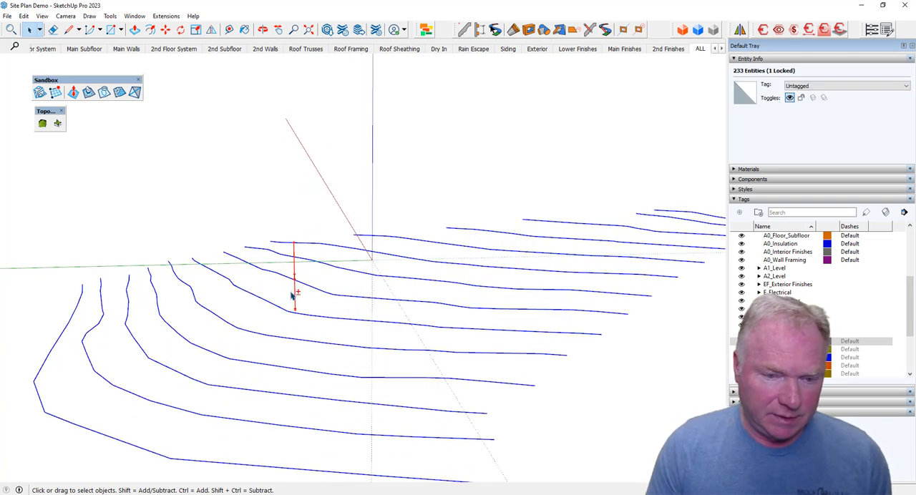
pyautogui.moveTo(398, 351); pyautogui.dragTo(401, 326, button='middle')
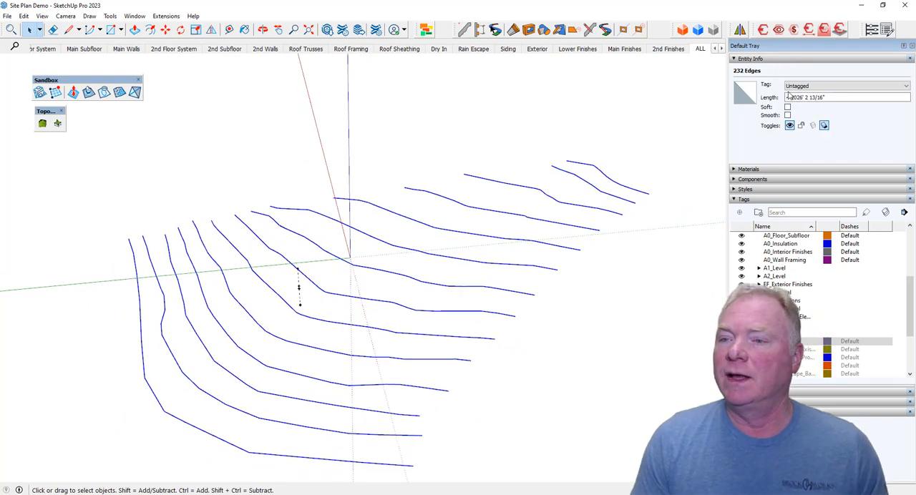
# Assign the selected contour edges to the SITE_Contours_Existing tag and make that tag visible.
pyautogui.click(844, 85)
pyautogui.scroll(-3, 851, 134)
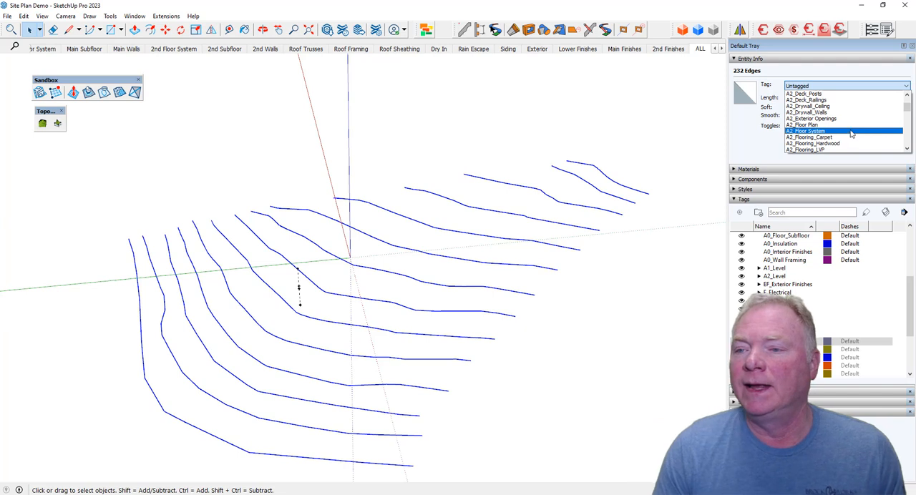
pyautogui.scroll(-10, 851, 134)
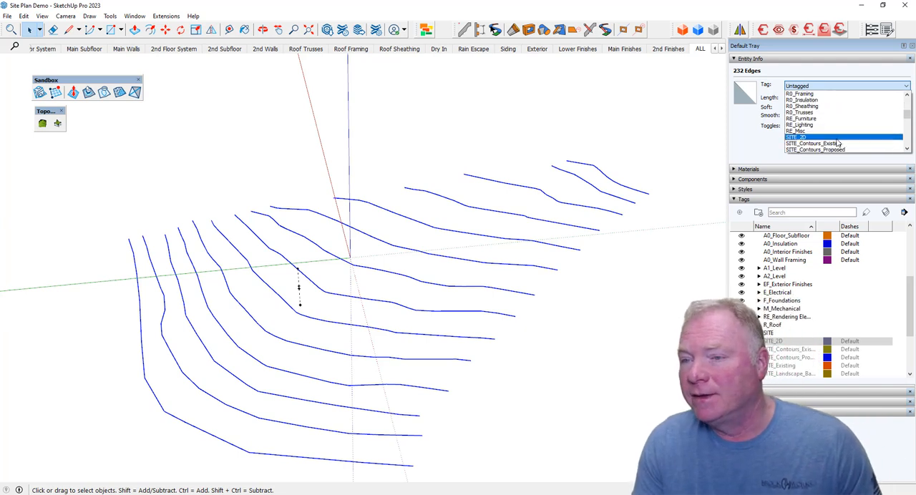
pyautogui.scroll(-1, 836, 143)
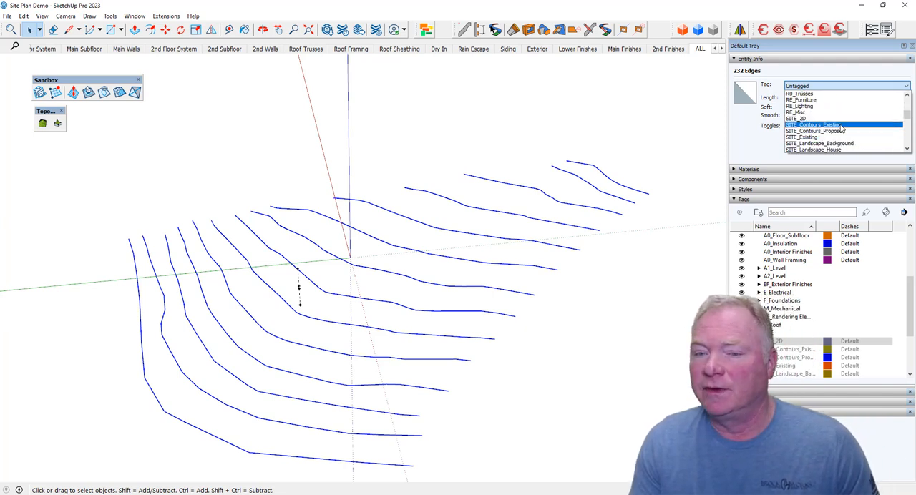
pyautogui.click(841, 126)
pyautogui.click(662, 259)
pyautogui.moveTo(646, 271); pyautogui.dragTo(540, 286, button='middle')
pyautogui.click(741, 349)
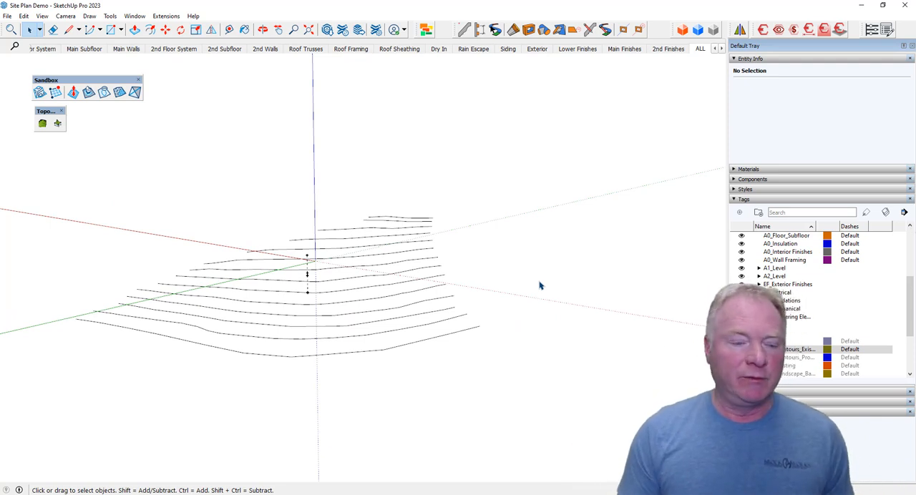
# Select all existing contours and create a terrain from them with the Sandbox From Contours tool.
pyautogui.moveTo(540, 284); pyautogui.dragTo(135, 293, button='middle')
pyautogui.moveTo(133, 283); pyautogui.dragTo(571, 382)
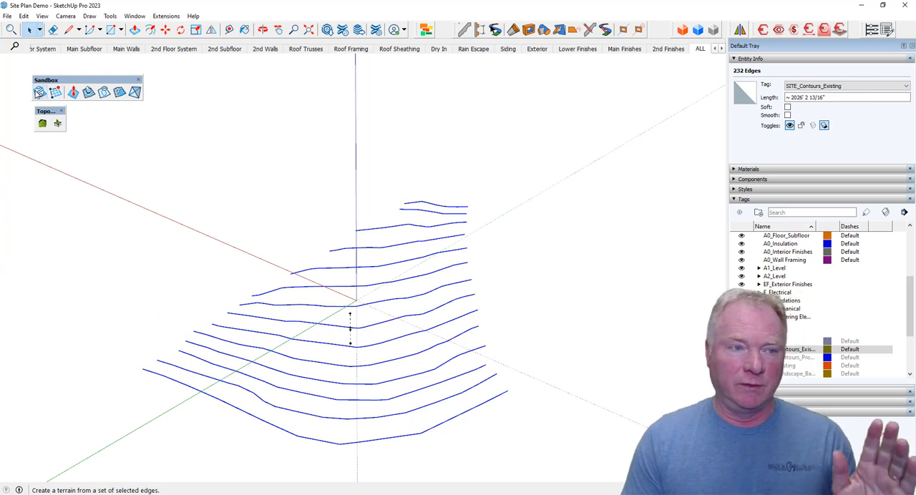
pyautogui.click(40, 94)
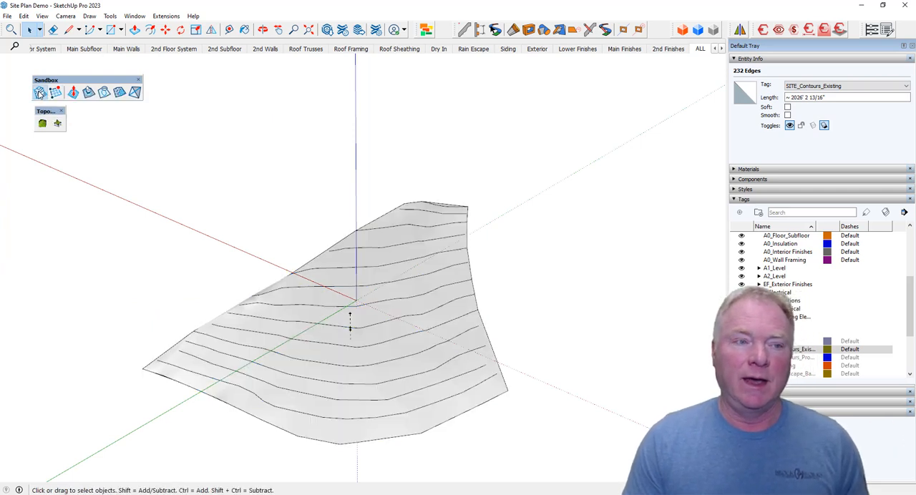
pyautogui.click(489, 329)
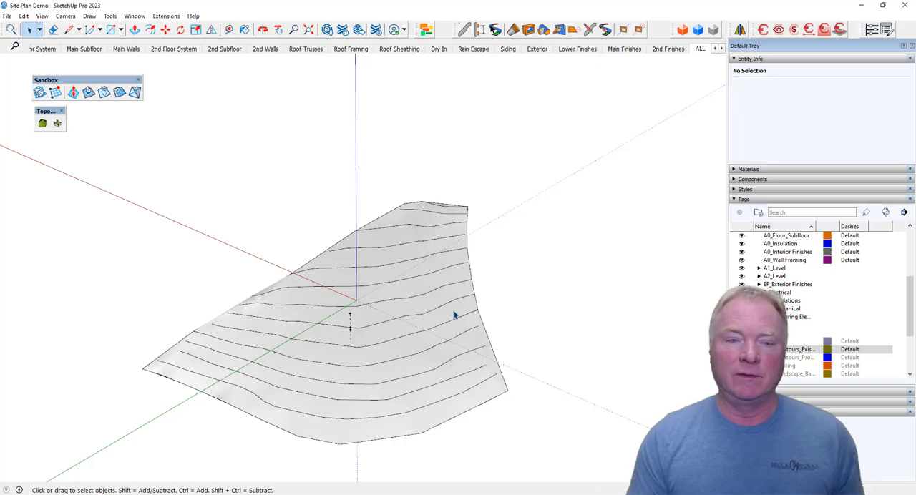
# Display hidden geometry and examine the mesh of the Sandbox terrain.
pyautogui.click(44, 17)
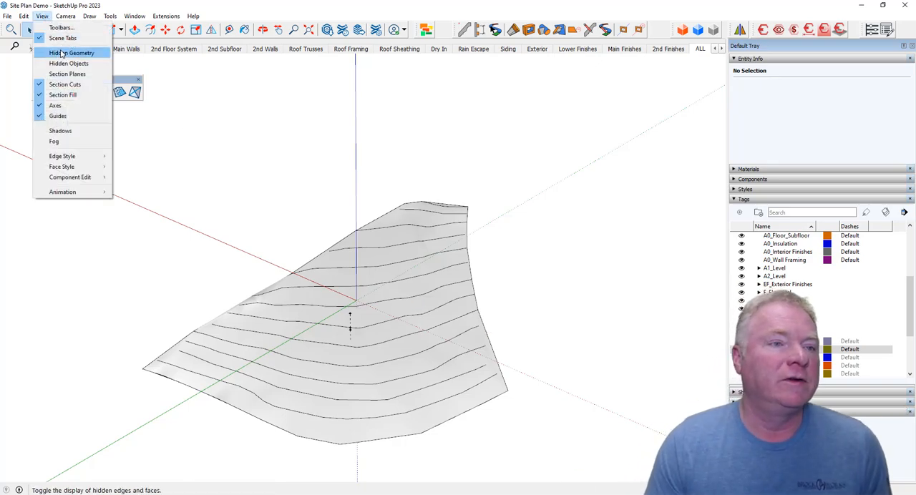
pyautogui.click(65, 52)
pyautogui.moveTo(547, 424); pyautogui.dragTo(299, 363, button='middle')
pyautogui.scroll(4, 358, 322)
# Undo the Sandbox terrain and turn off the display of hidden geometry.
pyautogui.hotkey('ctrl', 'z')
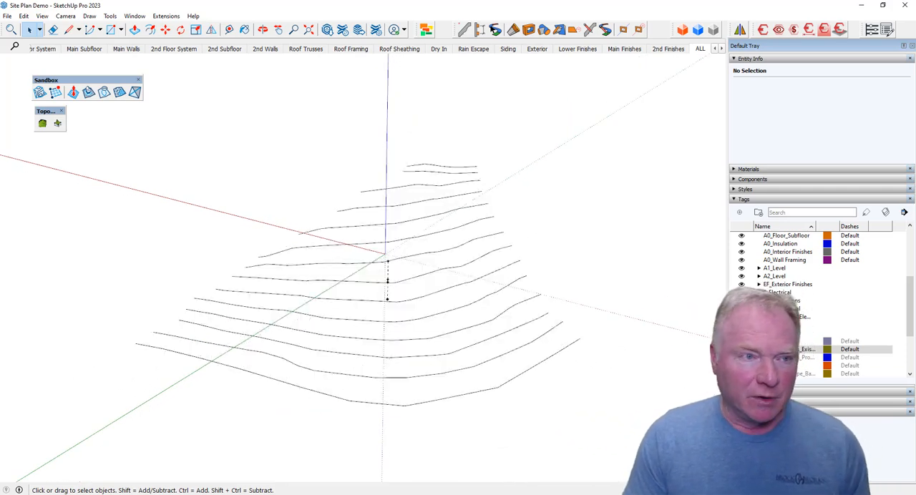
pyautogui.click(41, 20)
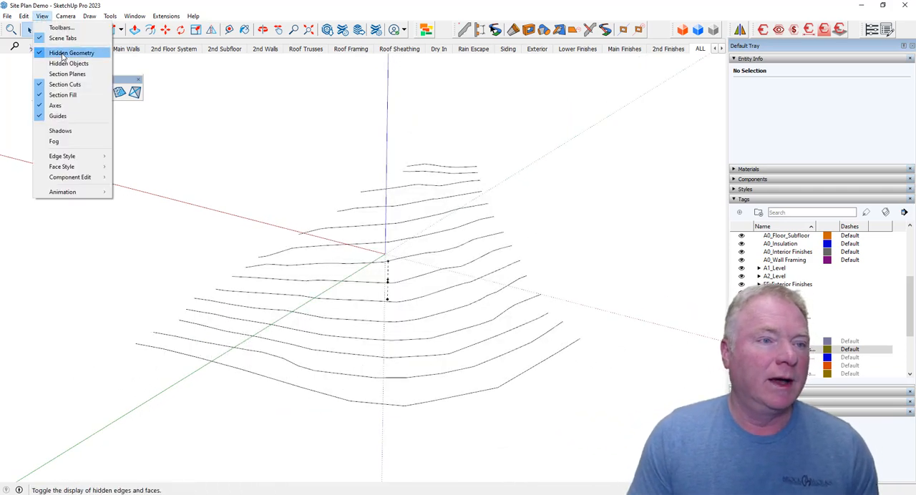
pyautogui.click(63, 55)
pyautogui.moveTo(178, 197); pyautogui.dragTo(159, 200, button='middle')
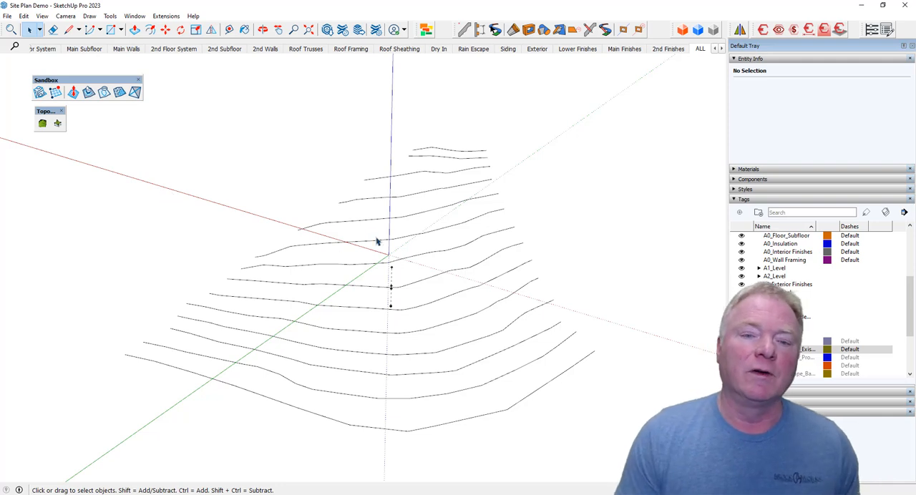
# Select all existing contours and generate a quad-mesh terrain with a skirt from them using TopoShaper, keeping the 50 x 31 grid.
pyautogui.moveTo(470, 349); pyautogui.dragTo(138, 267, button='middle')
pyautogui.moveTo(137, 263); pyautogui.dragTo(562, 385)
pyautogui.moveTo(562, 384); pyautogui.dragTo(87, 124, button='middle')
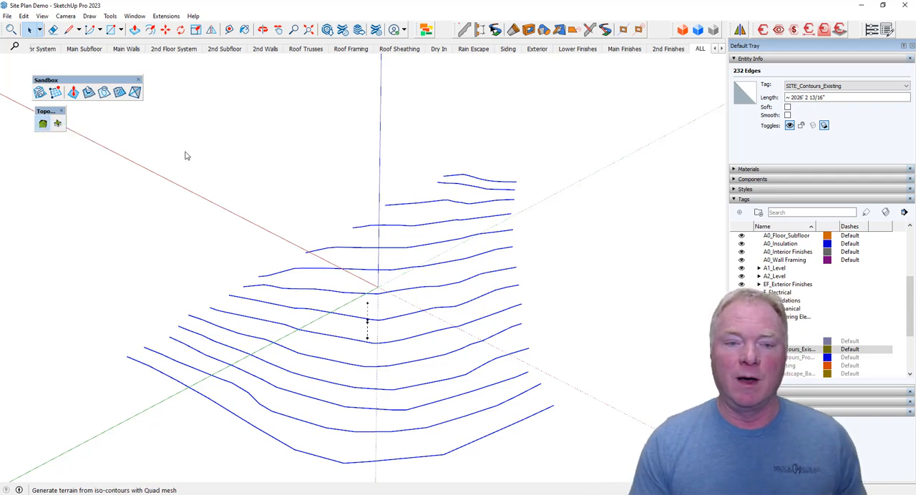
pyautogui.scroll(-4, 387, 279)
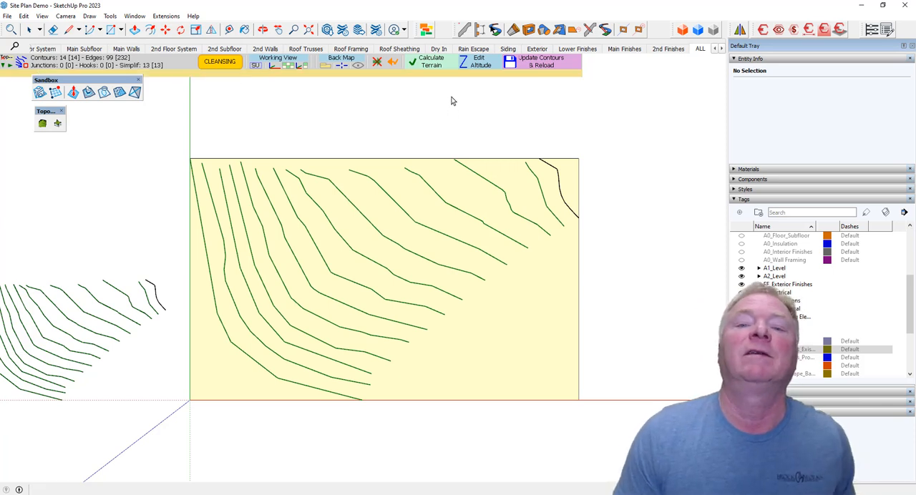
pyautogui.click(431, 66)
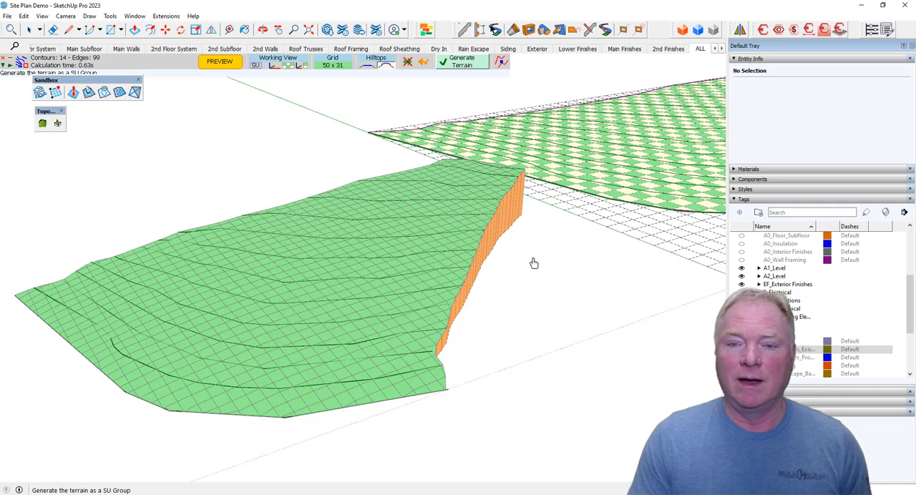
pyautogui.click(462, 65)
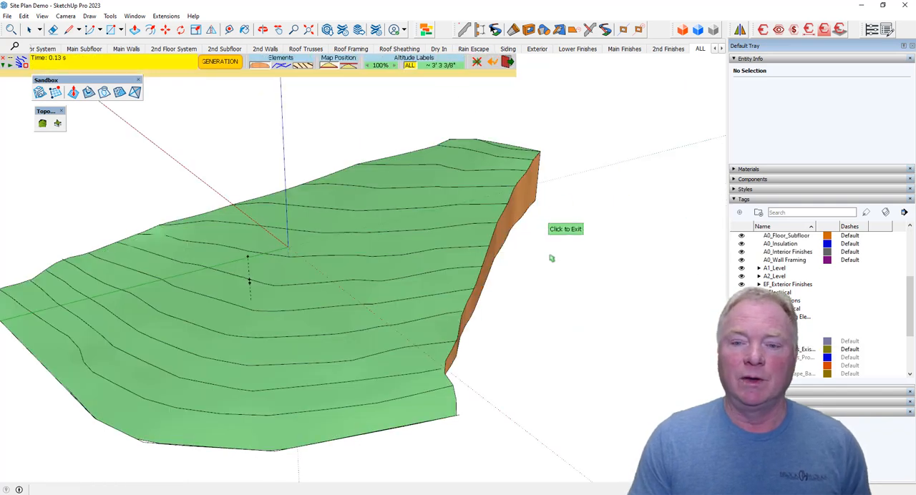
pyautogui.moveTo(541, 311); pyautogui.dragTo(615, 284, button='middle')
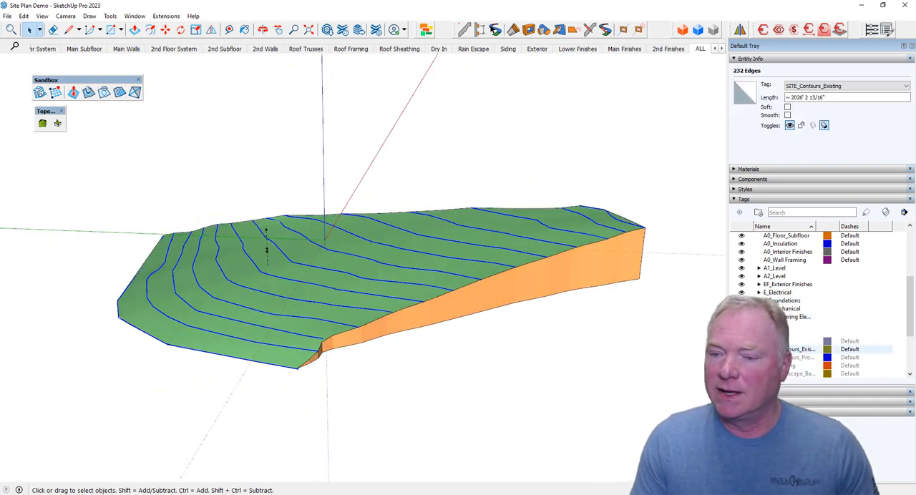
# Hide the SITE_Contours_Existing tag and check the generated terrain group's entity information.
pyautogui.click(741, 349)
pyautogui.moveTo(591, 252); pyautogui.dragTo(471, 259, button='middle')
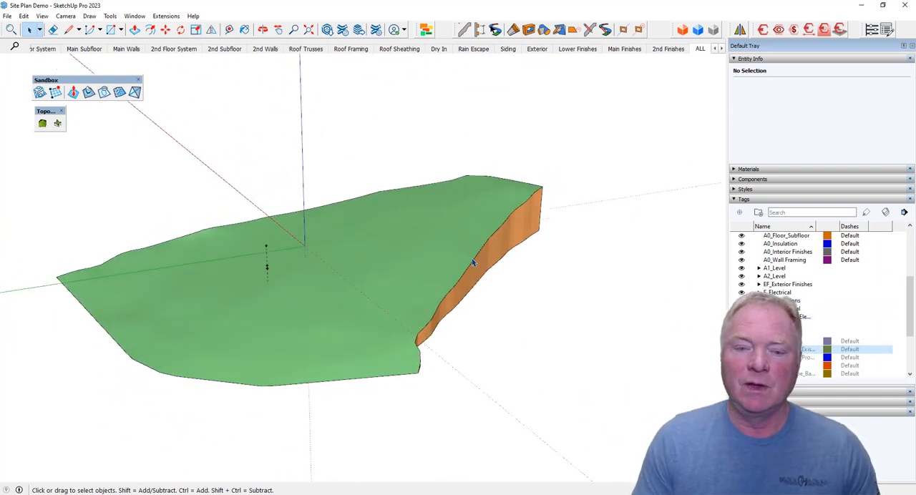
pyautogui.click(472, 259)
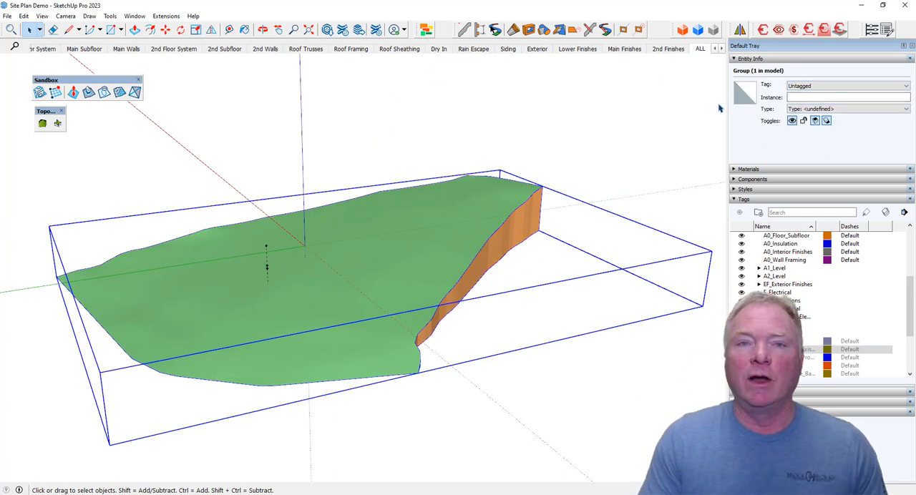
pyautogui.click(562, 161)
# Open the terrain group and explode the orange skirt group inside it.
pyautogui.moveTo(557, 182); pyautogui.dragTo(434, 243, button='middle')
pyautogui.doubleClick(447, 265)
pyautogui.click(432, 242)
pyautogui.click(464, 262)
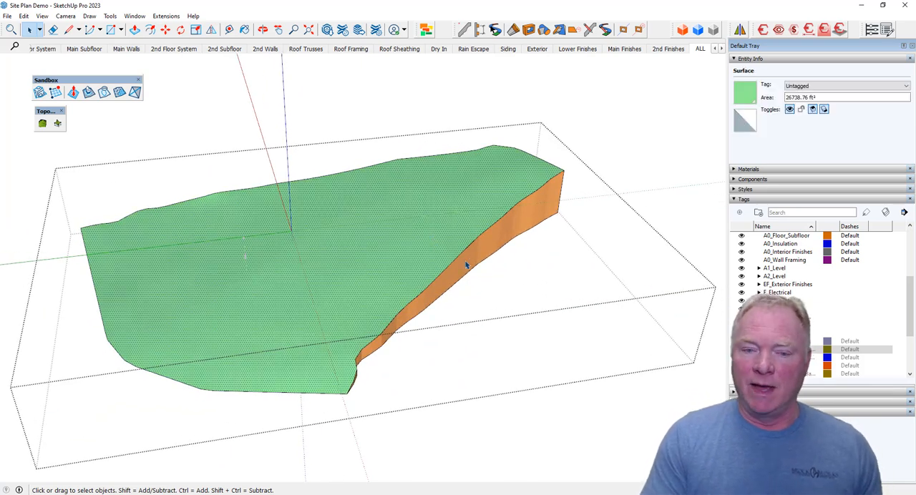
pyautogui.click(466, 262)
pyautogui.moveTo(468, 261)
pyautogui.mouseDown(button='middle')
pyautogui.moveTo(461, 277)
pyautogui.moveTo(492, 286)
pyautogui.moveTo(451, 298)
pyautogui.moveTo(415, 293)
pyautogui.mouseUp(button='middle')
pyautogui.rightClick(462, 278)
pyautogui.click(508, 66)
# Redraw one bottom edge segment of the skirt with the Line tool to close the terrain's open underside with a face.
pyautogui.scroll(5, 414, 293)
pyautogui.press('l')
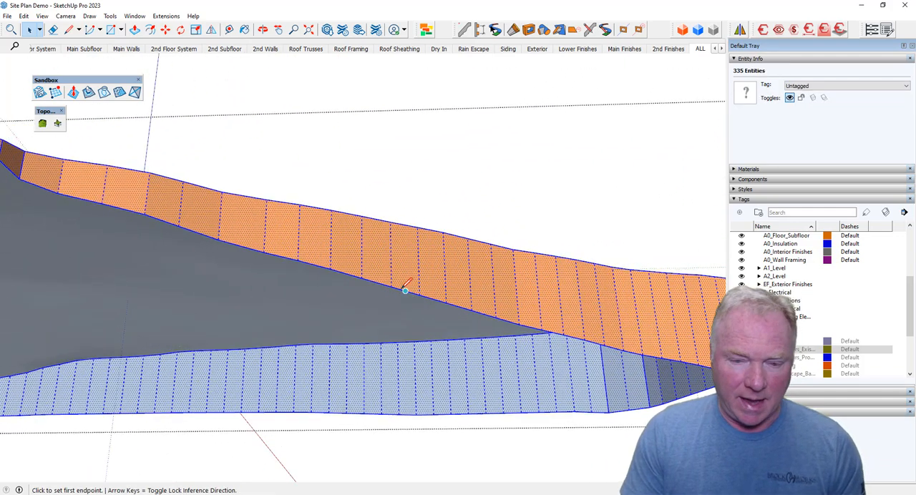
pyautogui.click(390, 287)
pyautogui.click(419, 293)
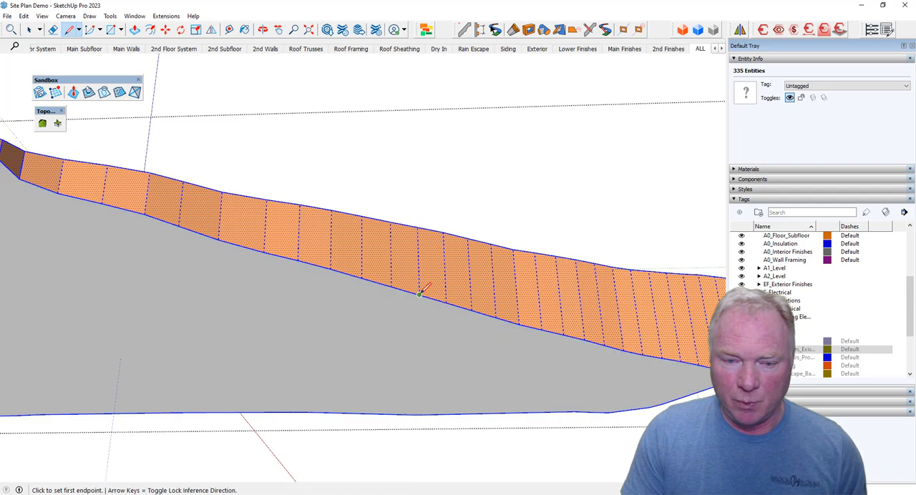
pyautogui.press('space')
pyautogui.scroll(-3, 365, 262)
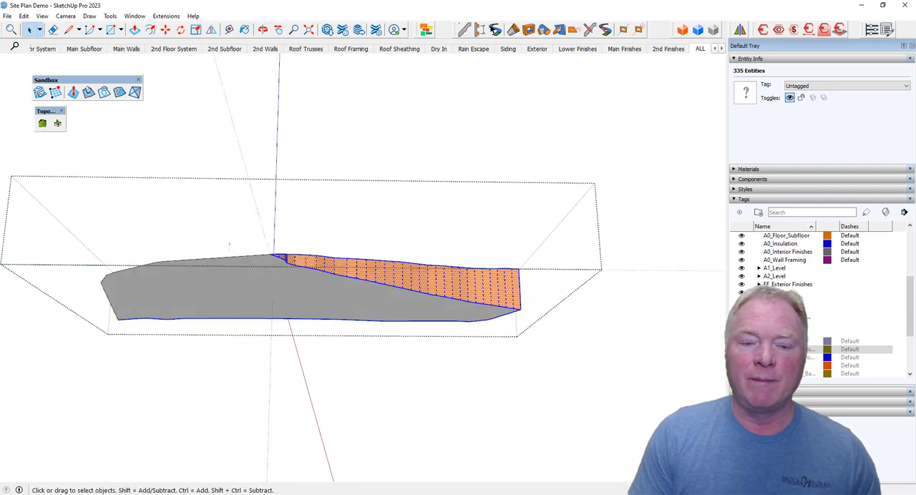
# Close the terrain group and select it to check that it is a solid.
pyautogui.moveTo(400, 250); pyautogui.dragTo(571, 317, button='middle')
pyautogui.click(617, 301)
pyautogui.moveTo(411, 215); pyautogui.dragTo(446, 238, button='middle')
pyautogui.click(446, 238)
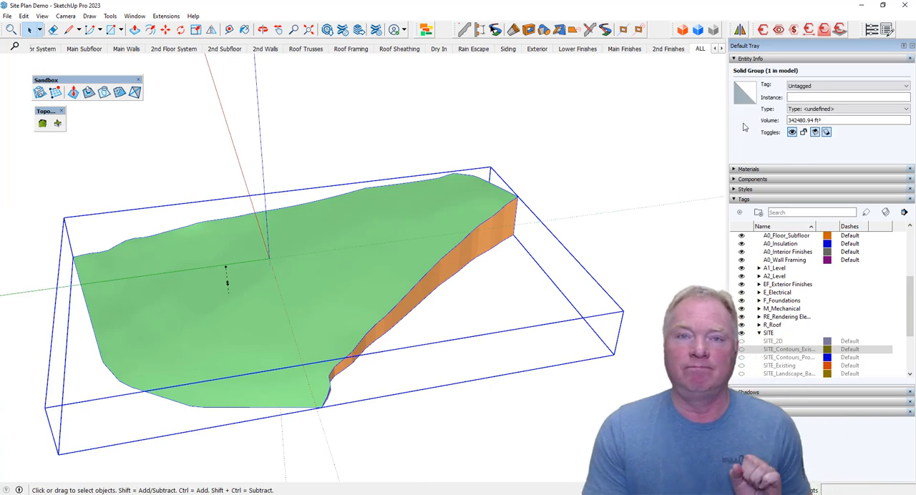
# Deselect the terrain, make the floor plan tag under A0_Level visible, and inspect the plan's position against the terrain.
pyautogui.click(585, 218)
pyautogui.moveTo(587, 214); pyautogui.dragTo(642, 286, button='middle')
pyautogui.scroll(5, 766, 274)
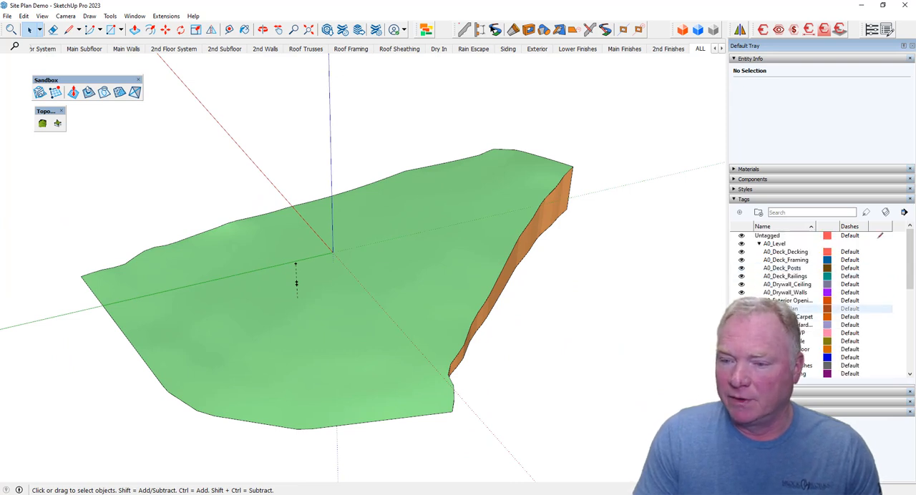
pyautogui.scroll(5, 467, 329)
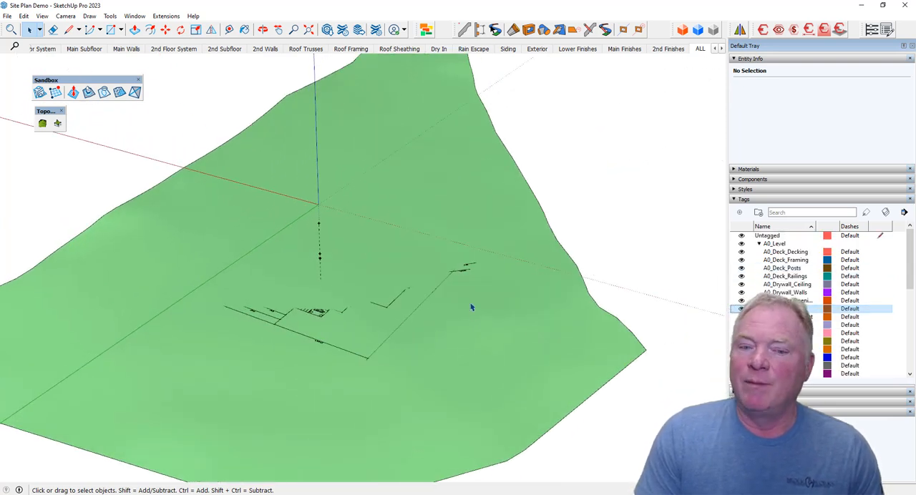
pyautogui.moveTo(472, 307); pyautogui.dragTo(471, 306, button='middle')
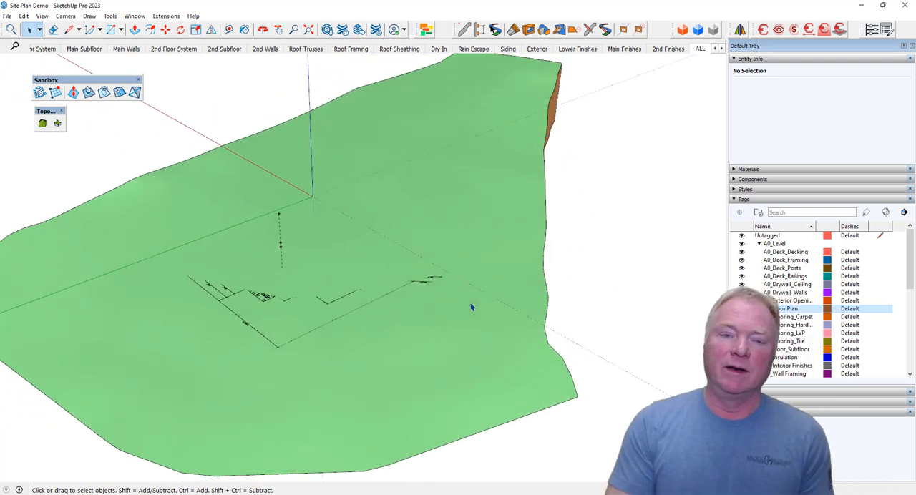